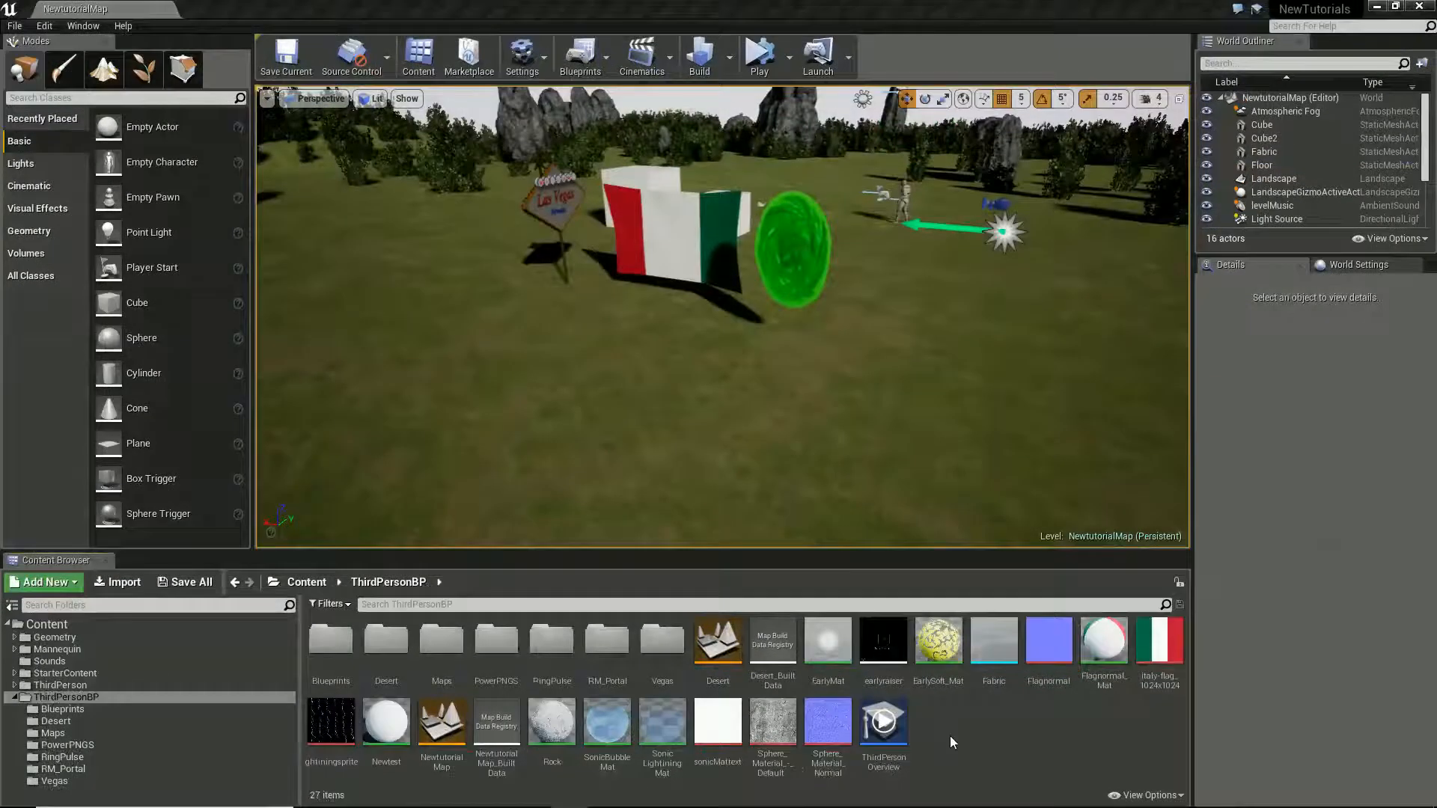
# Step: Create a material named Slime_Mat in the ThirdPersonBP folder and open it for editing
pyautogui.rightClick(951, 736)
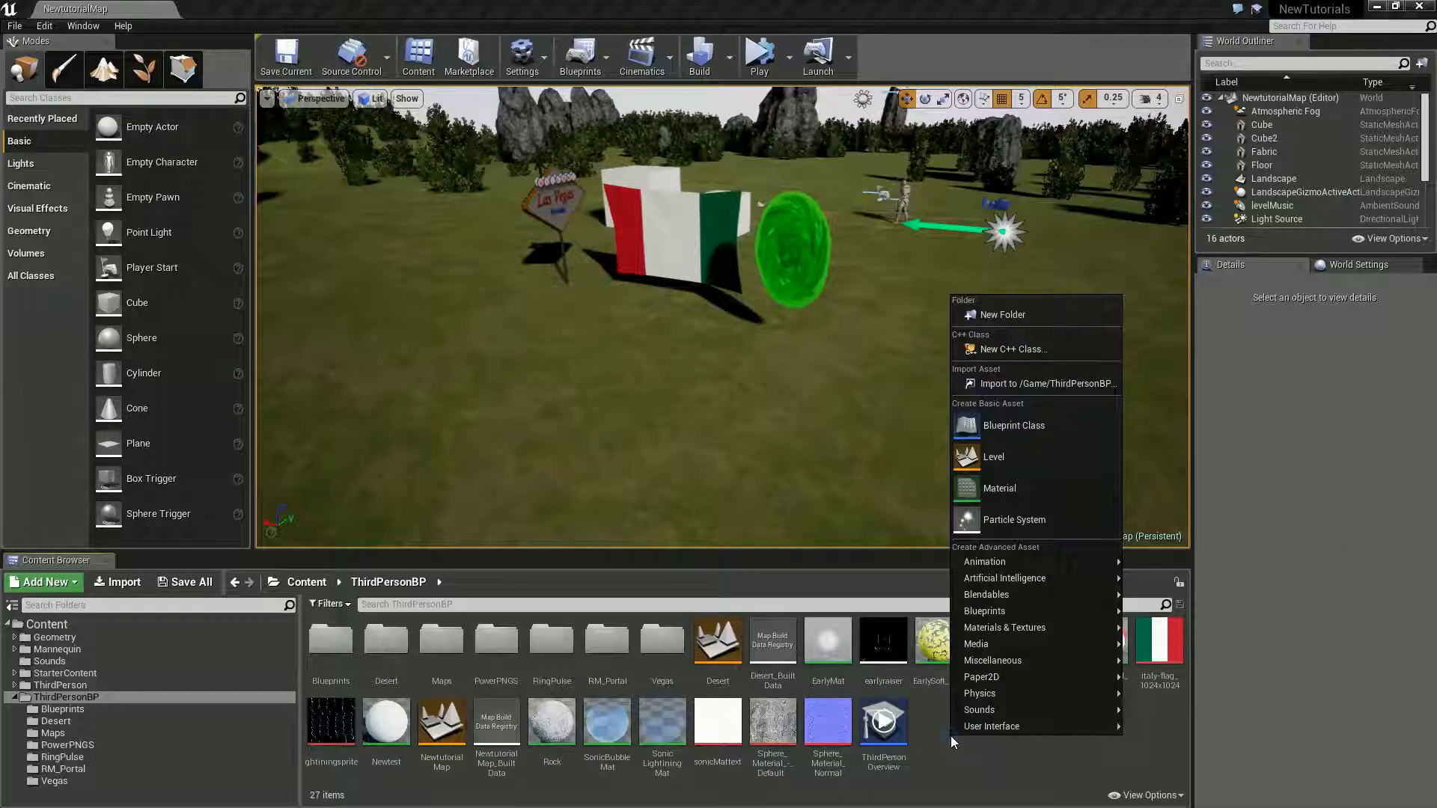
pyautogui.click(1000, 489)
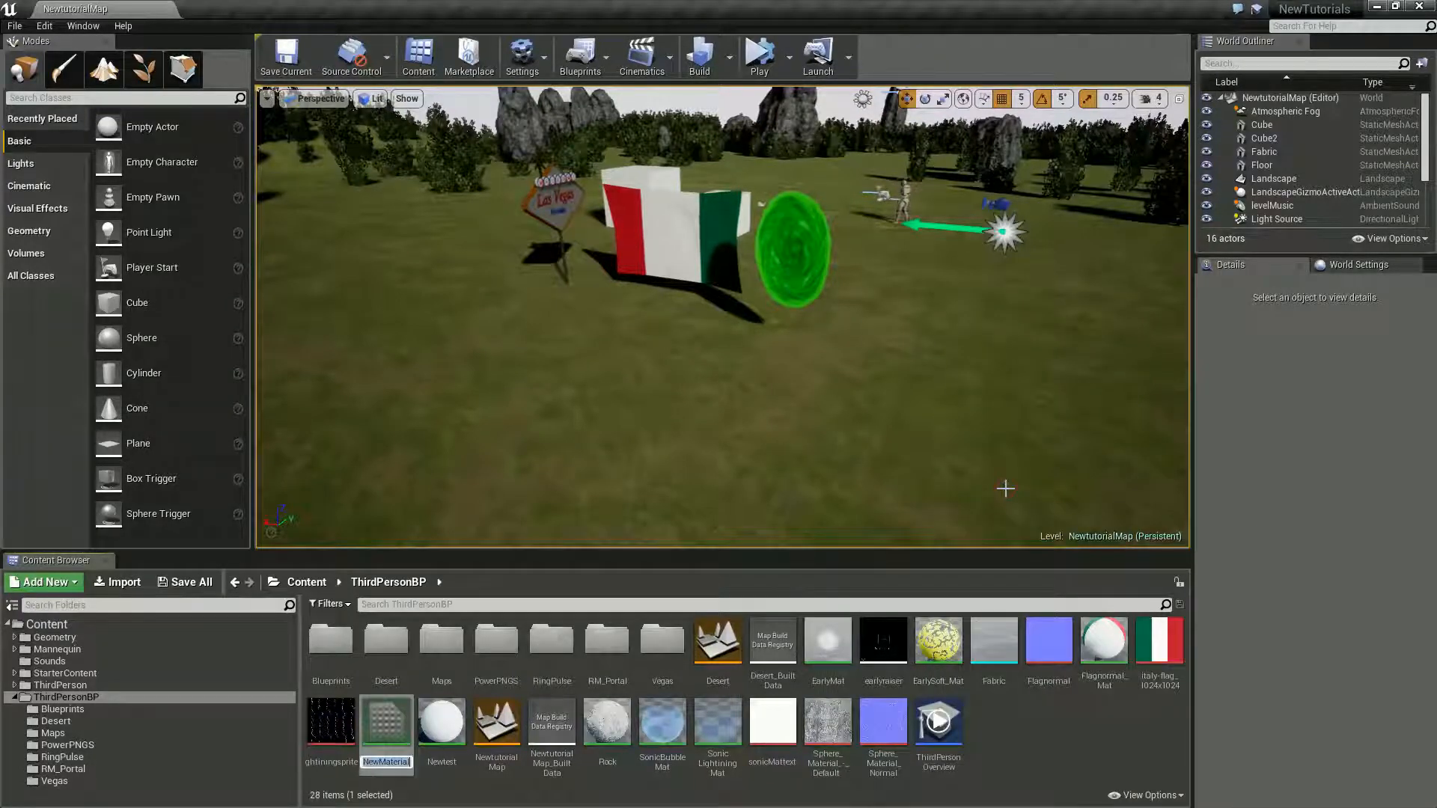
pyautogui.write('Slime_Mat')
pyautogui.press('Return')
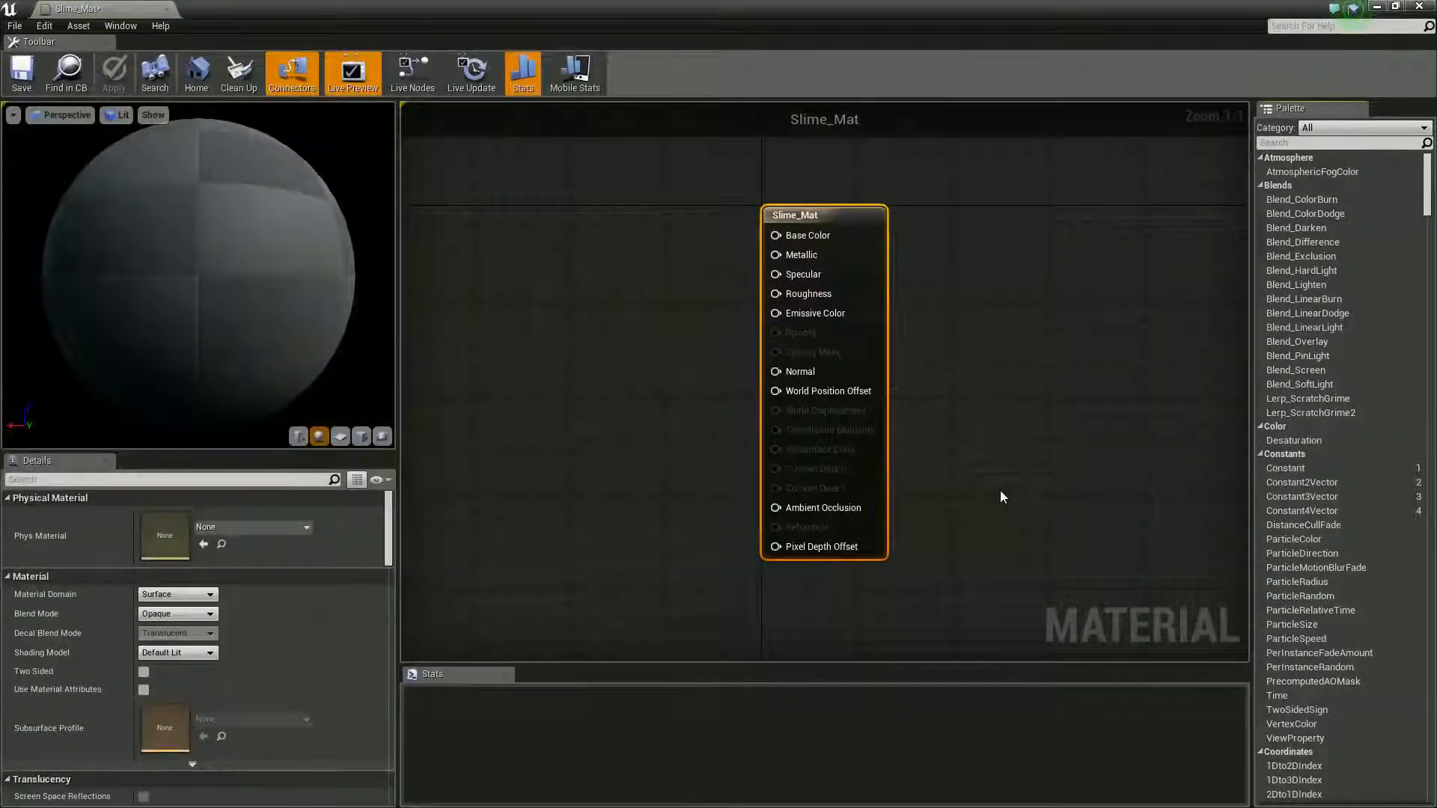
# Step: Add a Constant3Vector node and connect it to the Base Color of Slime_Mat
pyautogui.moveTo(573, 405); pyautogui.dragTo(736, 437, button='right')
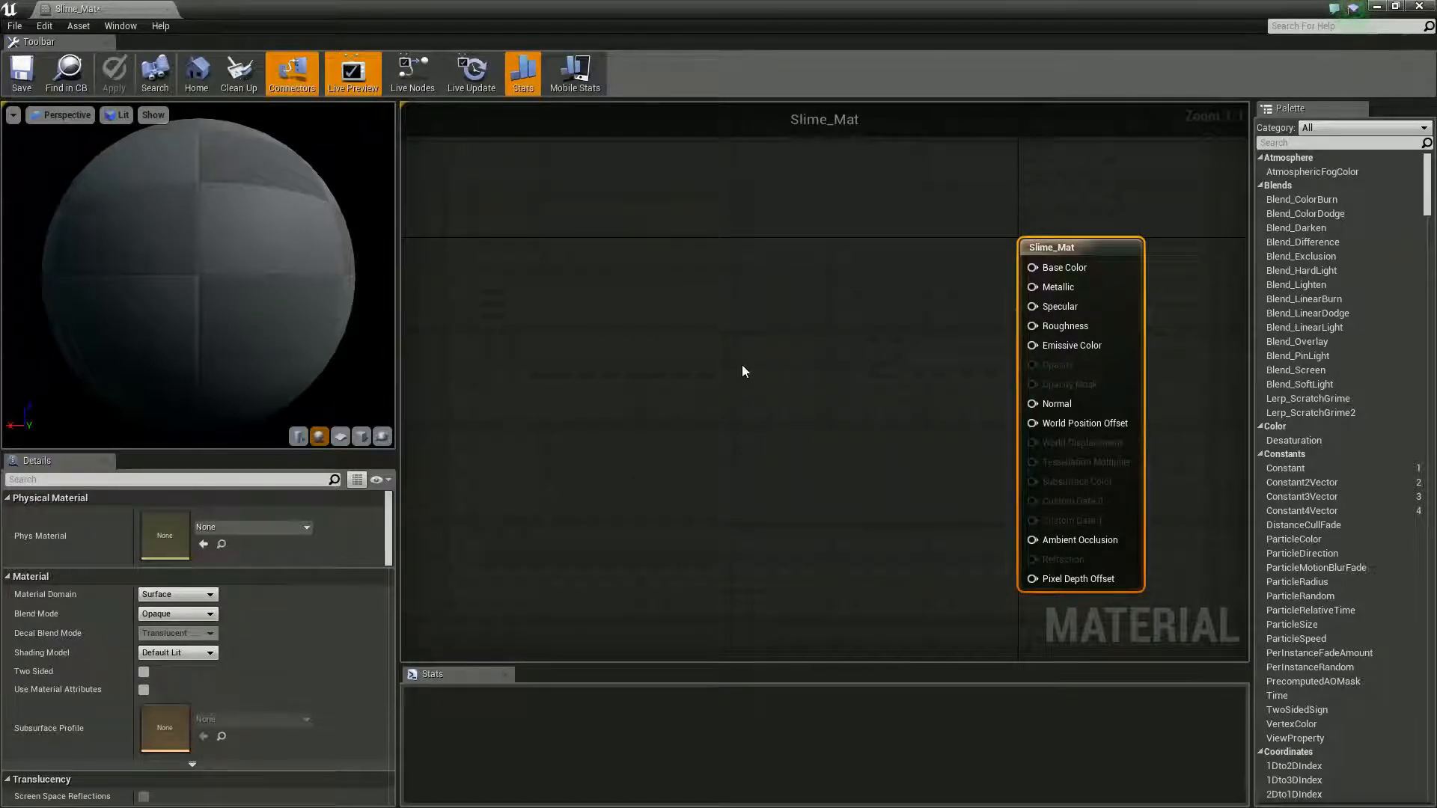
pyautogui.click(771, 277)
pyautogui.moveTo(791, 289); pyautogui.dragTo(1054, 278)
# Step: Set the constant's colour to green, about R 0.0066, G 0.83, B 0, and move its node farther from the material node
pyautogui.doubleClick(748, 263)
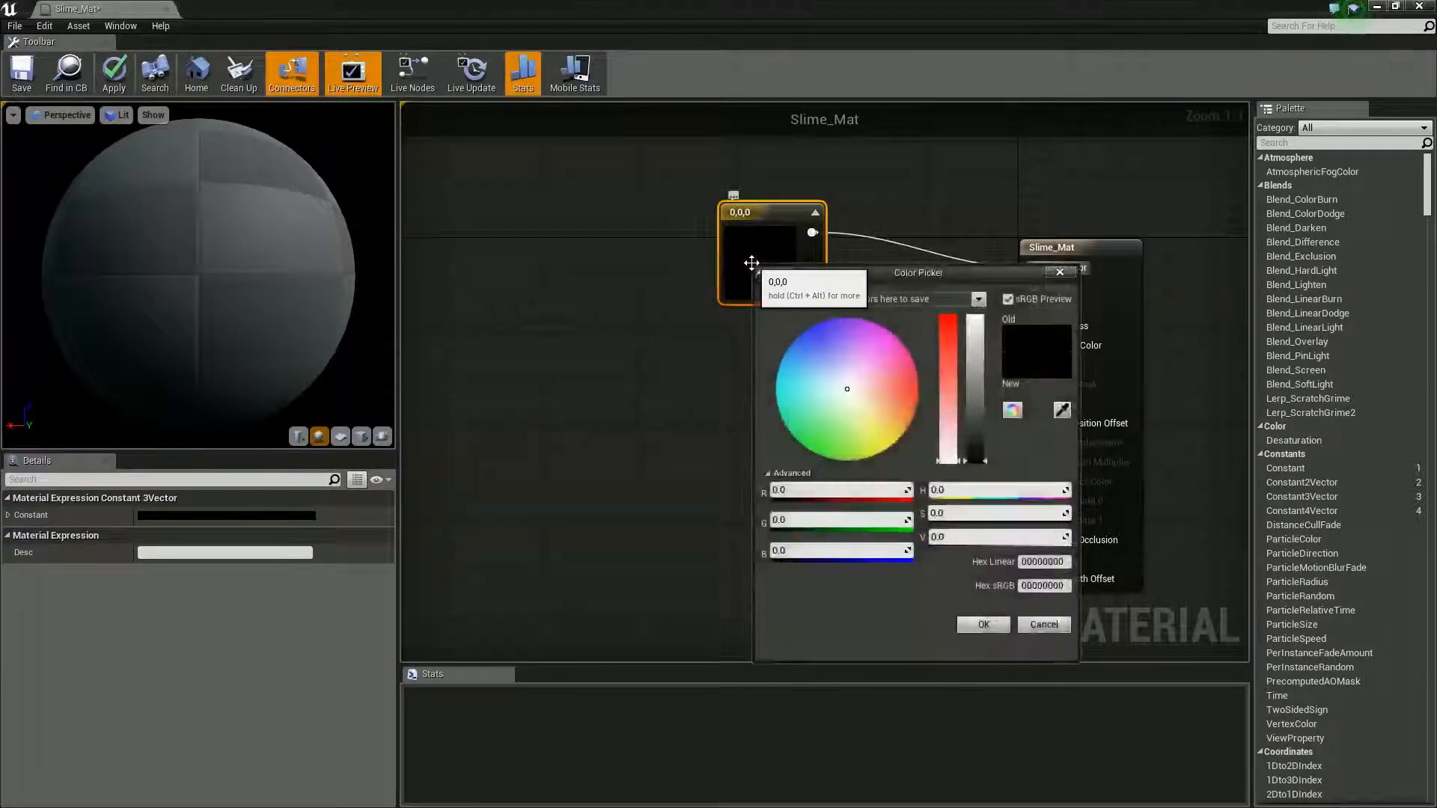
pyautogui.moveTo(839, 394); pyautogui.dragTo(804, 445)
pyautogui.click(978, 336)
pyautogui.moveTo(979, 336); pyautogui.dragTo(978, 317)
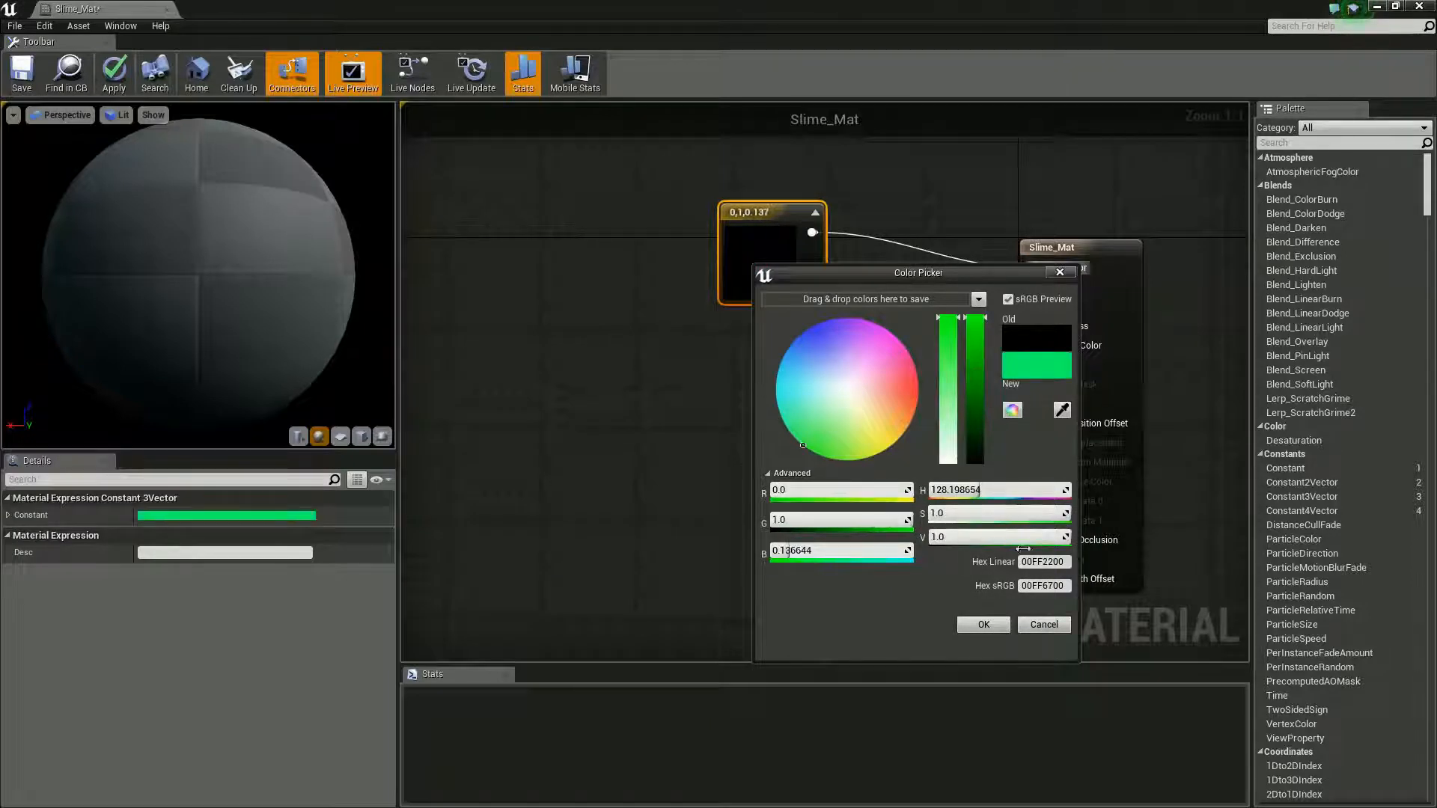
pyautogui.moveTo(824, 446)
pyautogui.mouseDown()
pyautogui.moveTo(762, 450)
pyautogui.moveTo(824, 455)
pyautogui.mouseUp()
pyautogui.moveTo(974, 317); pyautogui.dragTo(975, 343)
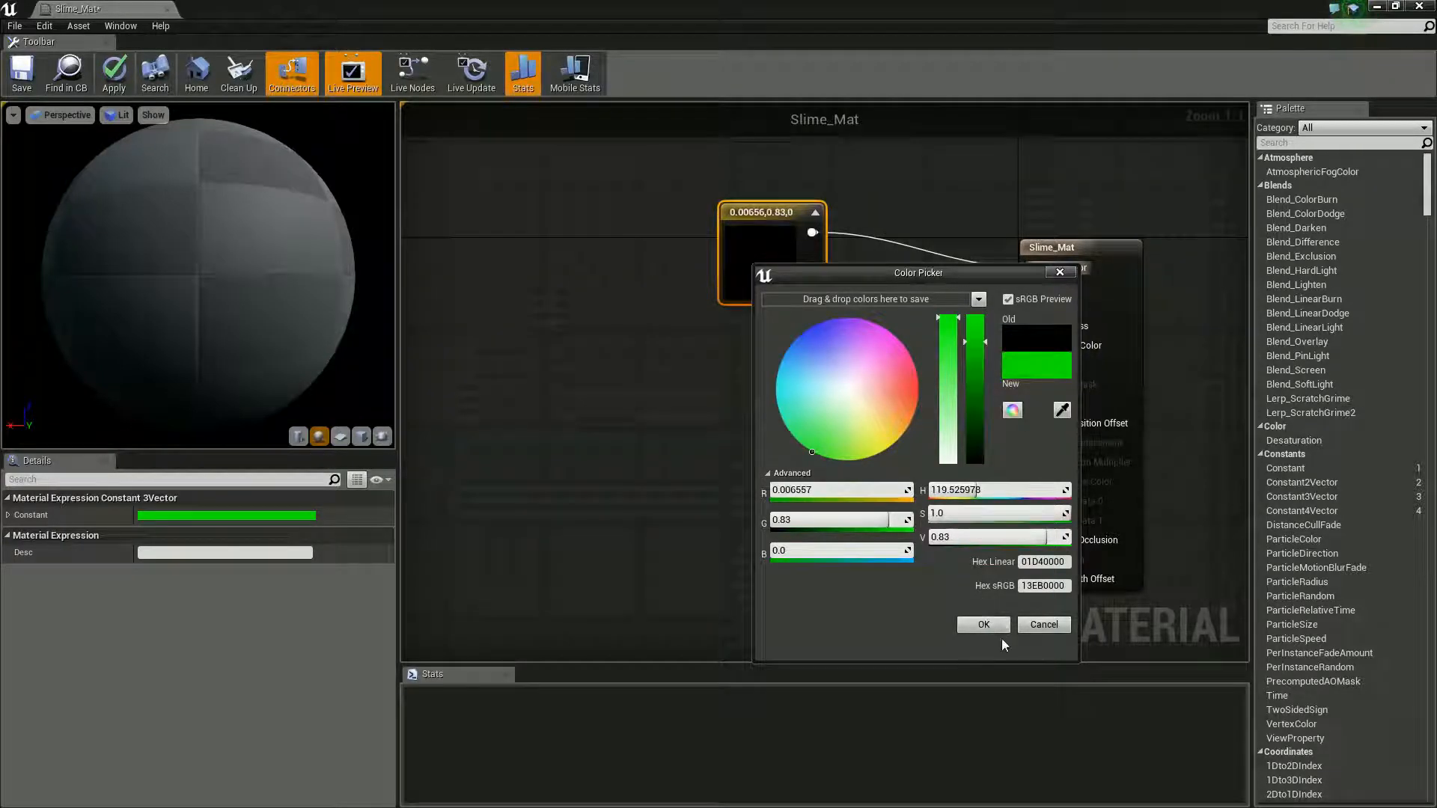
pyautogui.click(985, 623)
pyautogui.moveTo(771, 199); pyautogui.dragTo(651, 187)
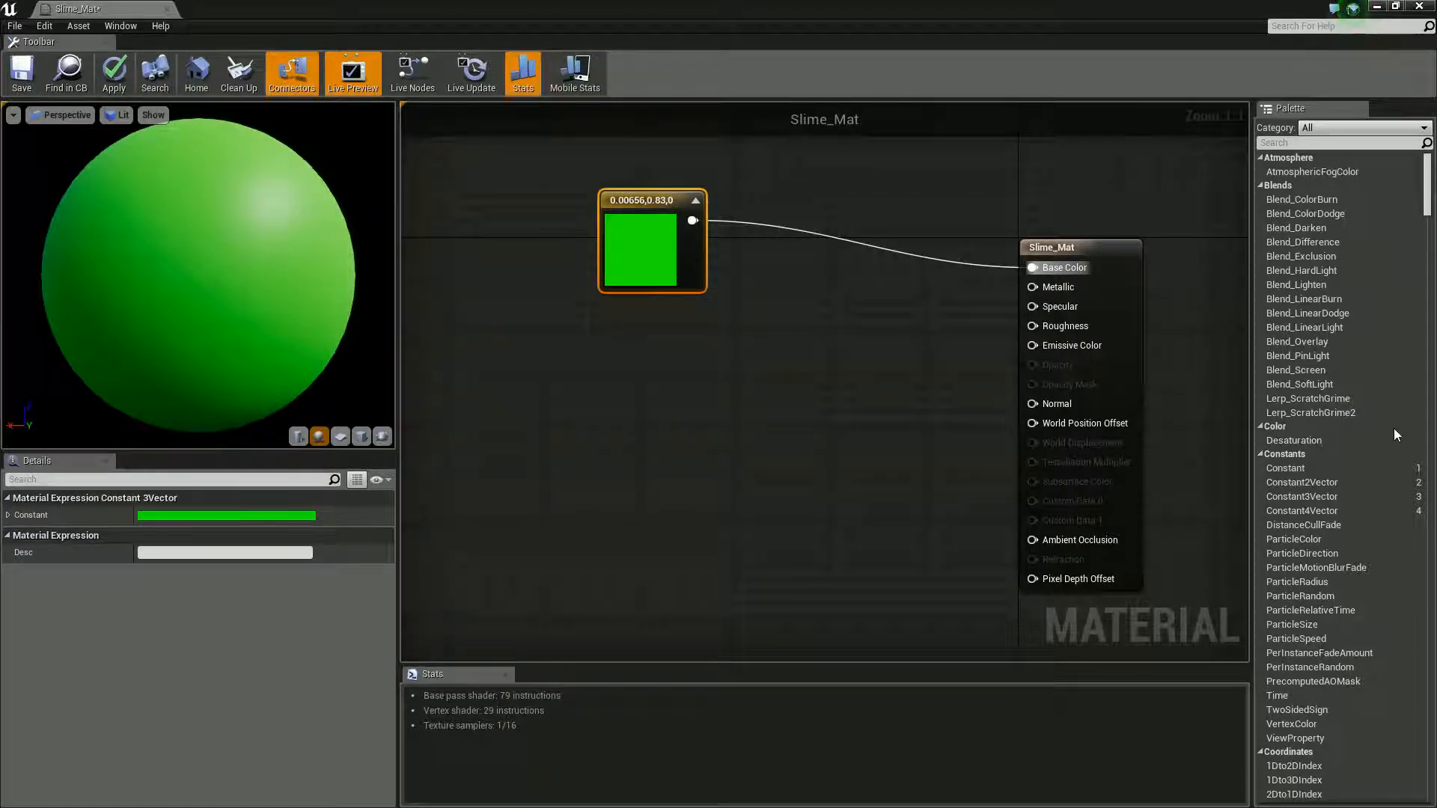
# Step: Add a Noise node below the green constant and expand its thumbnail preview
pyautogui.moveTo(626, 464); pyautogui.dragTo(646, 410, button='right')
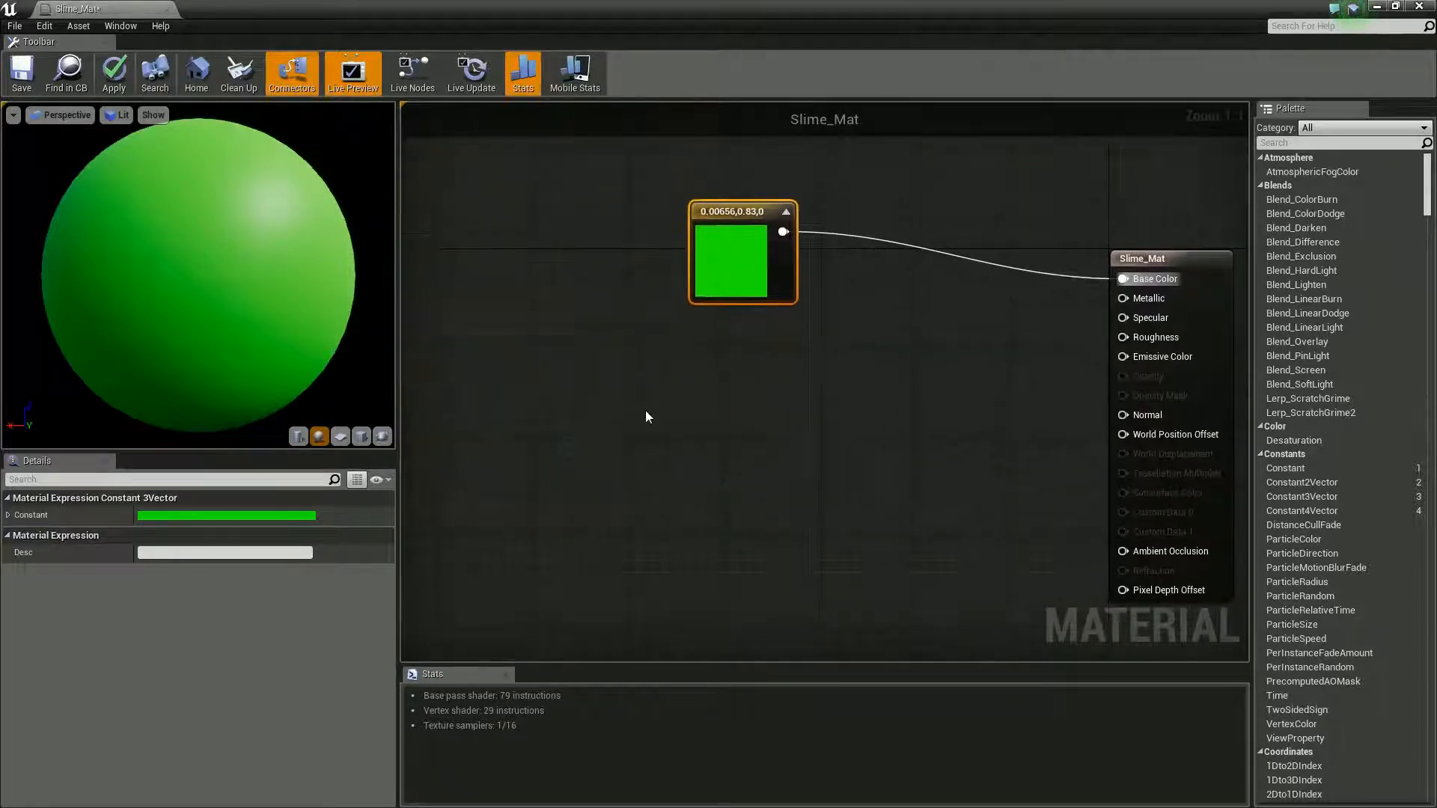
pyautogui.rightClick(627, 393)
pyautogui.write('noise')
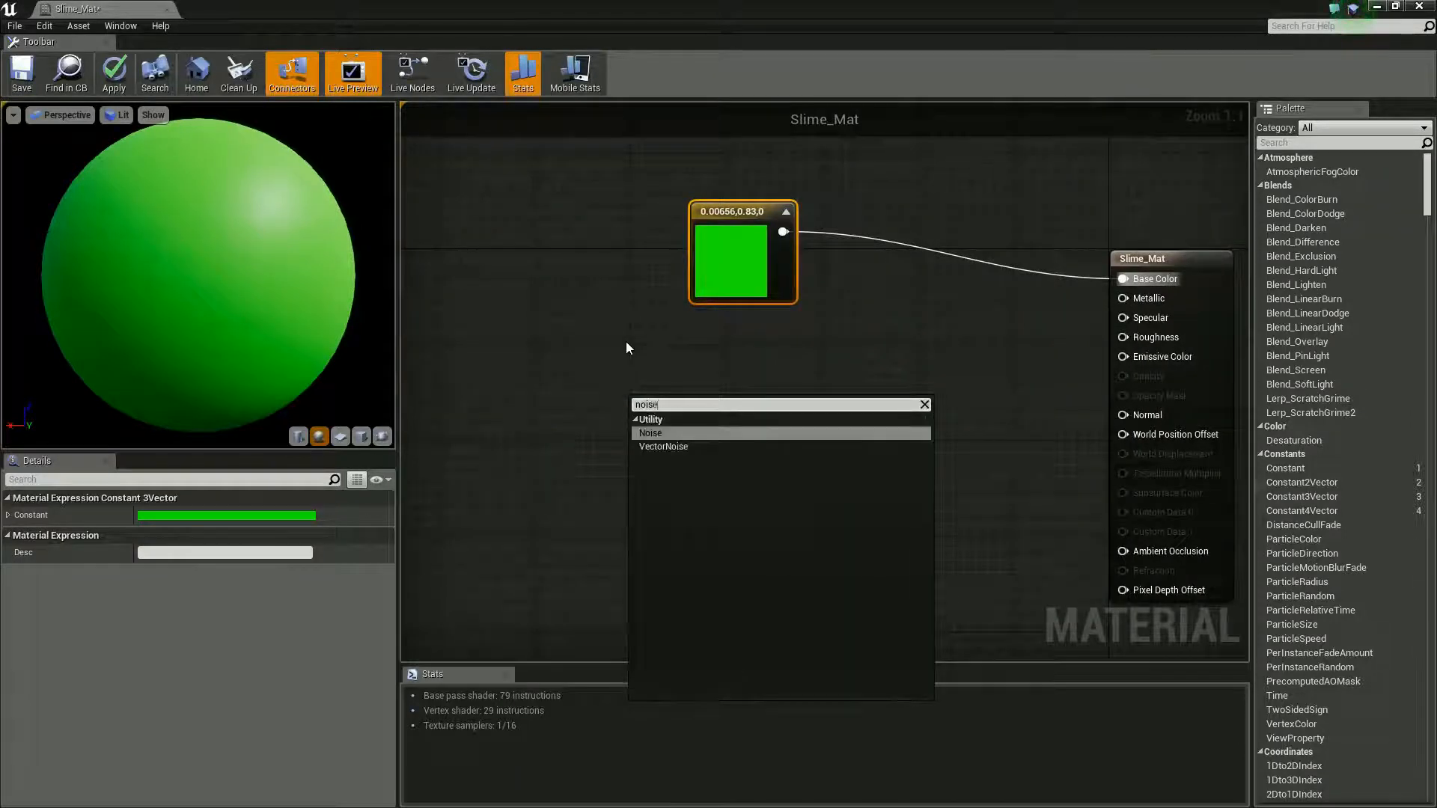
pyautogui.press('Return')
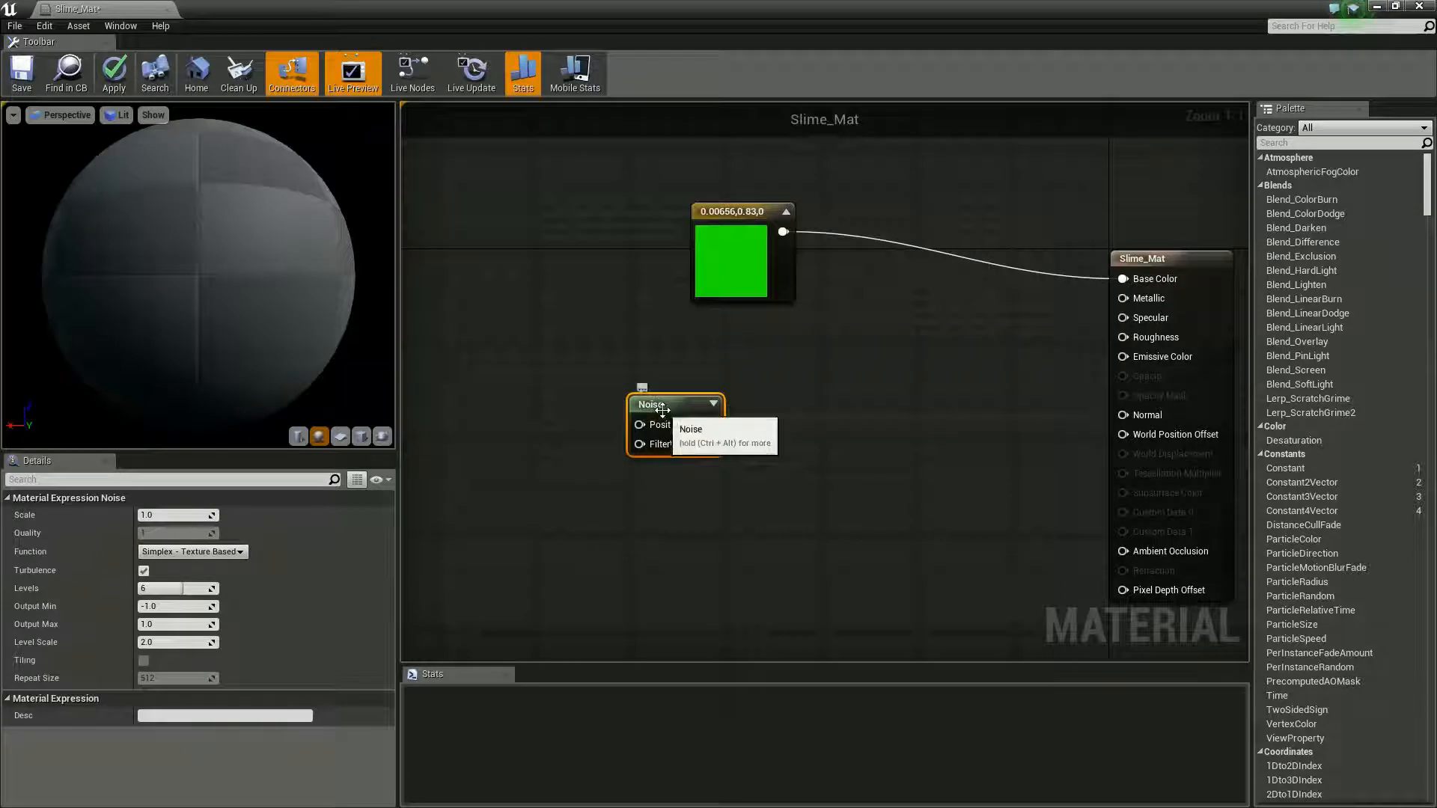
pyautogui.click(713, 404)
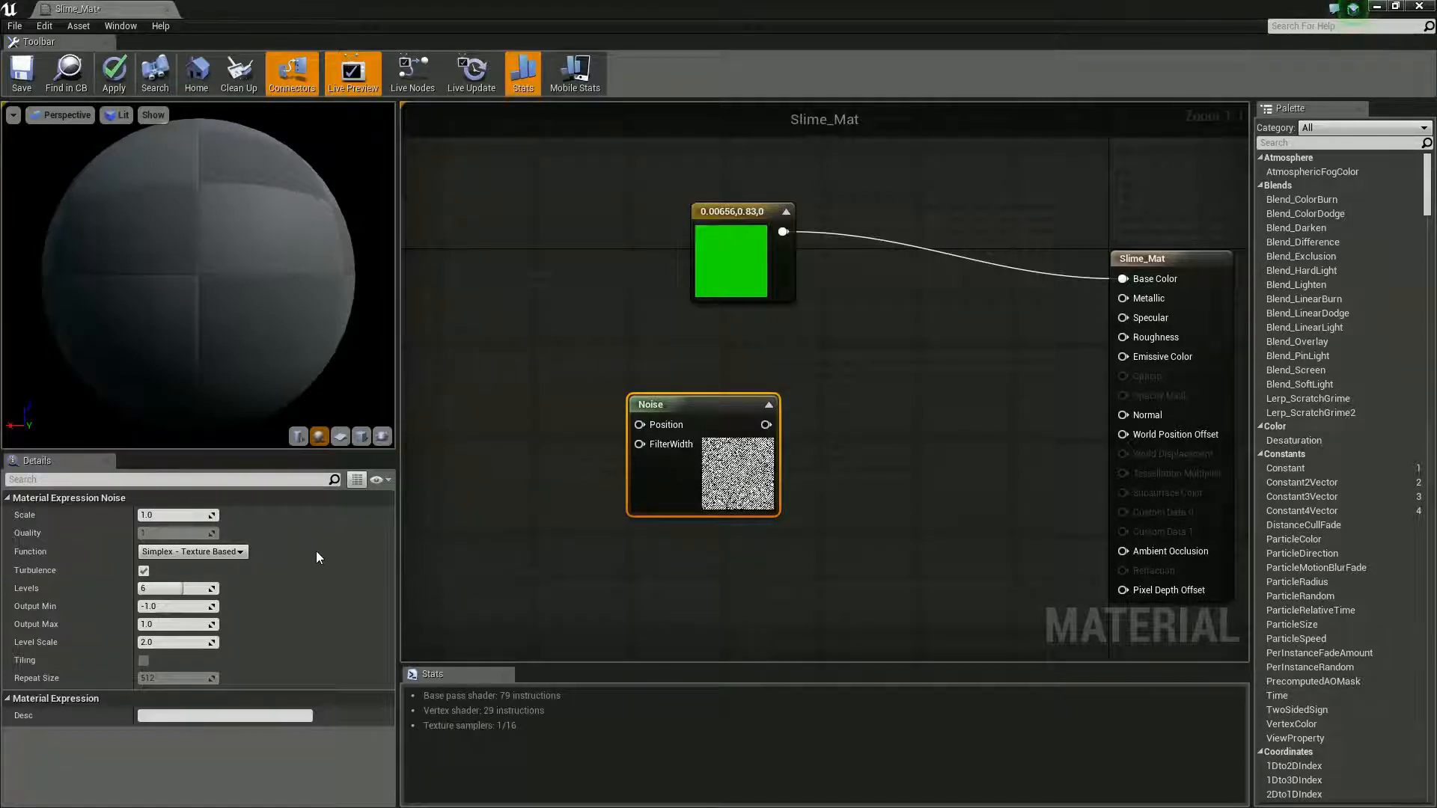
# Step: Start previewing the Noise node on the material sphere
pyautogui.click(179, 515)
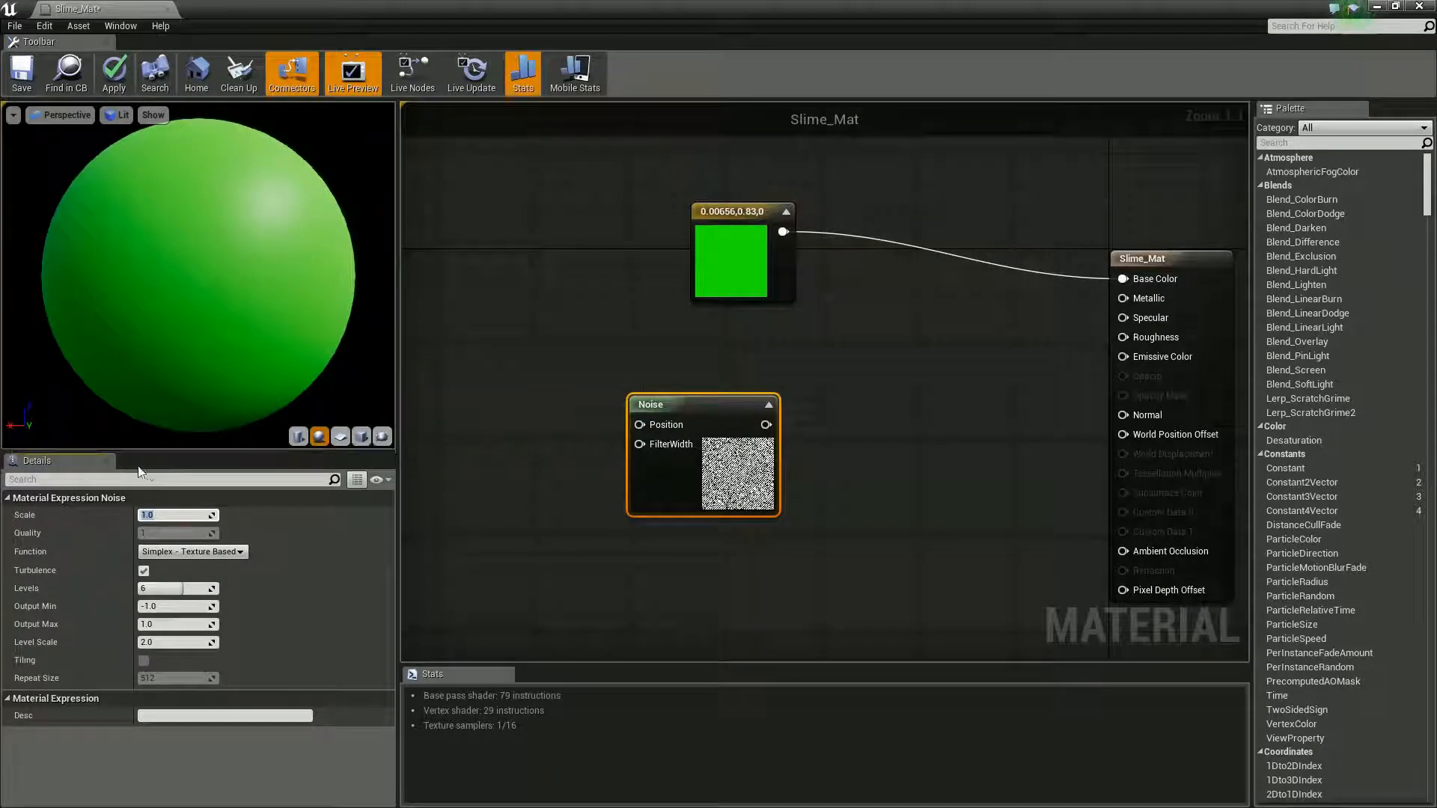
pyautogui.rightClick(733, 410)
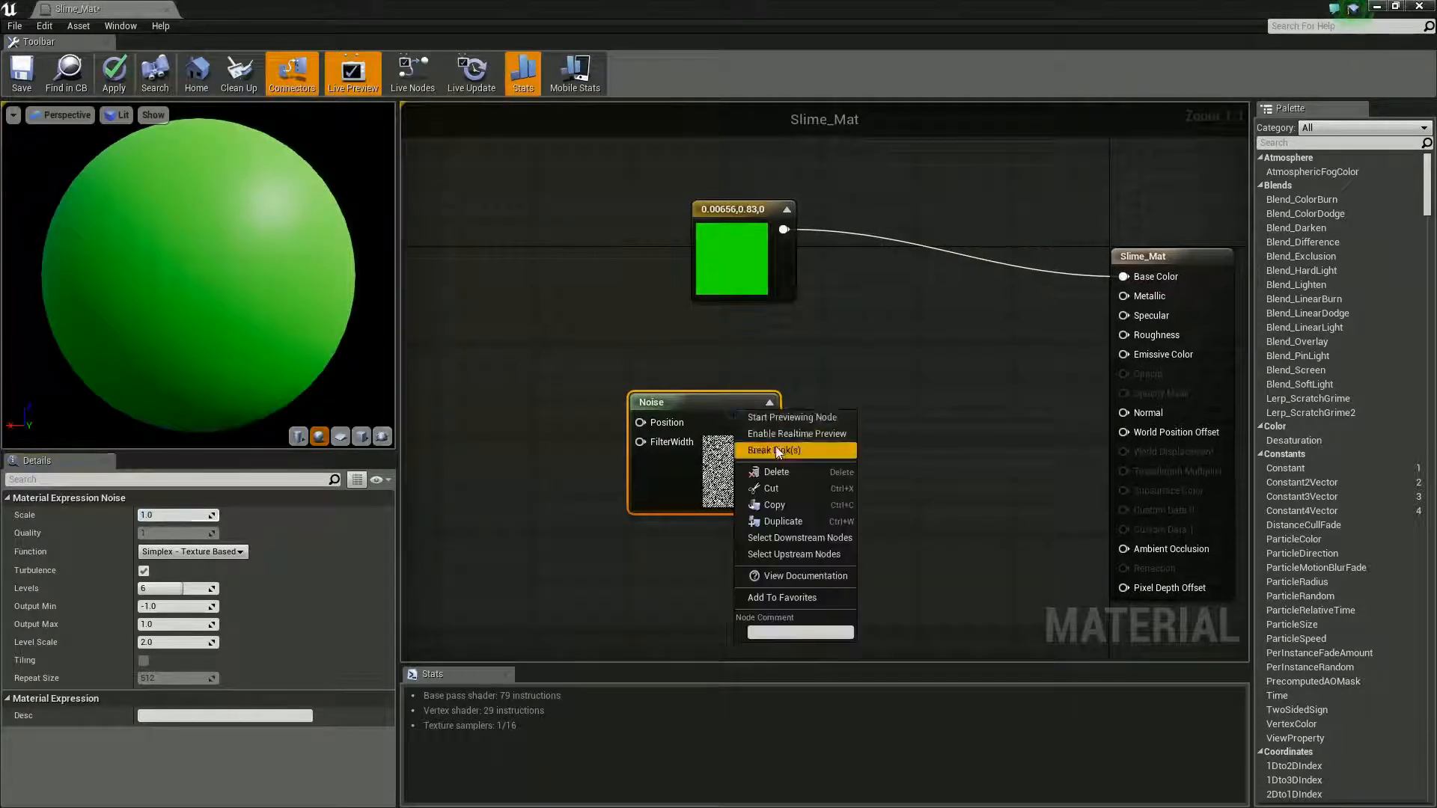
pyautogui.click(785, 414)
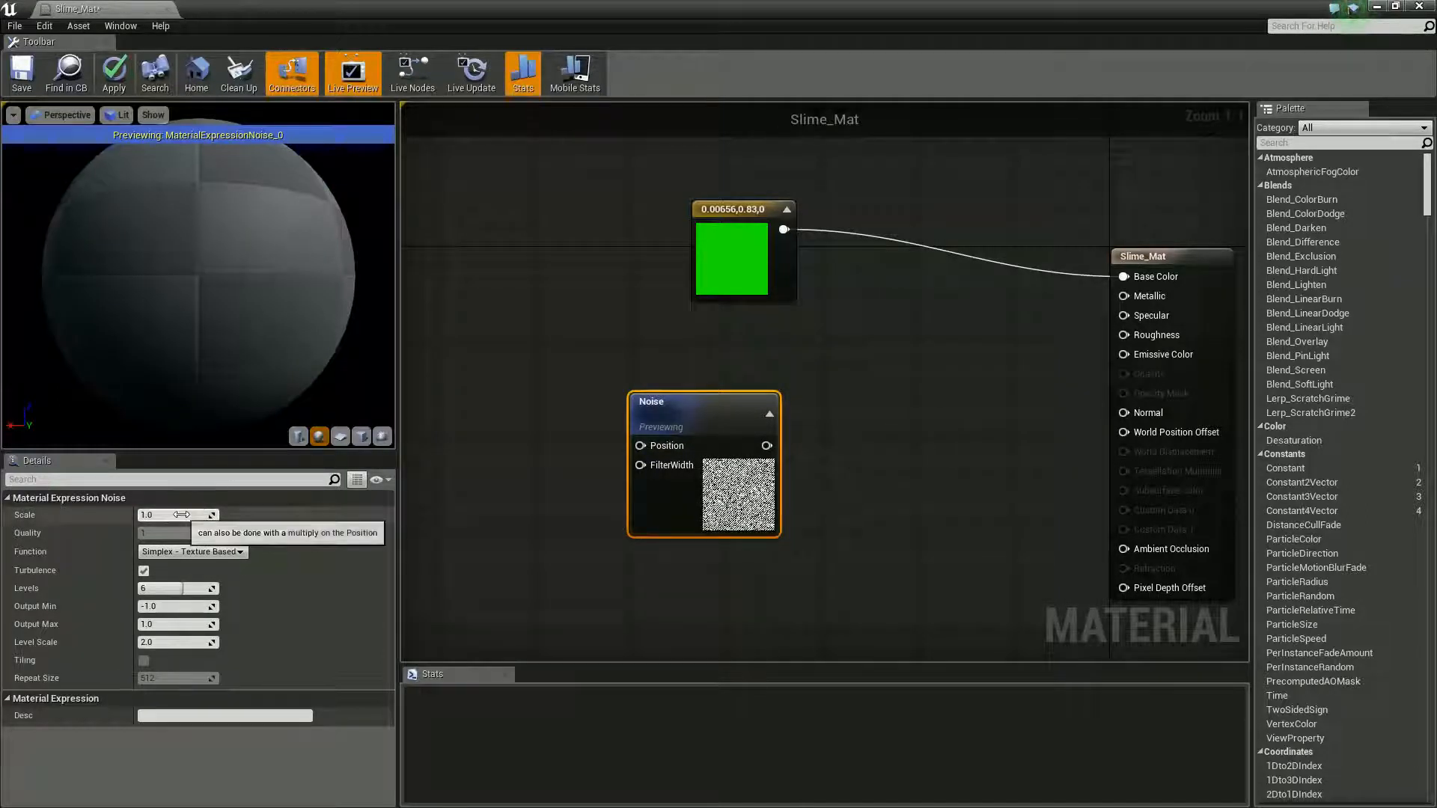
# Step: Reduce the Noise node's Scale to about 0.0275 and set its Level Scale to 1
pyautogui.moveTo(184, 516); pyautogui.dragTo(127, 522)
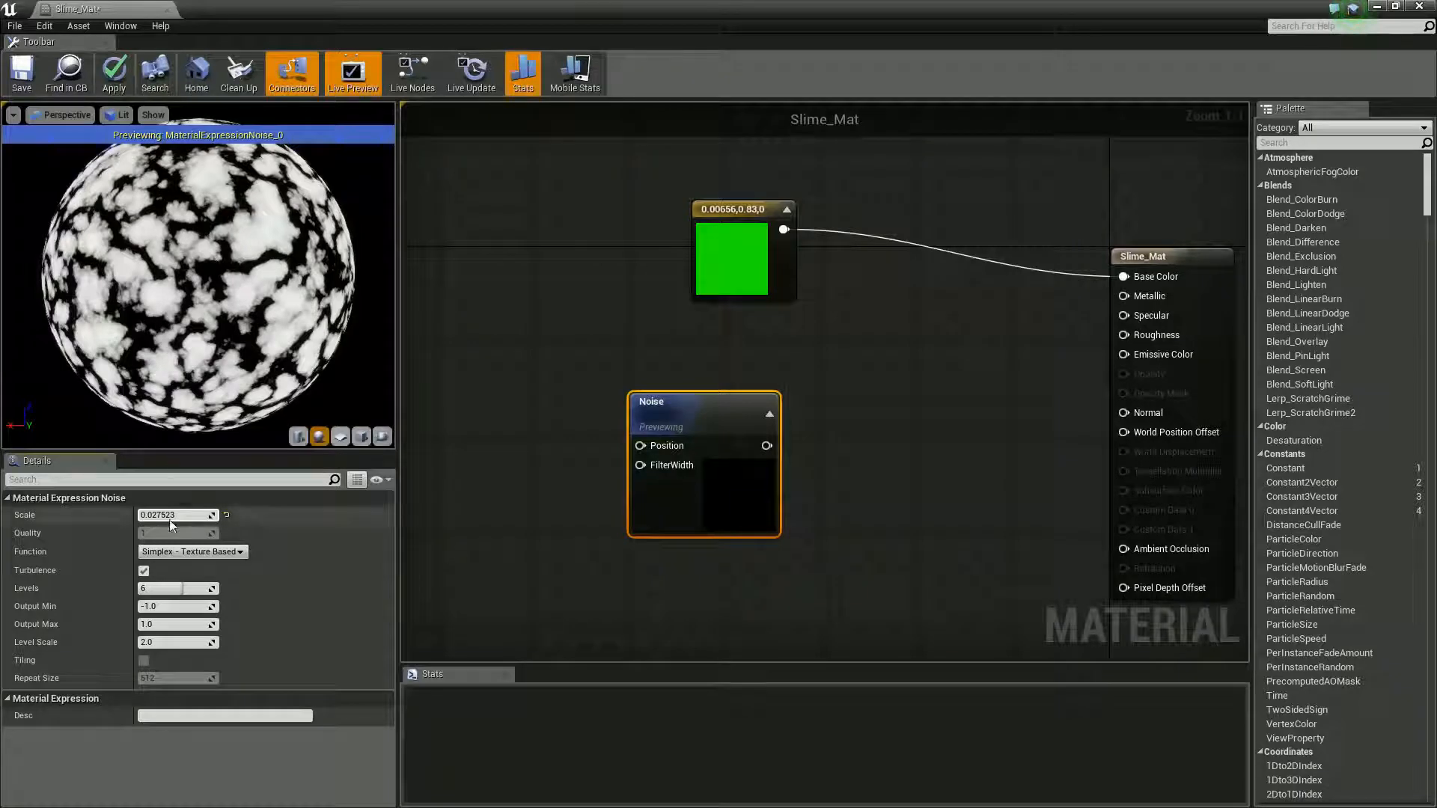
pyautogui.click(177, 641)
pyautogui.write('1')
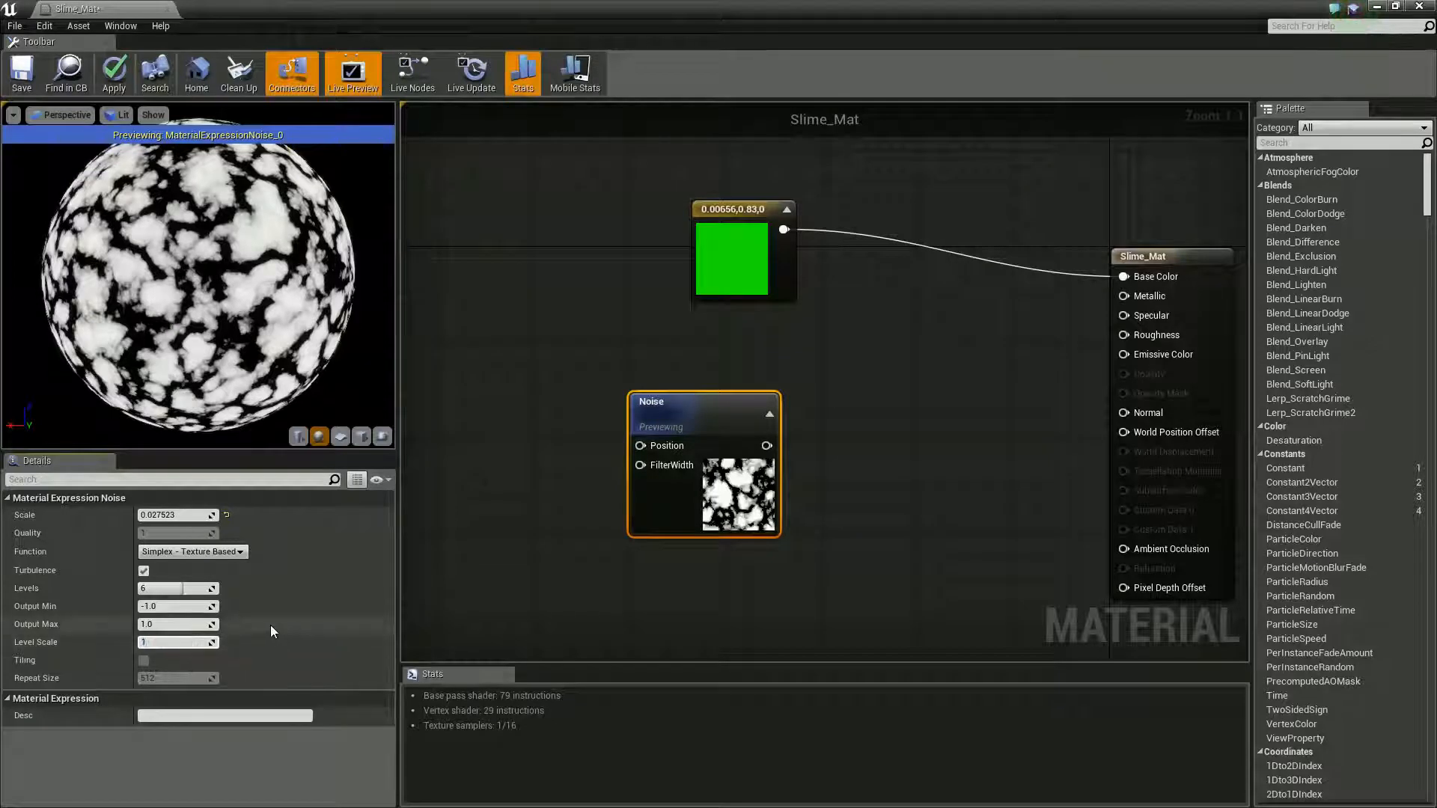
pyautogui.press('Return')
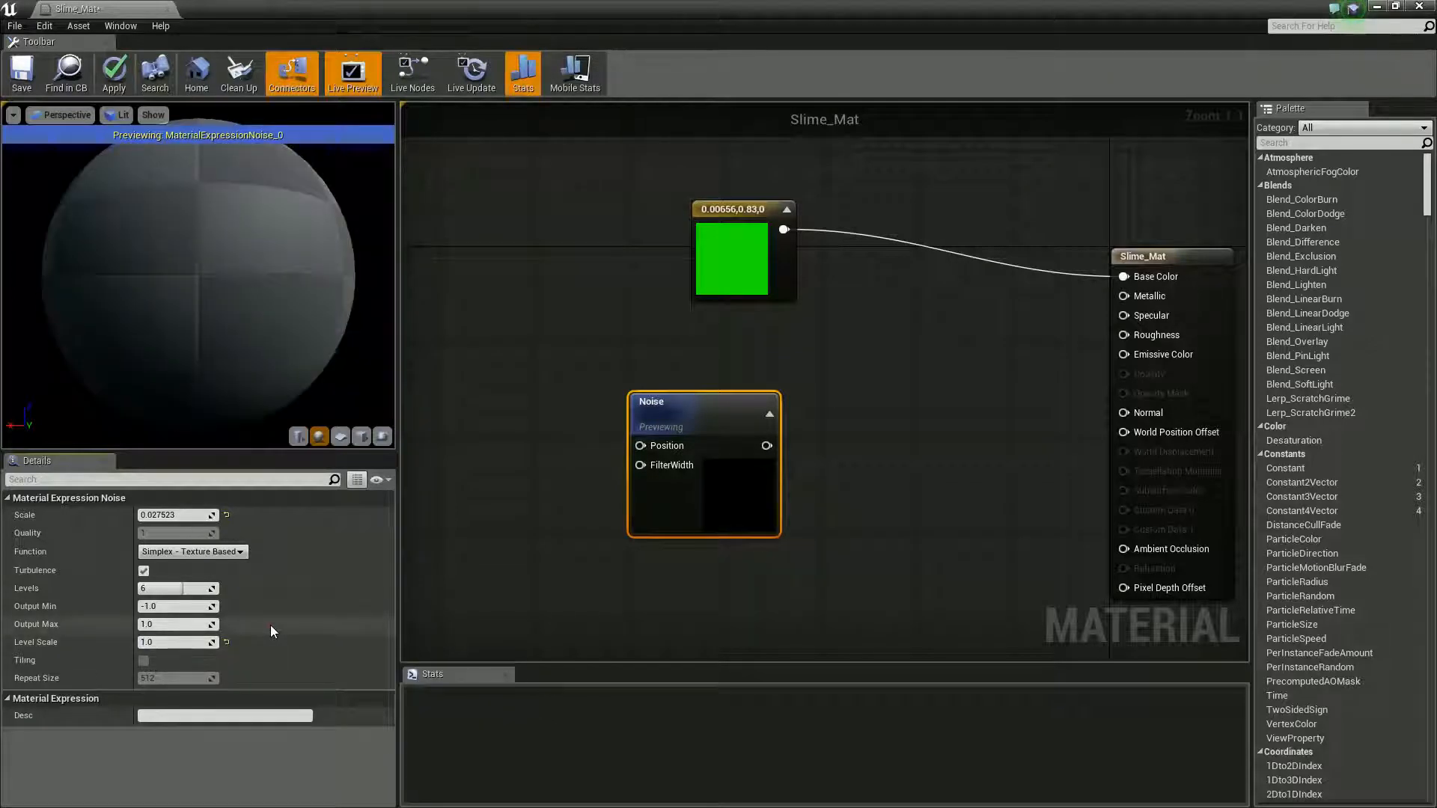
# Step: Set the Noise node's Scale to 0.03
pyautogui.click(160, 516)
pyautogui.write('0')
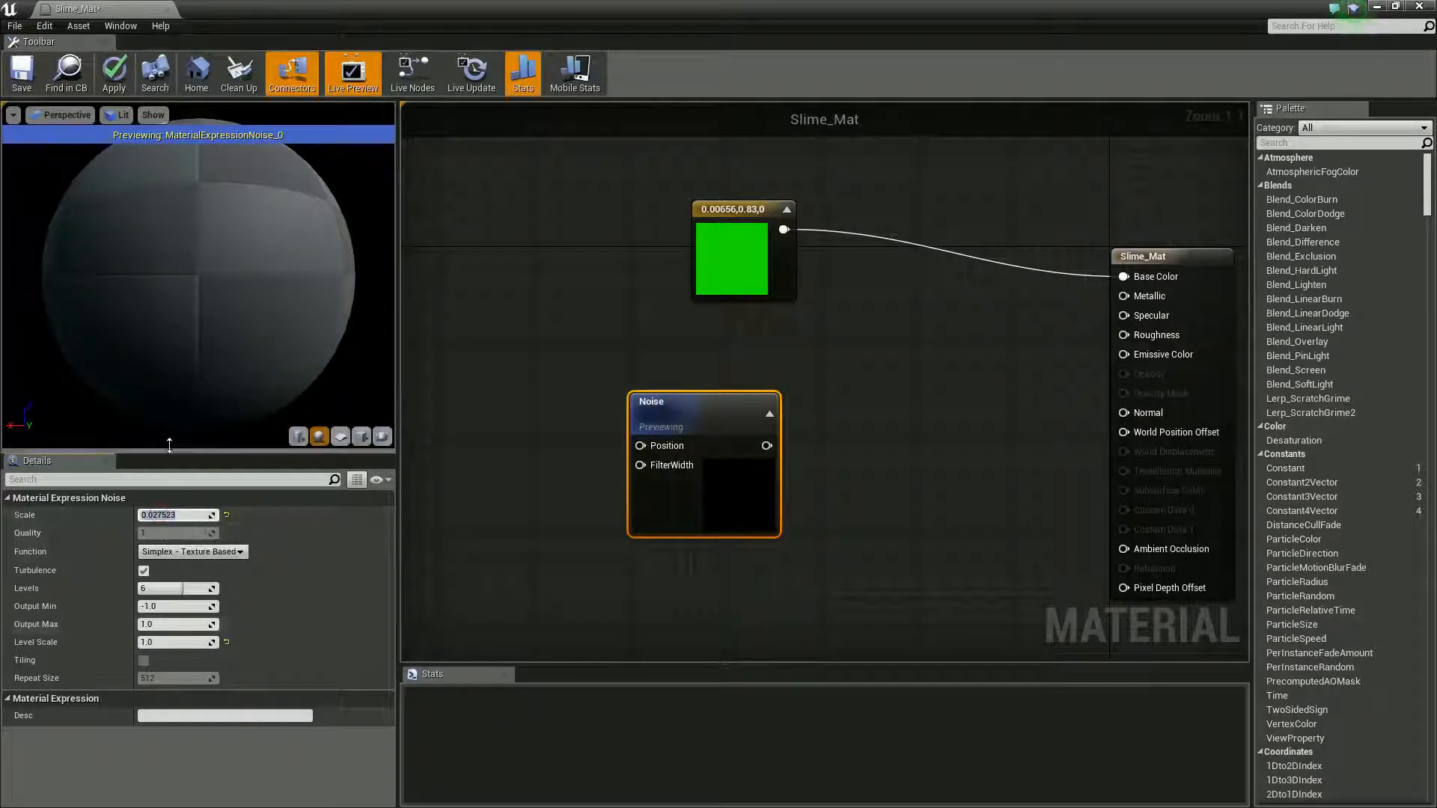
pyautogui.press('Return')
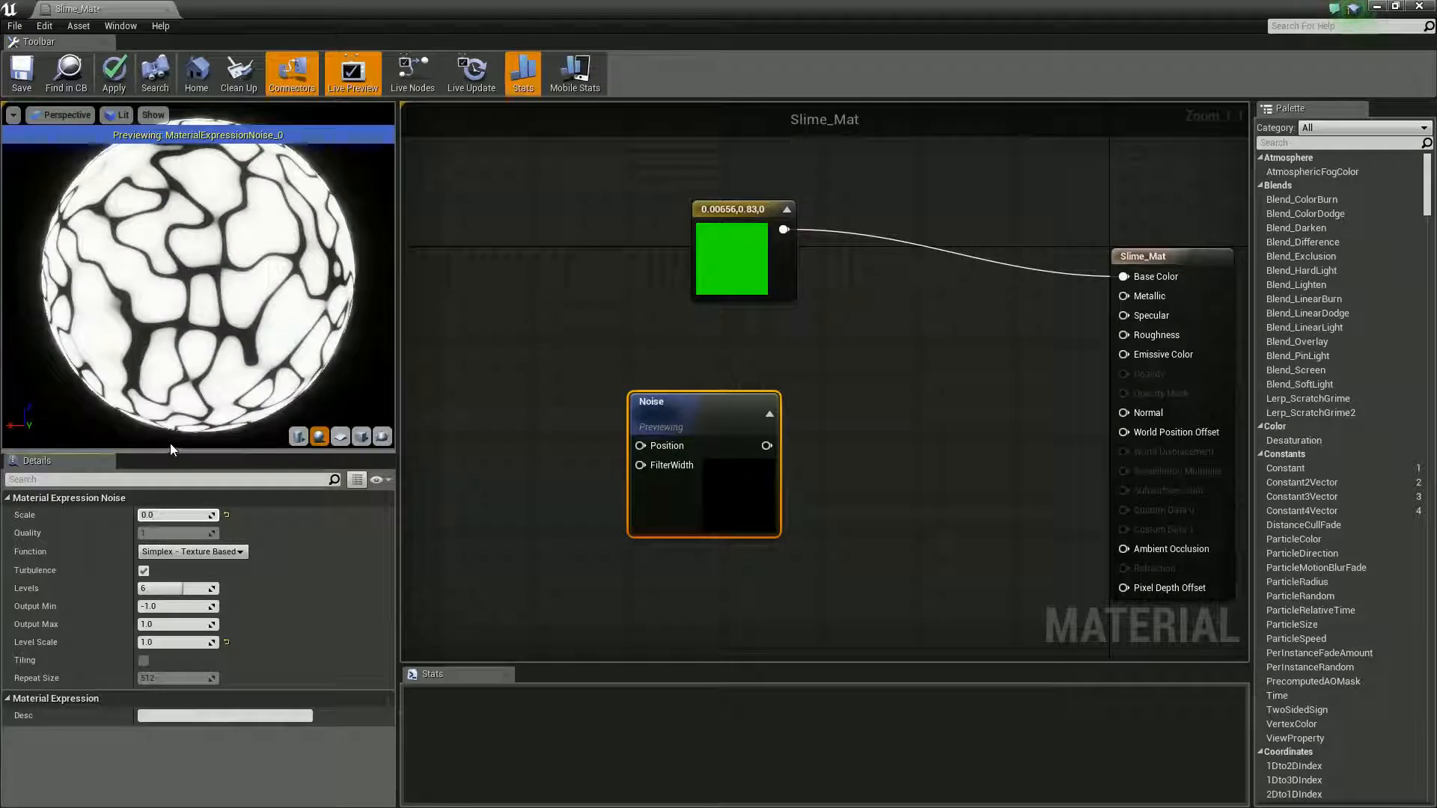
pyautogui.write('3')
pyautogui.press('Return')
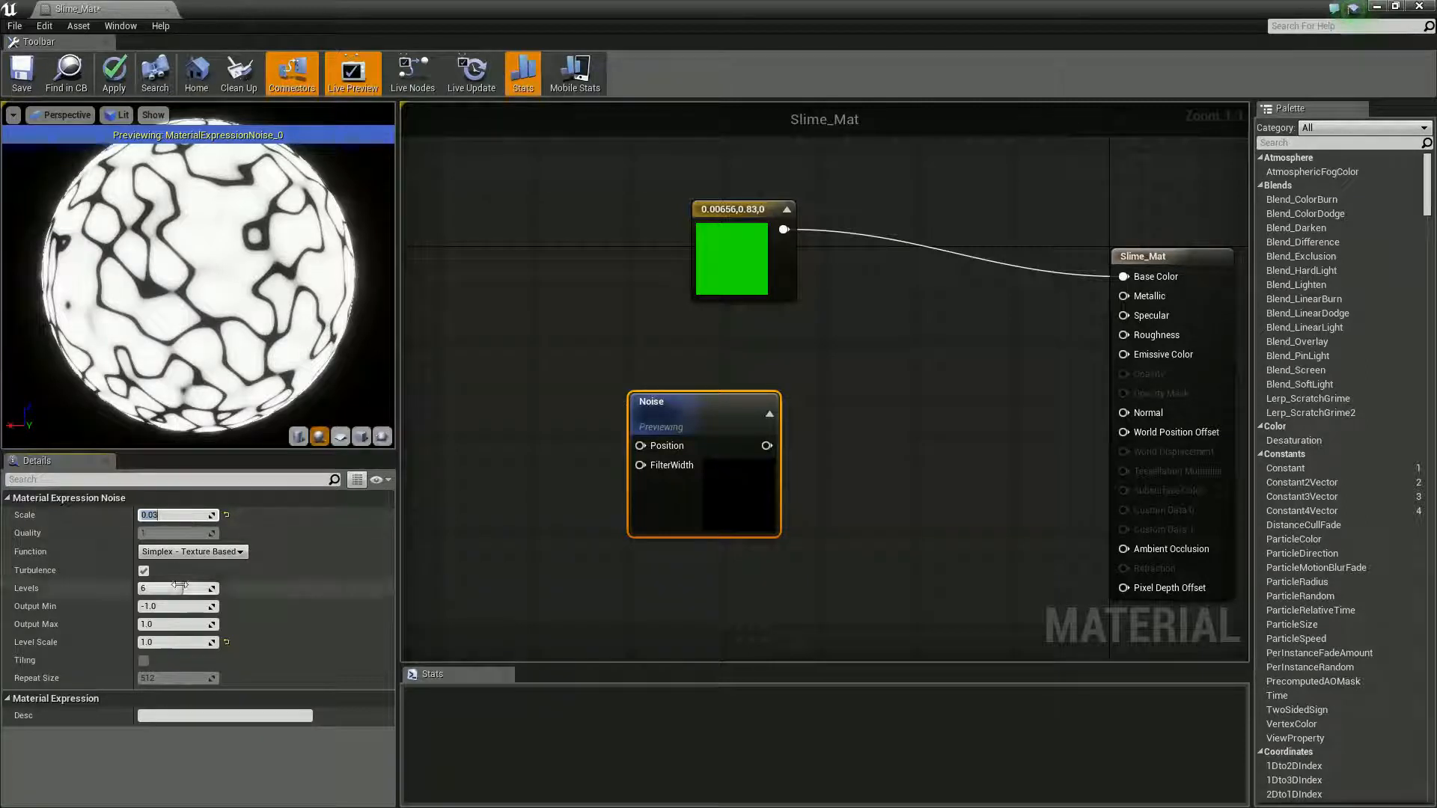
# Step: Set the Noise node's Scale to 0.02 and its Output Max to 0.5
pyautogui.write('0.02')
pyautogui.press('Return')
pyautogui.click(173, 624)
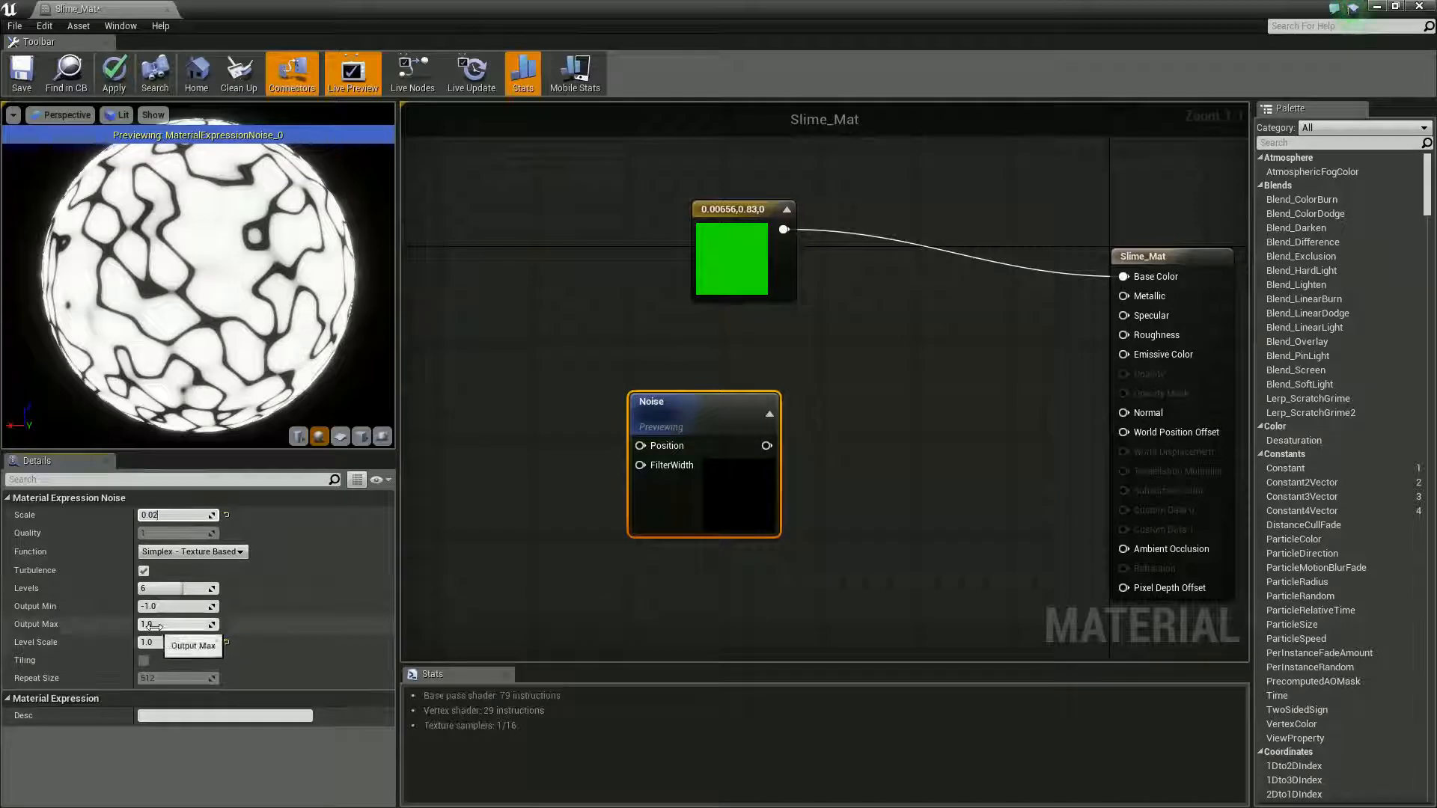
pyautogui.write('0.5')
pyautogui.press('Return')
pyautogui.click(299, 605)
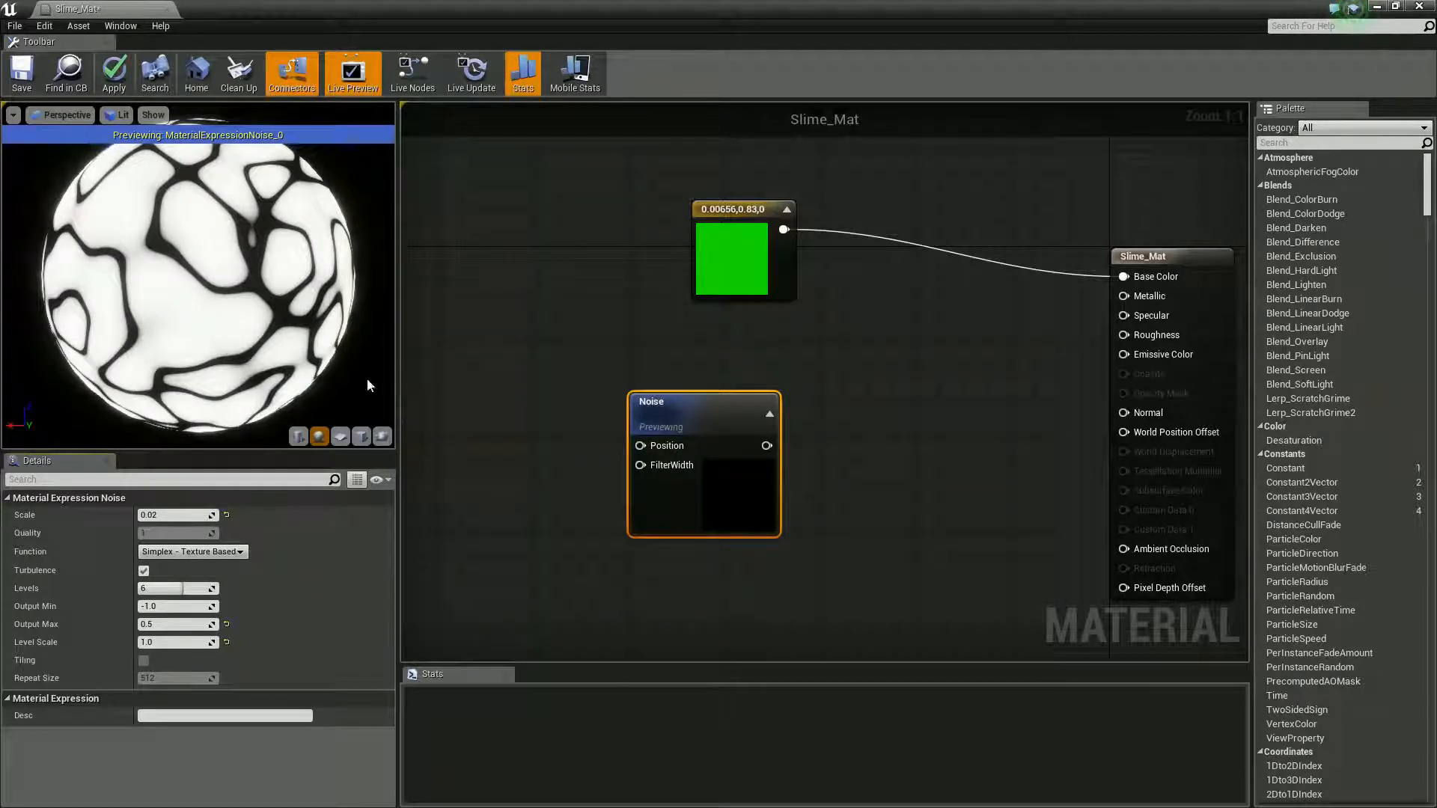
# Step: Move the Noise node slightly closer to the green constant and stop previewing it on the sphere
pyautogui.moveTo(684, 423); pyautogui.dragTo(663, 397)
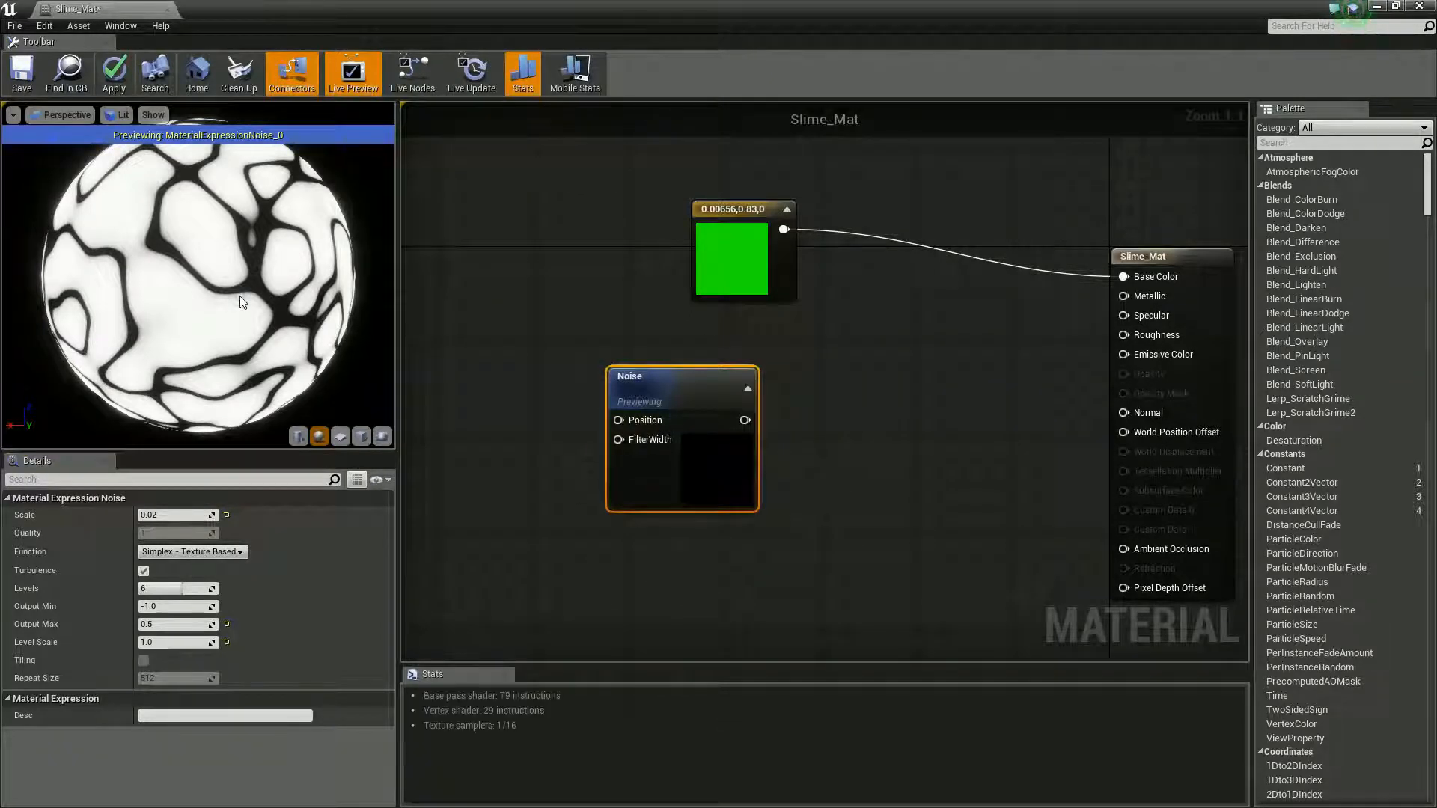
pyautogui.rightClick(670, 387)
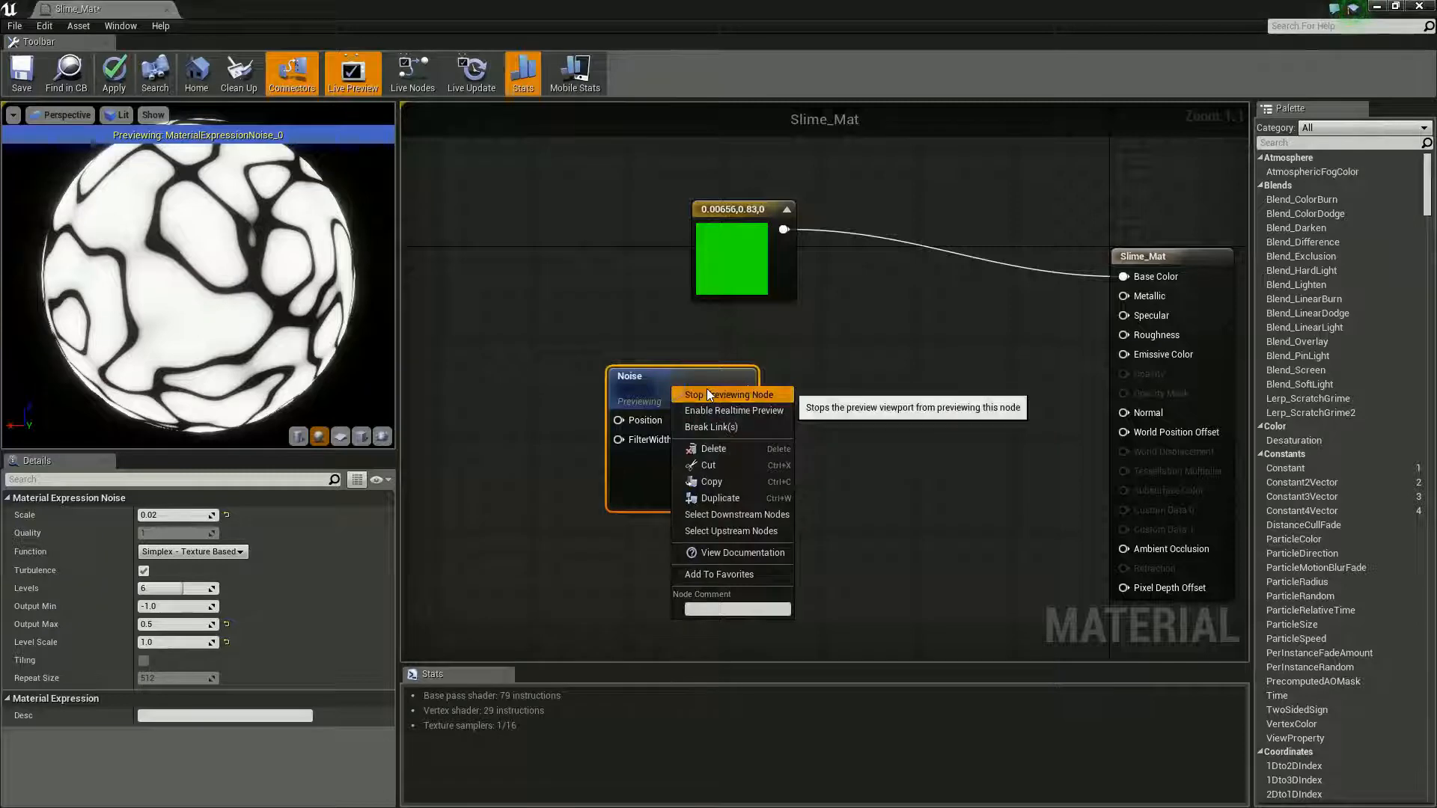
pyautogui.click(707, 394)
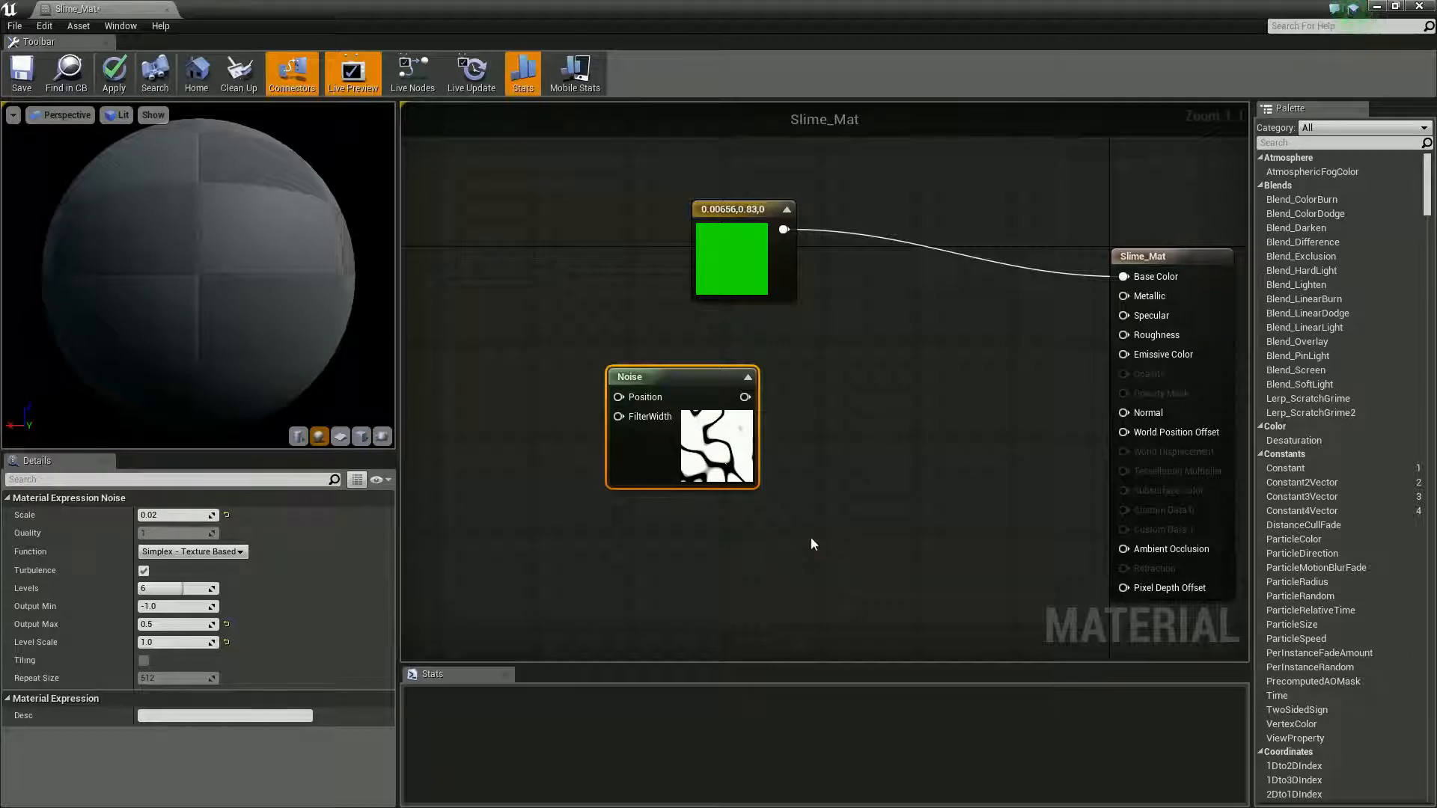
# Step: Add a Multiply node beside the Noise node and a second Constant3Vector beneath the Noise node
pyautogui.click(836, 490)
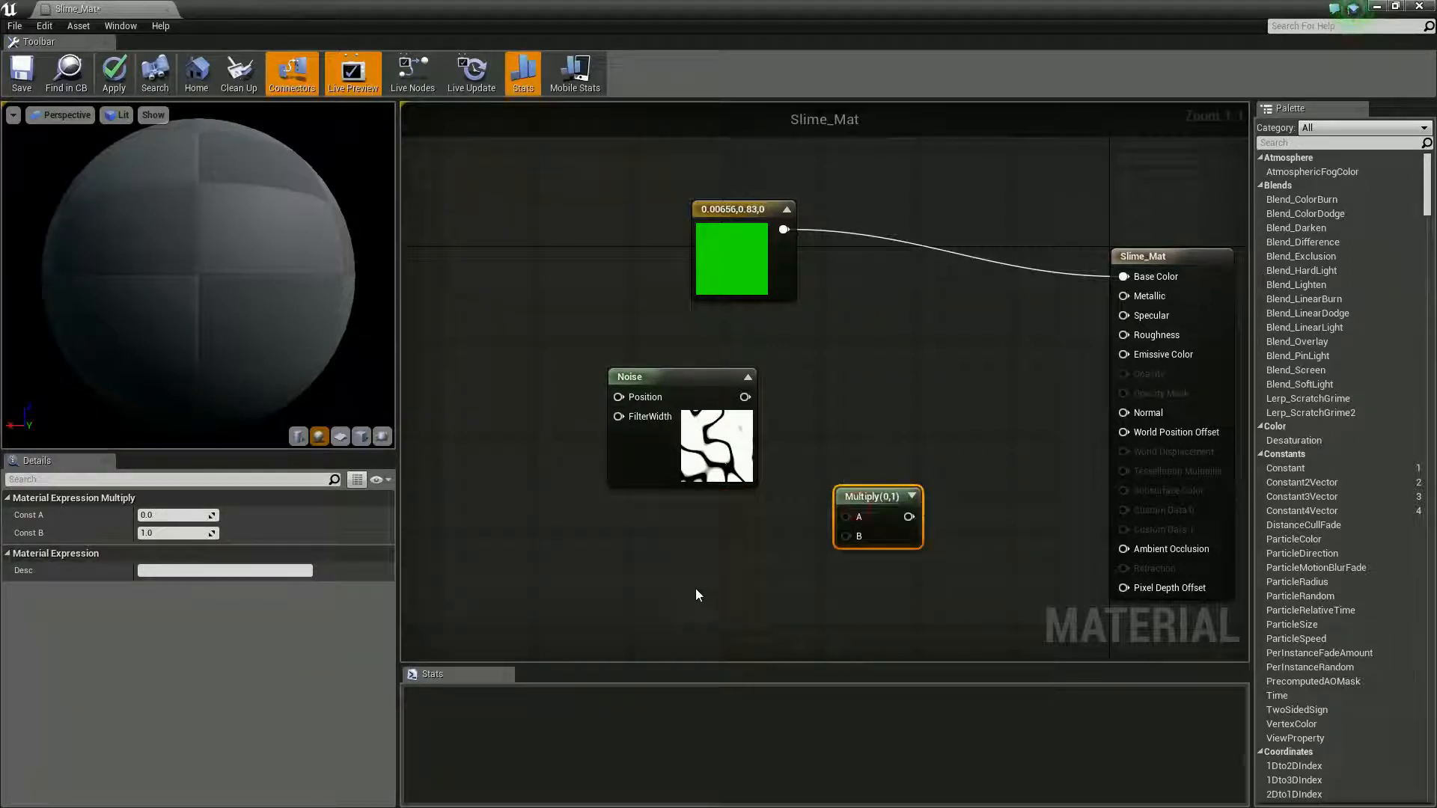
pyautogui.click(697, 595)
pyautogui.press('3')
pyautogui.click(693, 588)
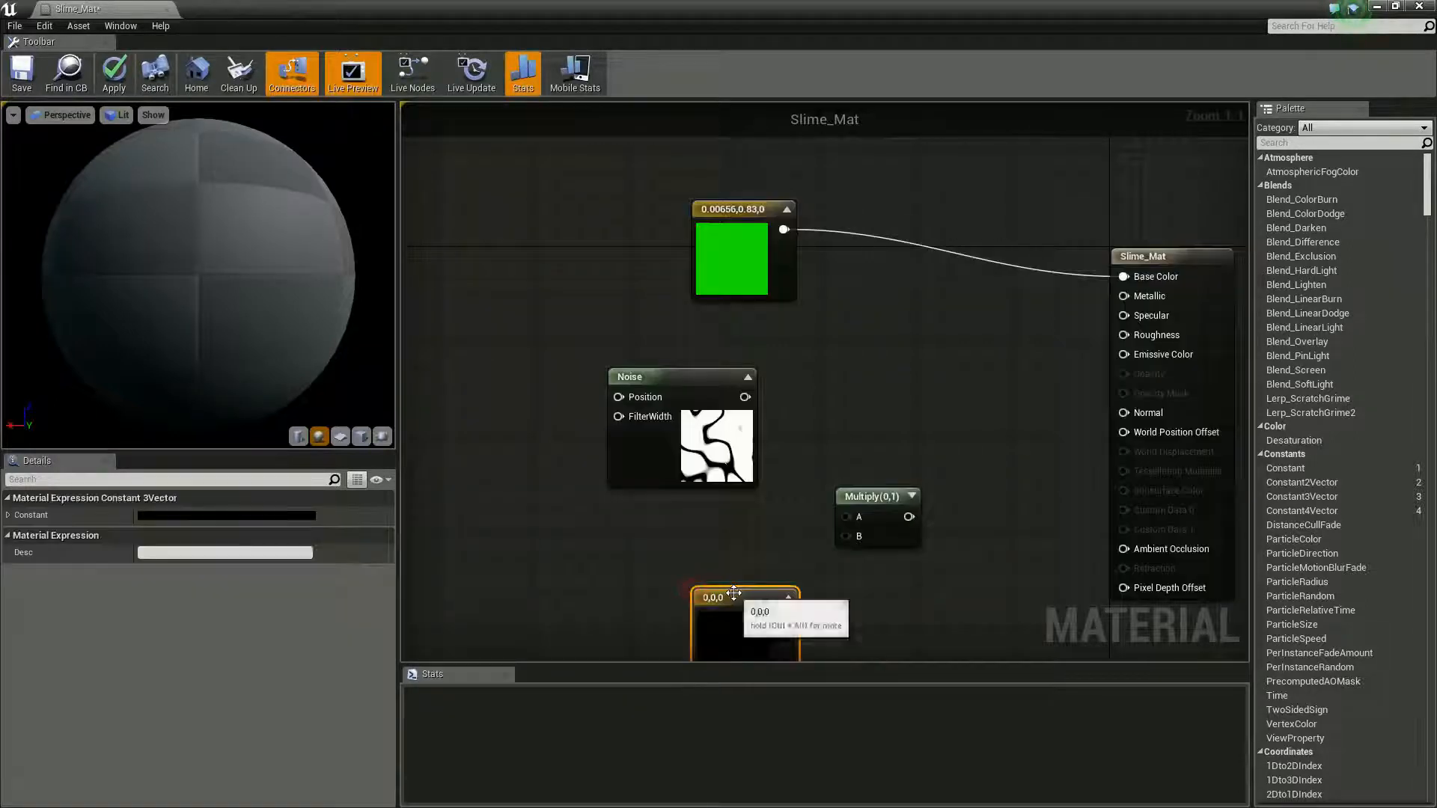
pyautogui.moveTo(736, 596); pyautogui.dragTo(726, 557)
# Step: Set the second constant's colour to darker green, R 0.078, G 0.565, B 0, and feed Noise and this constant into Multiply A and B
pyautogui.doubleClick(726, 596)
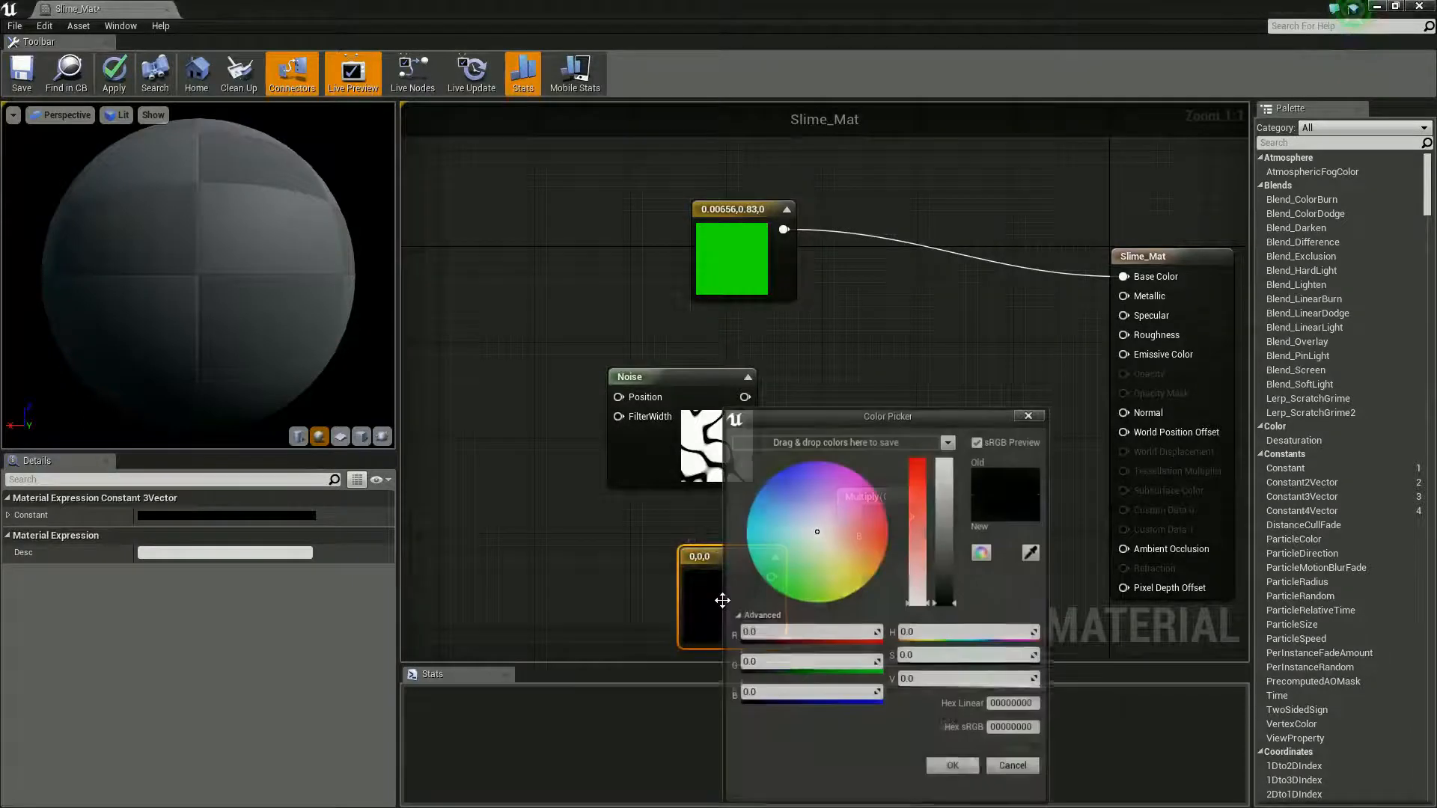
pyautogui.moveTo(819, 536); pyautogui.dragTo(796, 581)
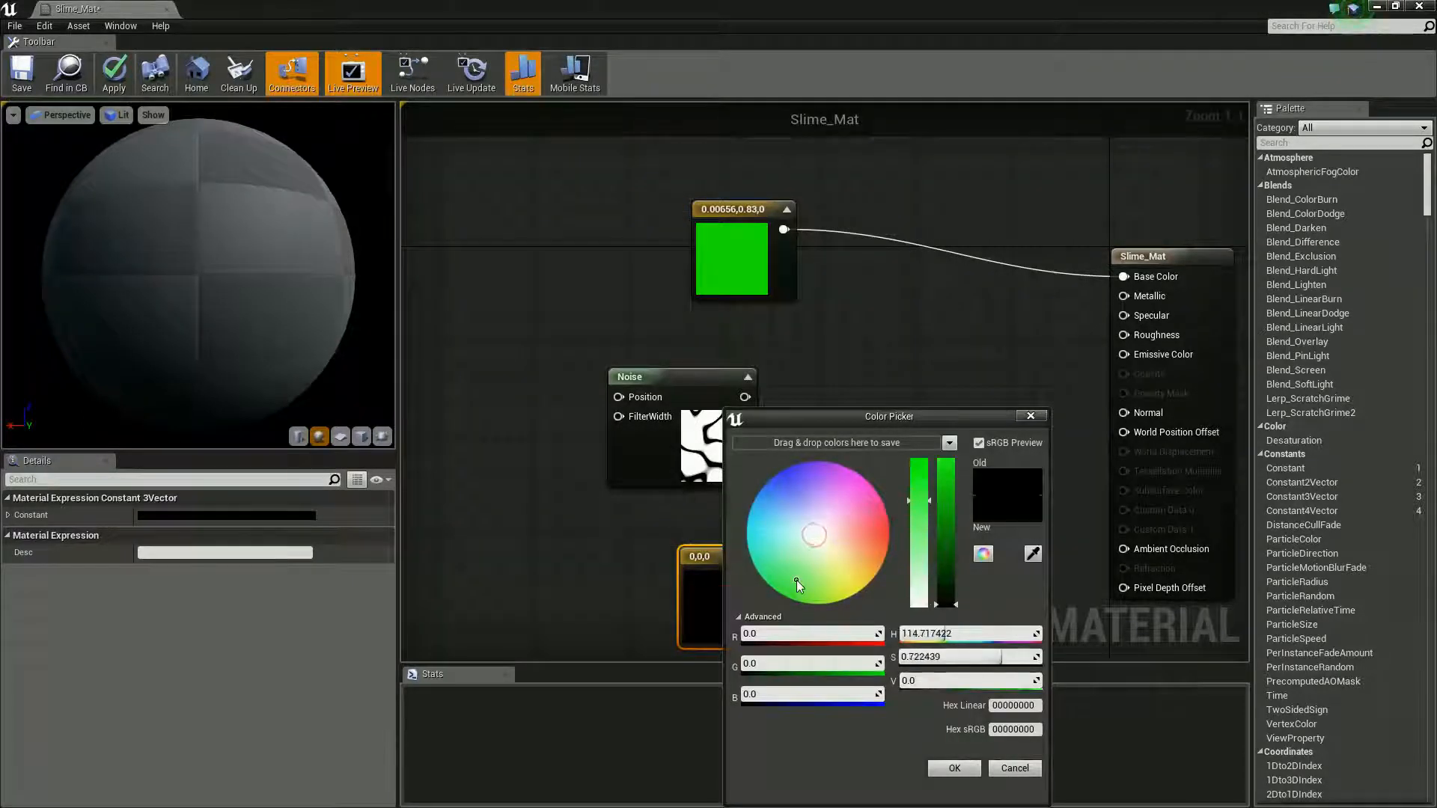
pyautogui.moveTo(944, 573); pyautogui.dragTo(945, 524)
pyautogui.moveTo(792, 581); pyautogui.dragTo(791, 602)
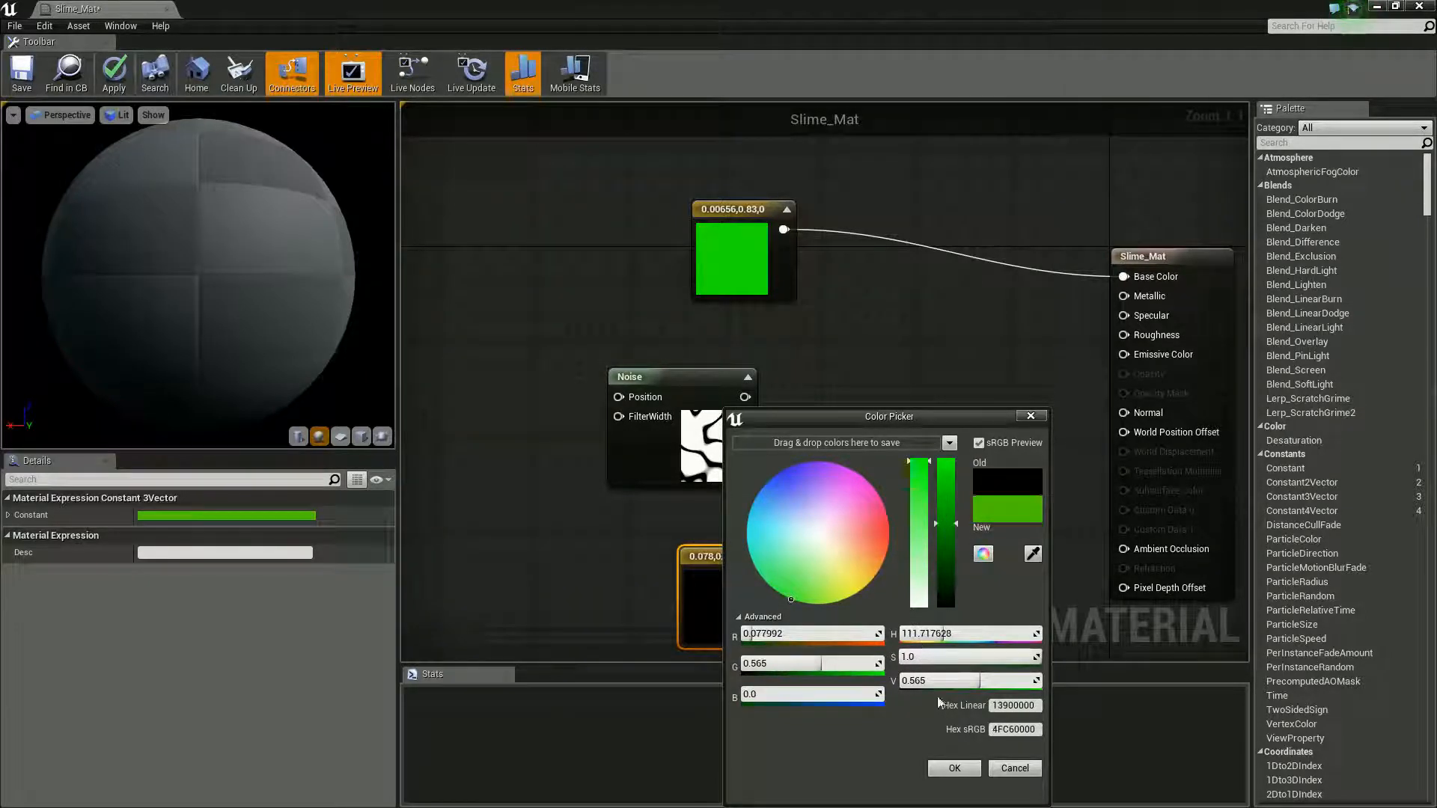
pyautogui.click(954, 768)
pyautogui.moveTo(772, 577); pyautogui.dragTo(745, 398)
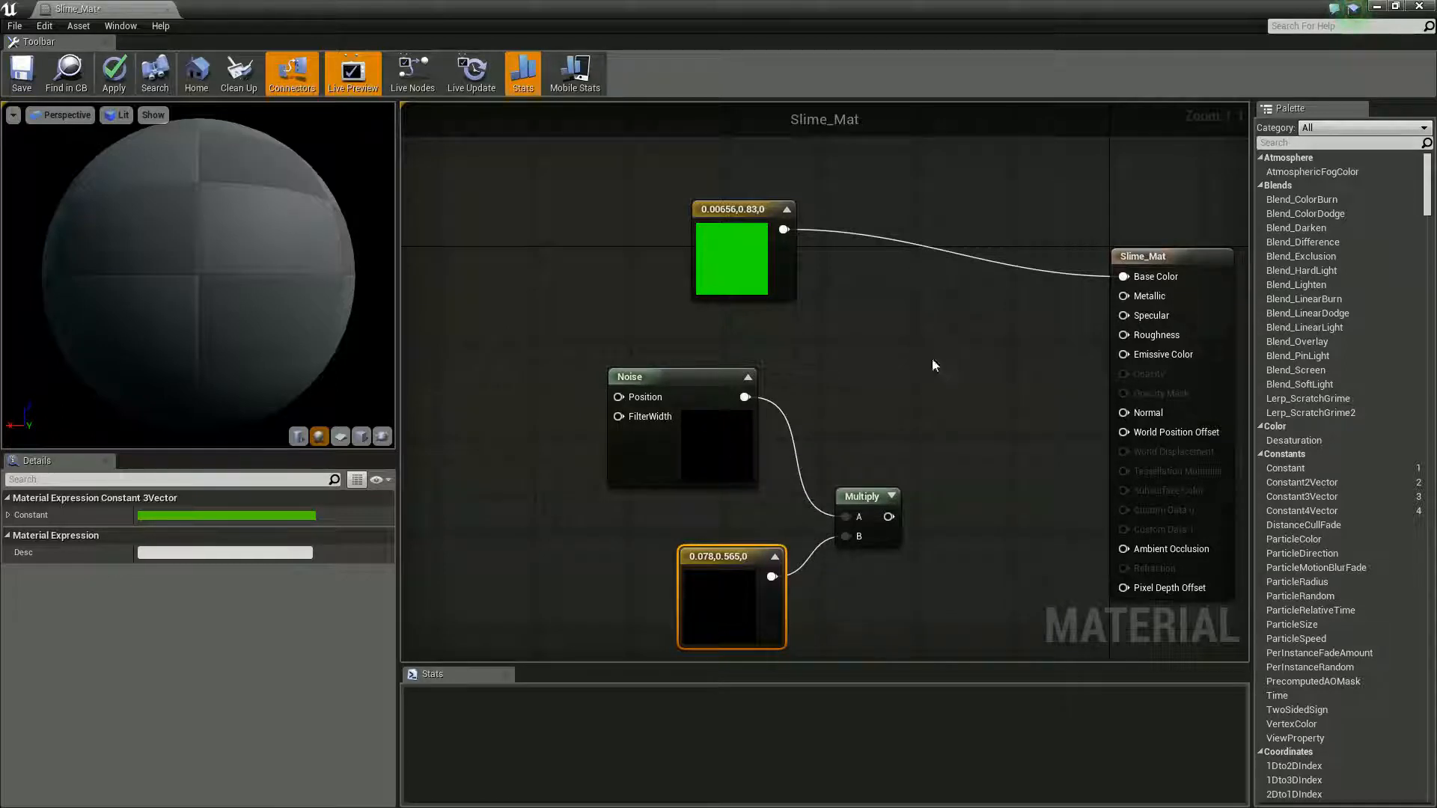
# Step: Try multiplying the bright green constant with the noise Multiply result and feeding the product into Base Color
pyautogui.click(997, 333)
pyautogui.moveTo(888, 516); pyautogui.dragTo(1010, 381)
pyautogui.moveTo(784, 229); pyautogui.dragTo(1123, 276)
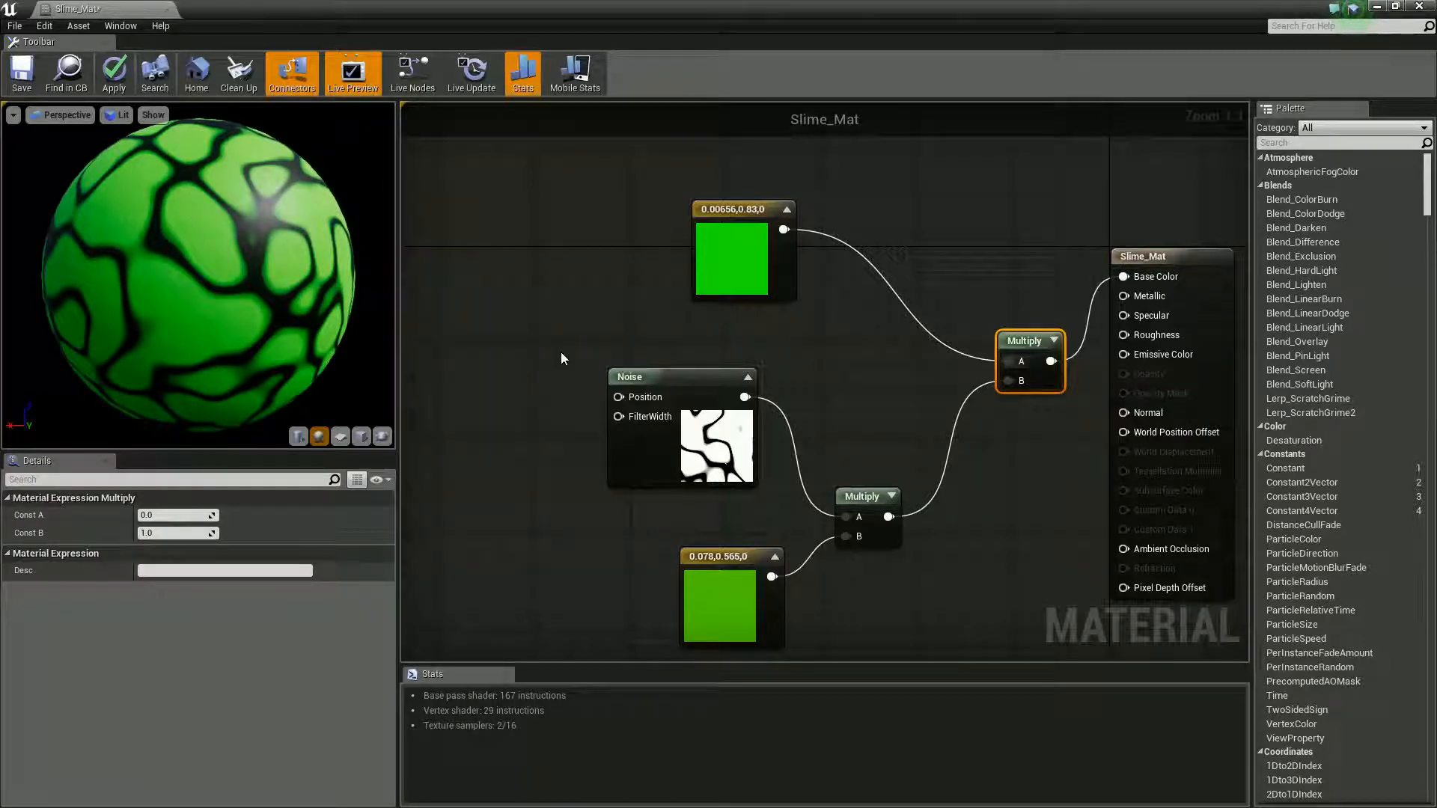
# Step: Delete the second Multiply node and reconnect the bright green constant directly to Base Color
pyautogui.press('Delete')
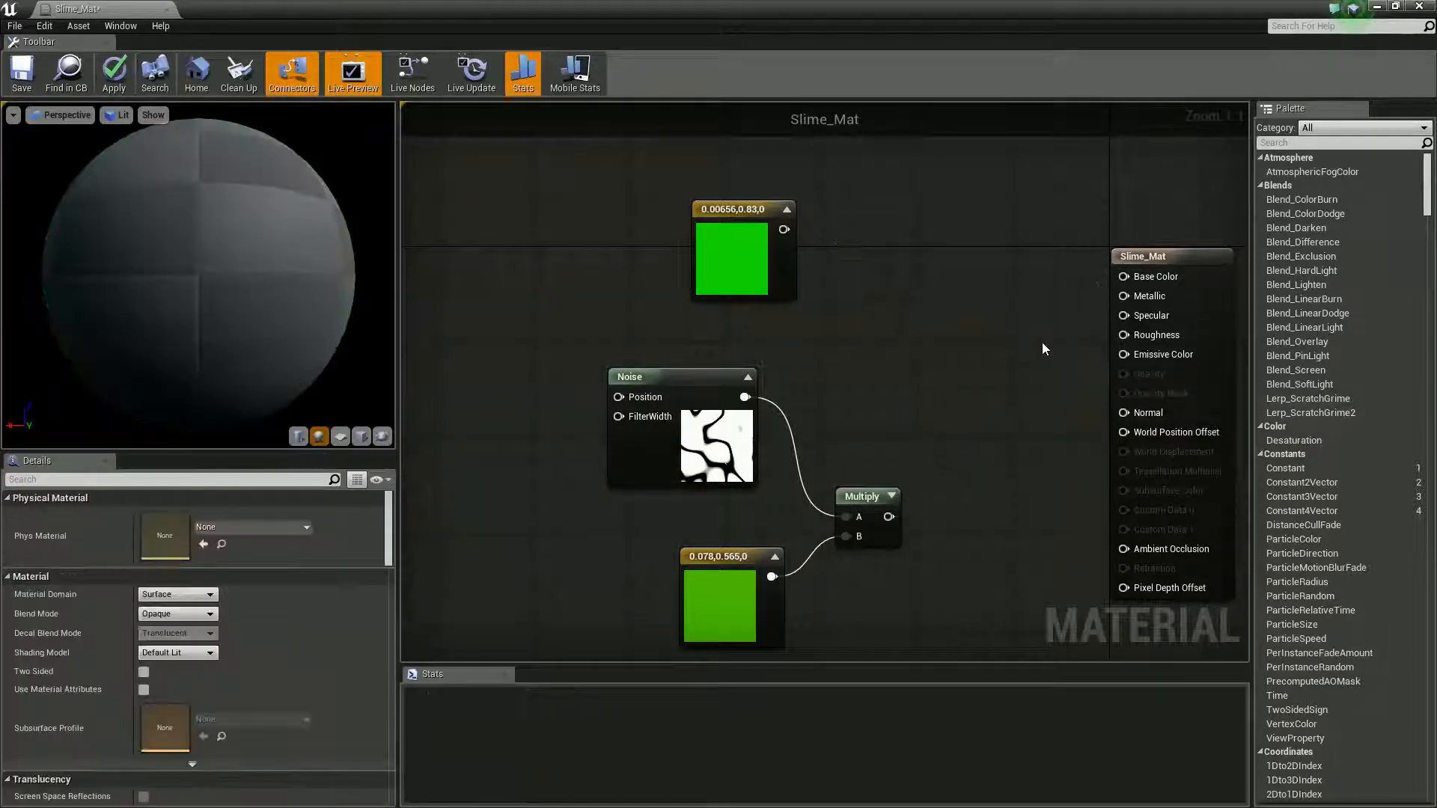
pyautogui.moveTo(784, 230); pyautogui.dragTo(1045, 296)
pyautogui.moveTo(1134, 277); pyautogui.dragTo(1135, 277)
pyautogui.moveTo(590, 523); pyautogui.dragTo(691, 499, button='right')
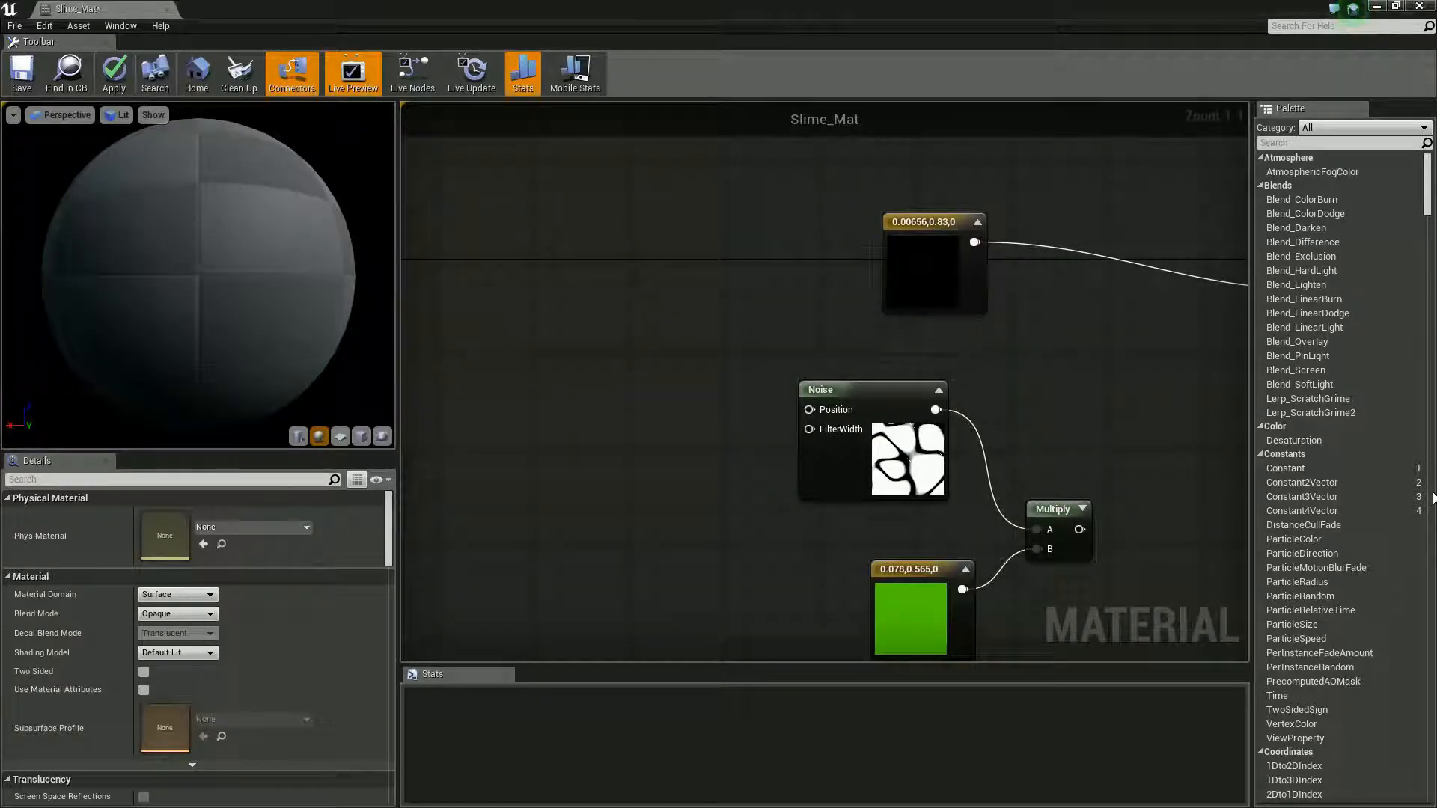
# Step: Start previewing the Multiply node that combines Noise with the darker green constant
pyautogui.moveTo(1076, 476); pyautogui.dragTo(918, 537, button='right')
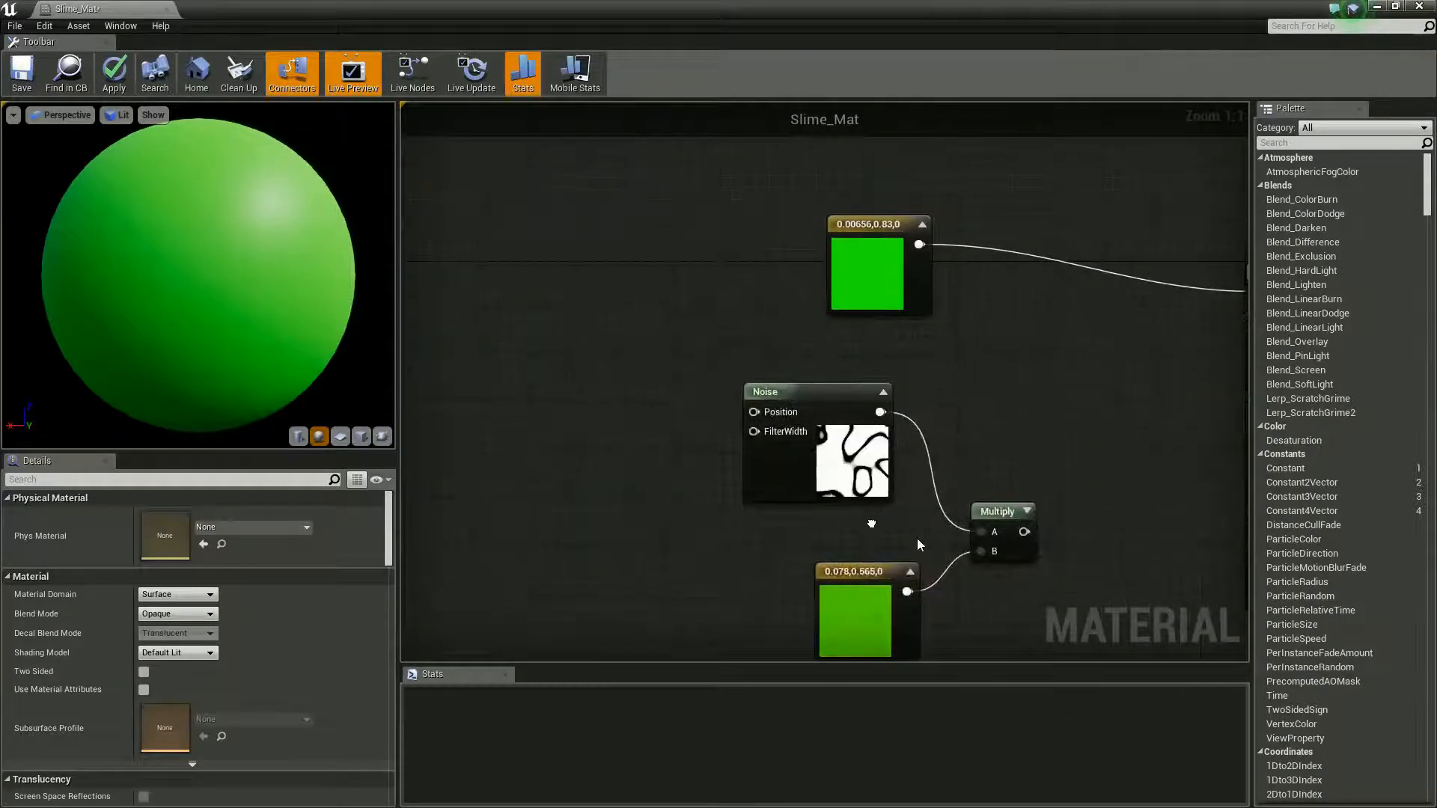
pyautogui.moveTo(569, 469); pyautogui.dragTo(592, 474, button='right')
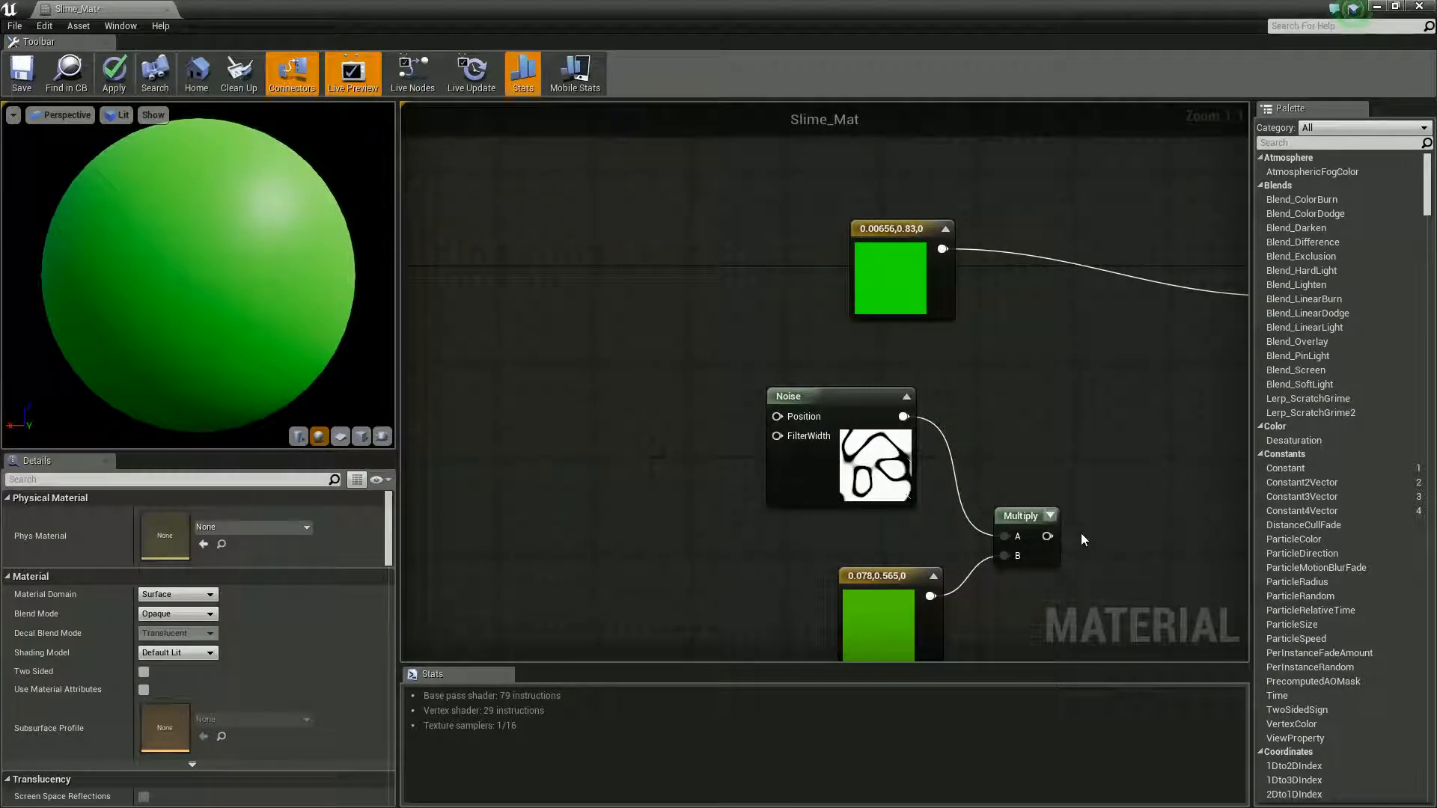
pyautogui.rightClick(1013, 516)
pyautogui.click(1059, 529)
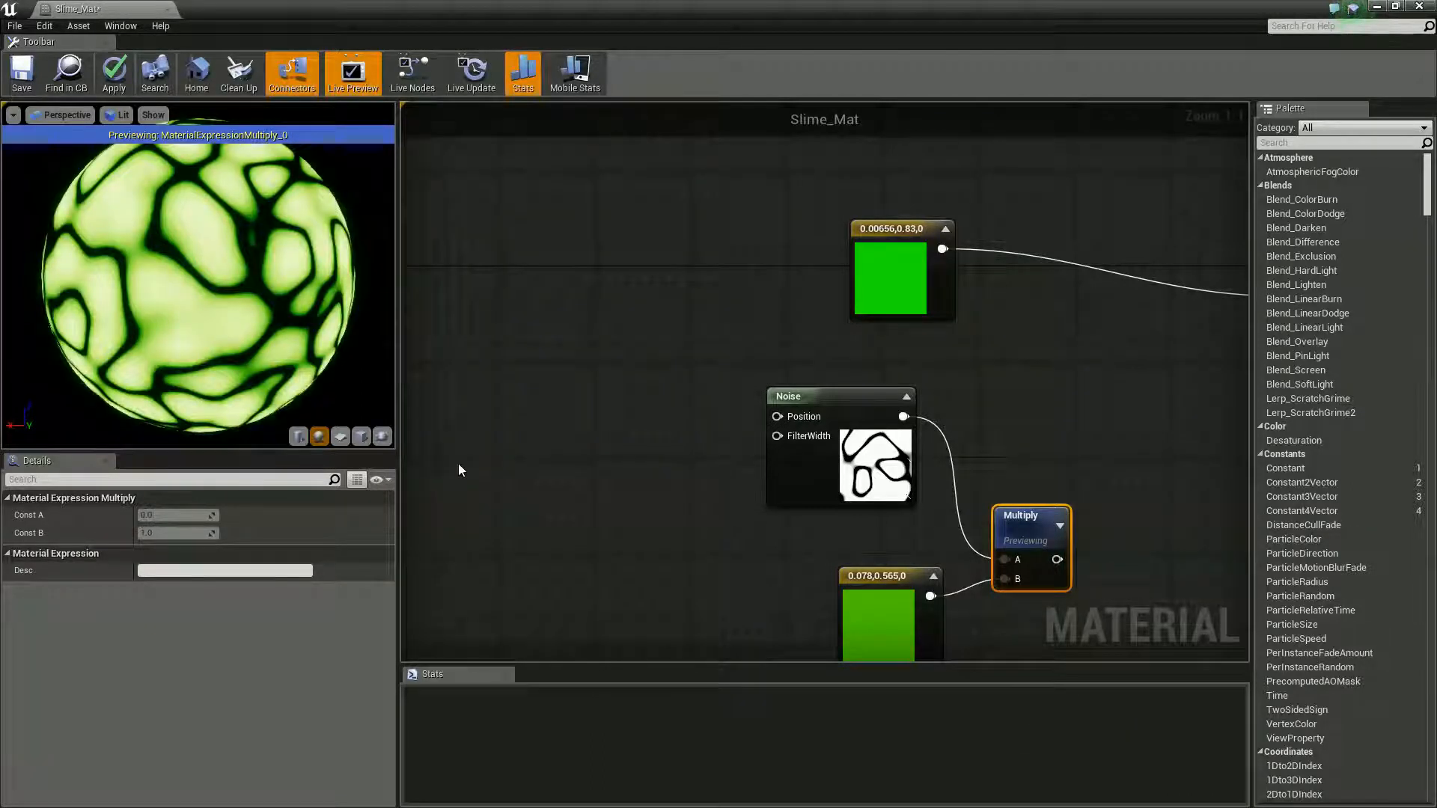
# Step: Add an Add node before the Noise node and connect its output to Noise's Position input
pyautogui.click(592, 463)
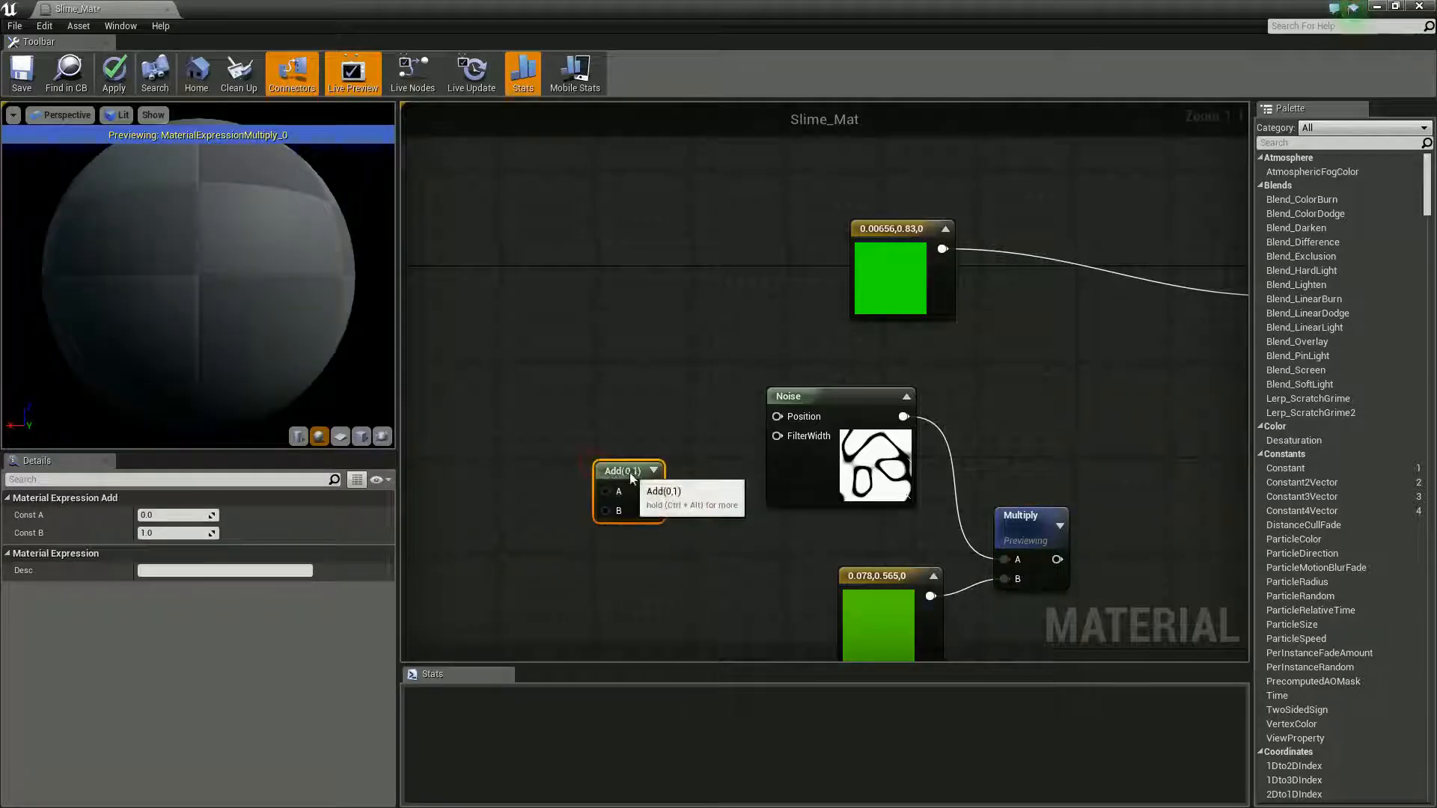
pyautogui.moveTo(626, 478); pyautogui.dragTo(617, 474)
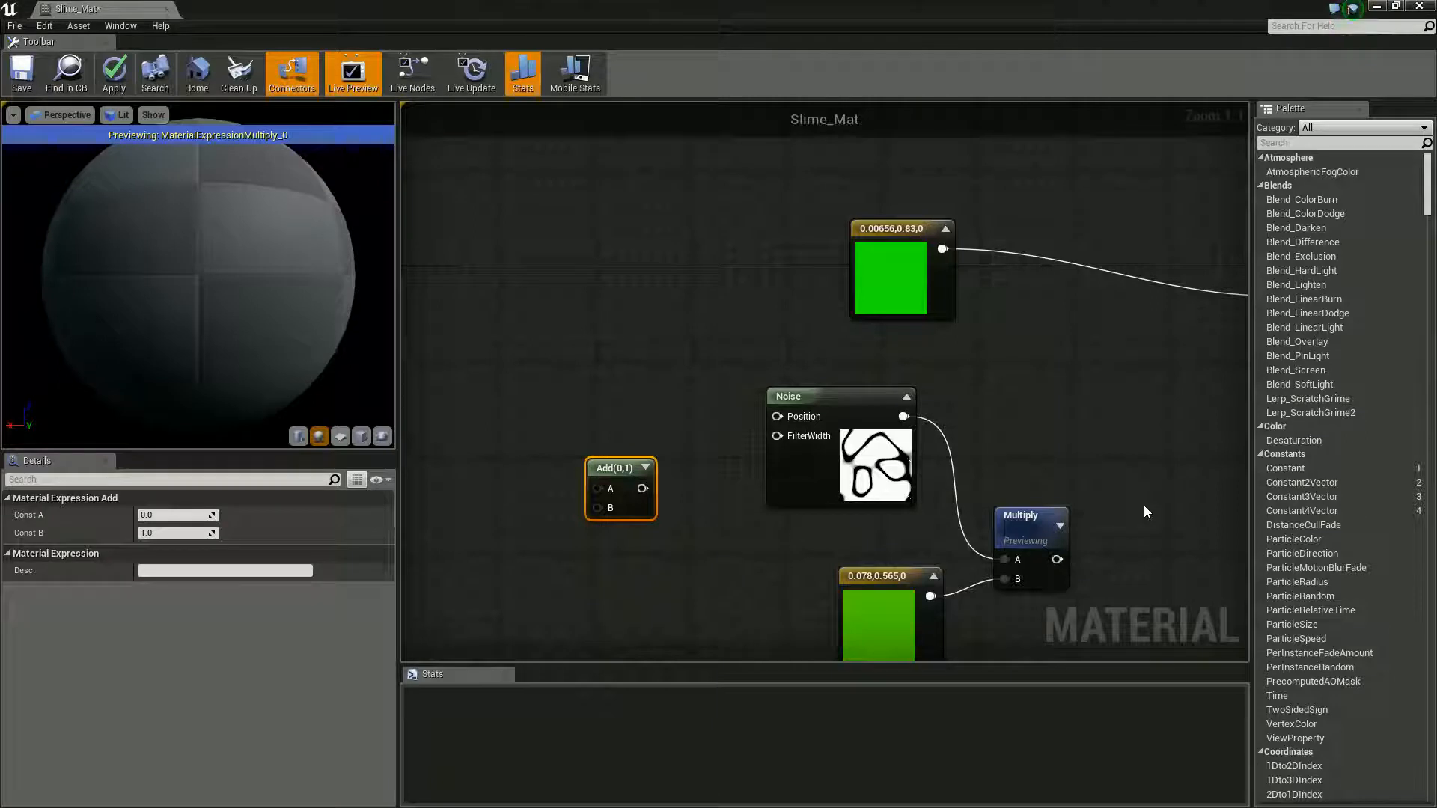
pyautogui.rightClick(681, 515)
pyautogui.moveTo(617, 468); pyautogui.dragTo(779, 417)
# Step: Add an ObjectPositionWS node ahead of the Add node, leaving space between them
pyautogui.moveTo(502, 471); pyautogui.dragTo(743, 380, button='right')
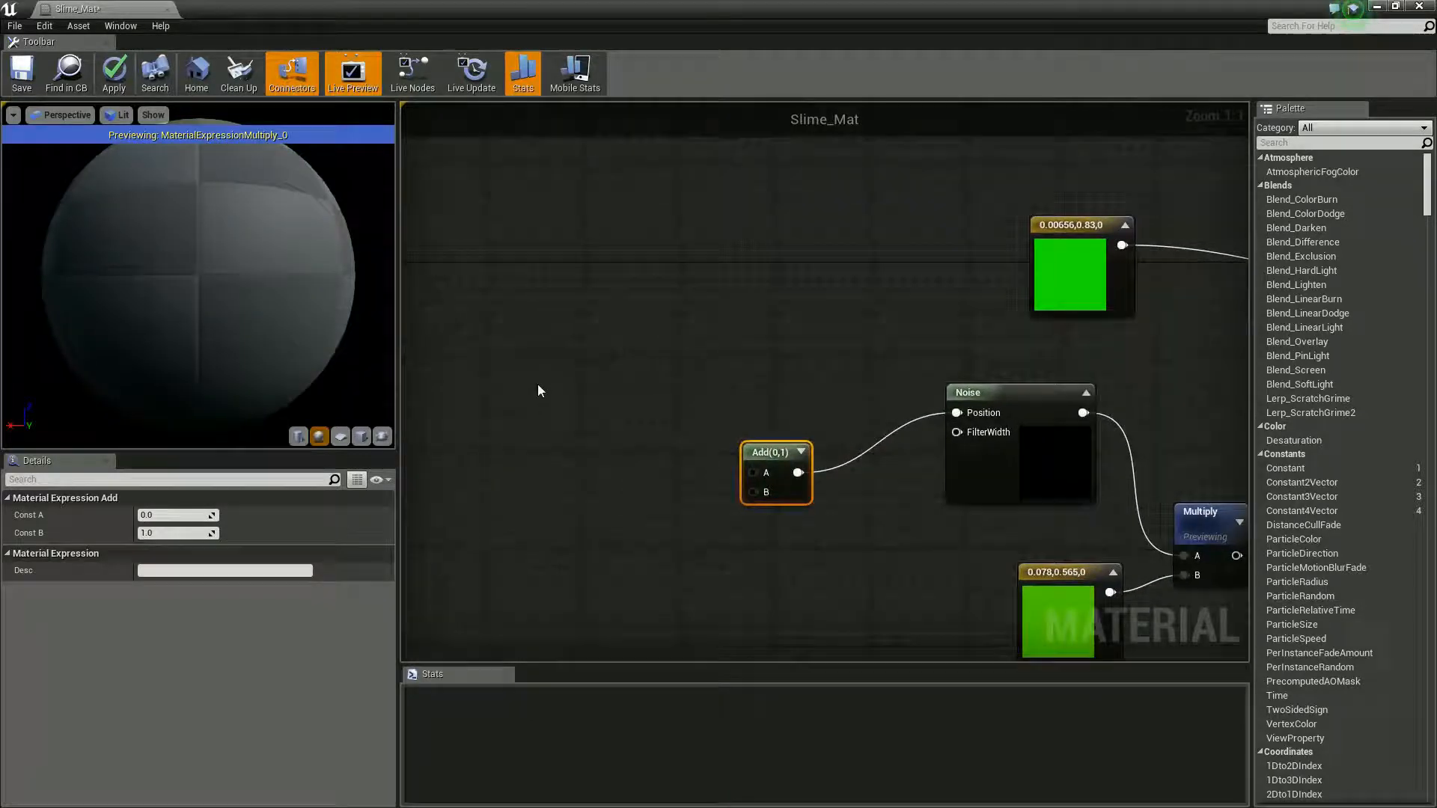
pyautogui.rightClick(491, 338)
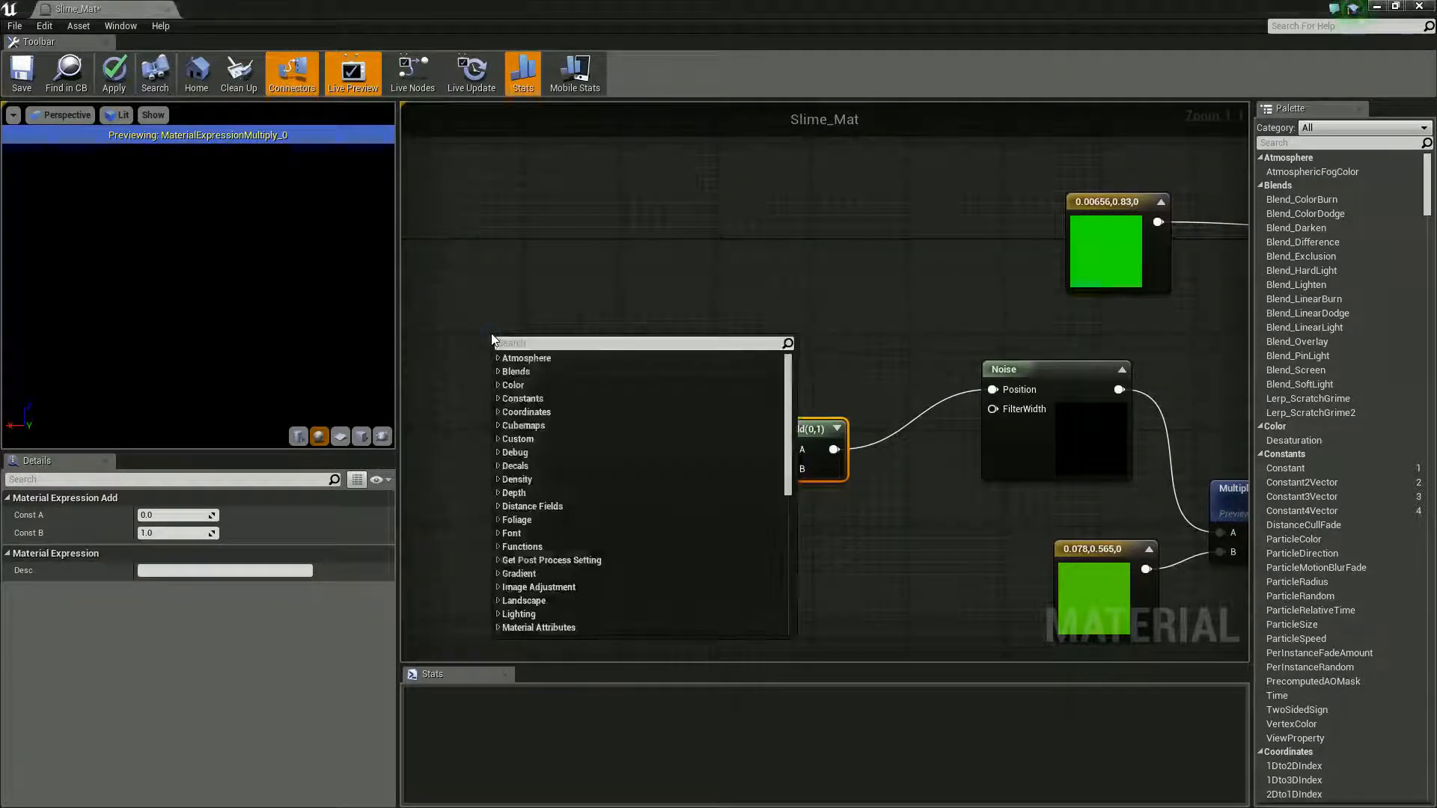
pyautogui.write('object')
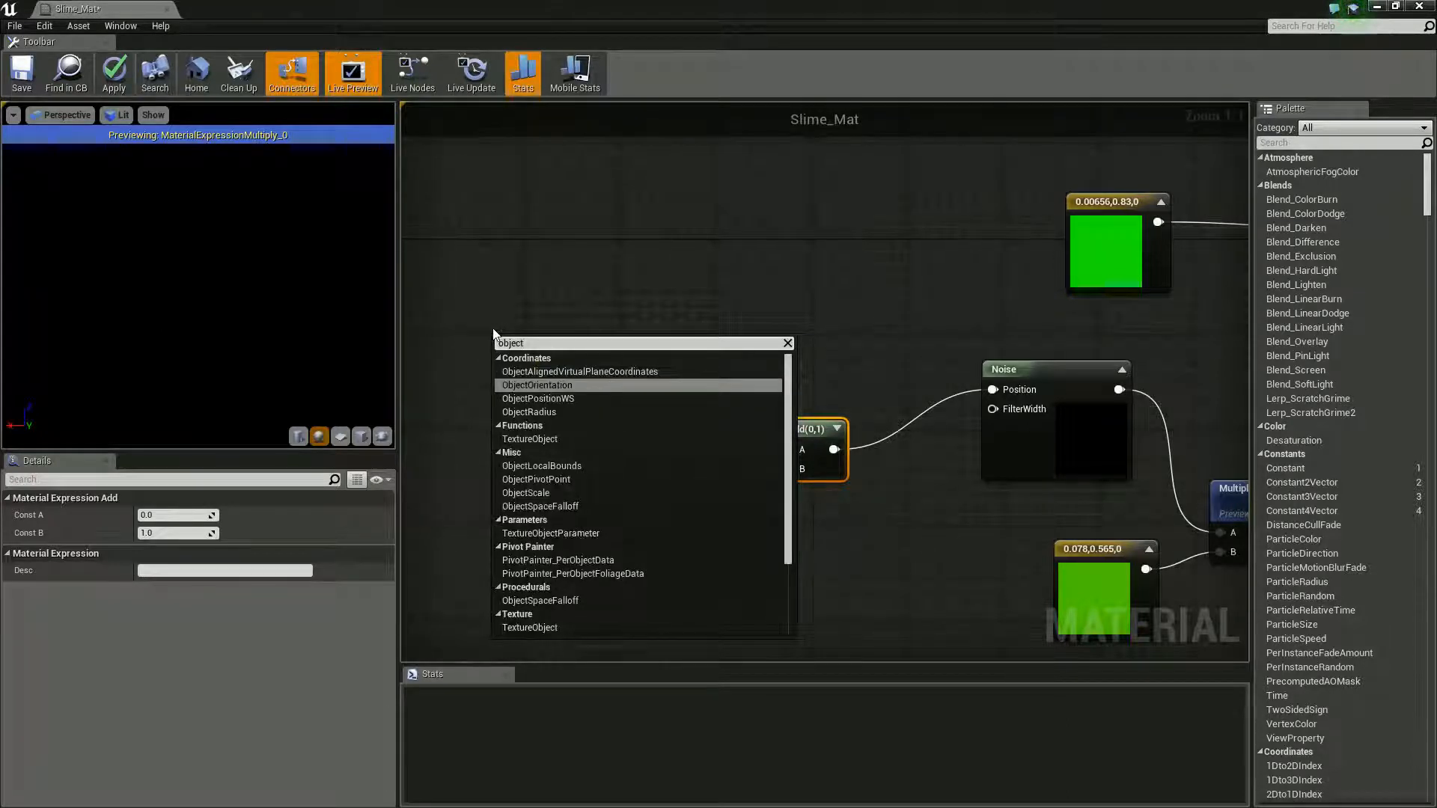
pyautogui.click(533, 398)
pyautogui.moveTo(538, 348); pyautogui.dragTo(502, 338)
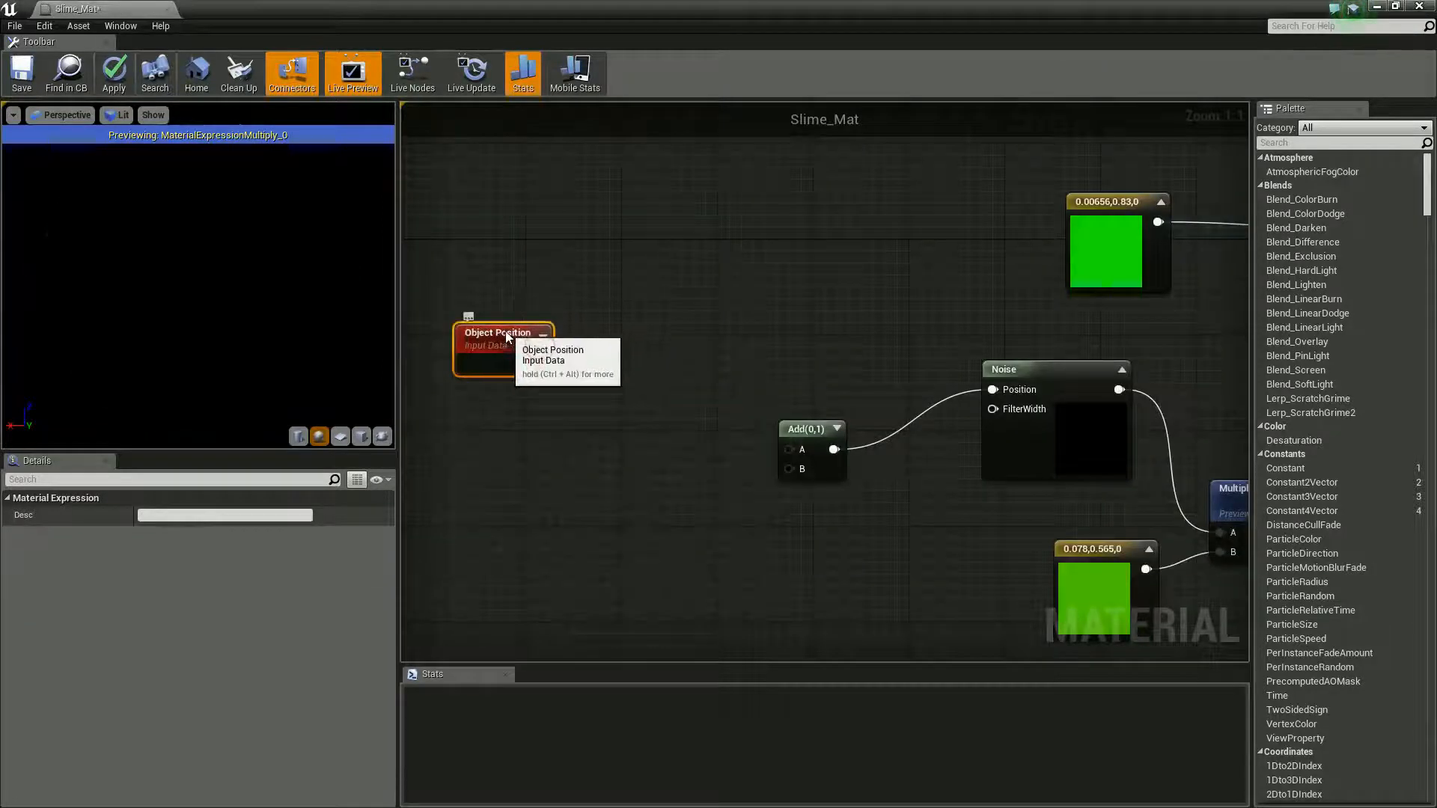
# Step: Add a WorldPosition node beneath the Object Position node
pyautogui.rightClick(452, 428)
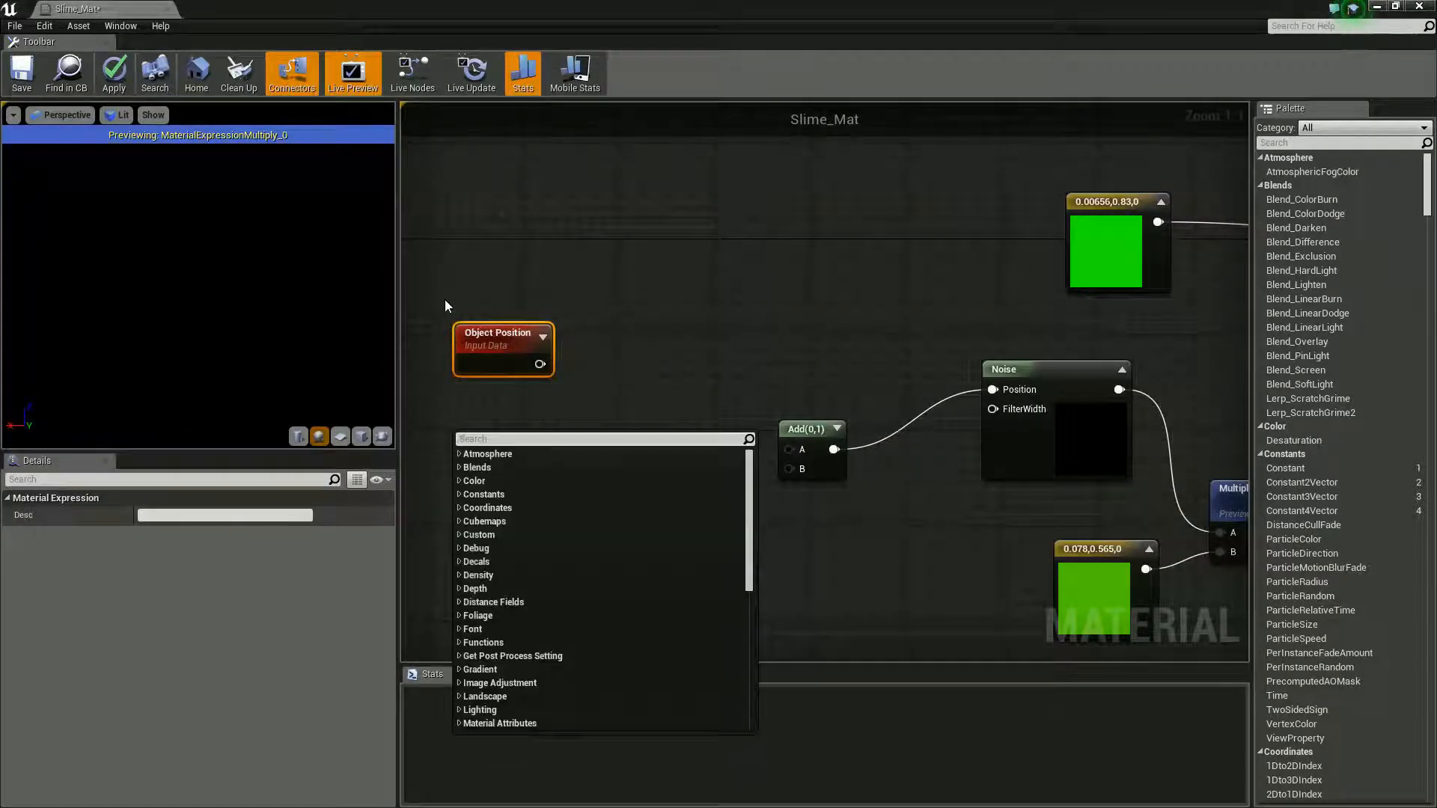
pyautogui.write('absol')
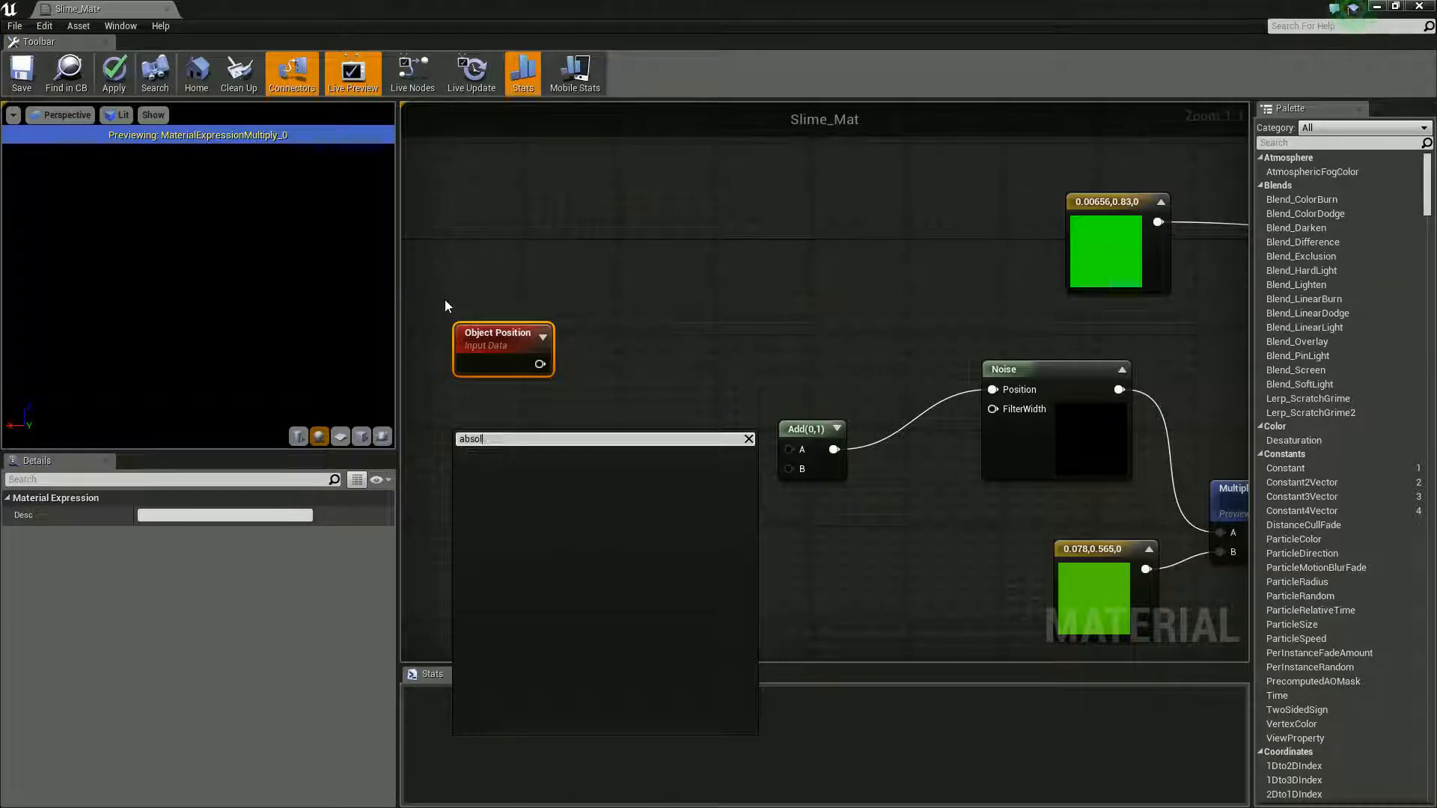
pyautogui.press('BackSpace')
pyautogui.press('BackSpace')
pyautogui.press('BackSpace')
pyautogui.write('world')
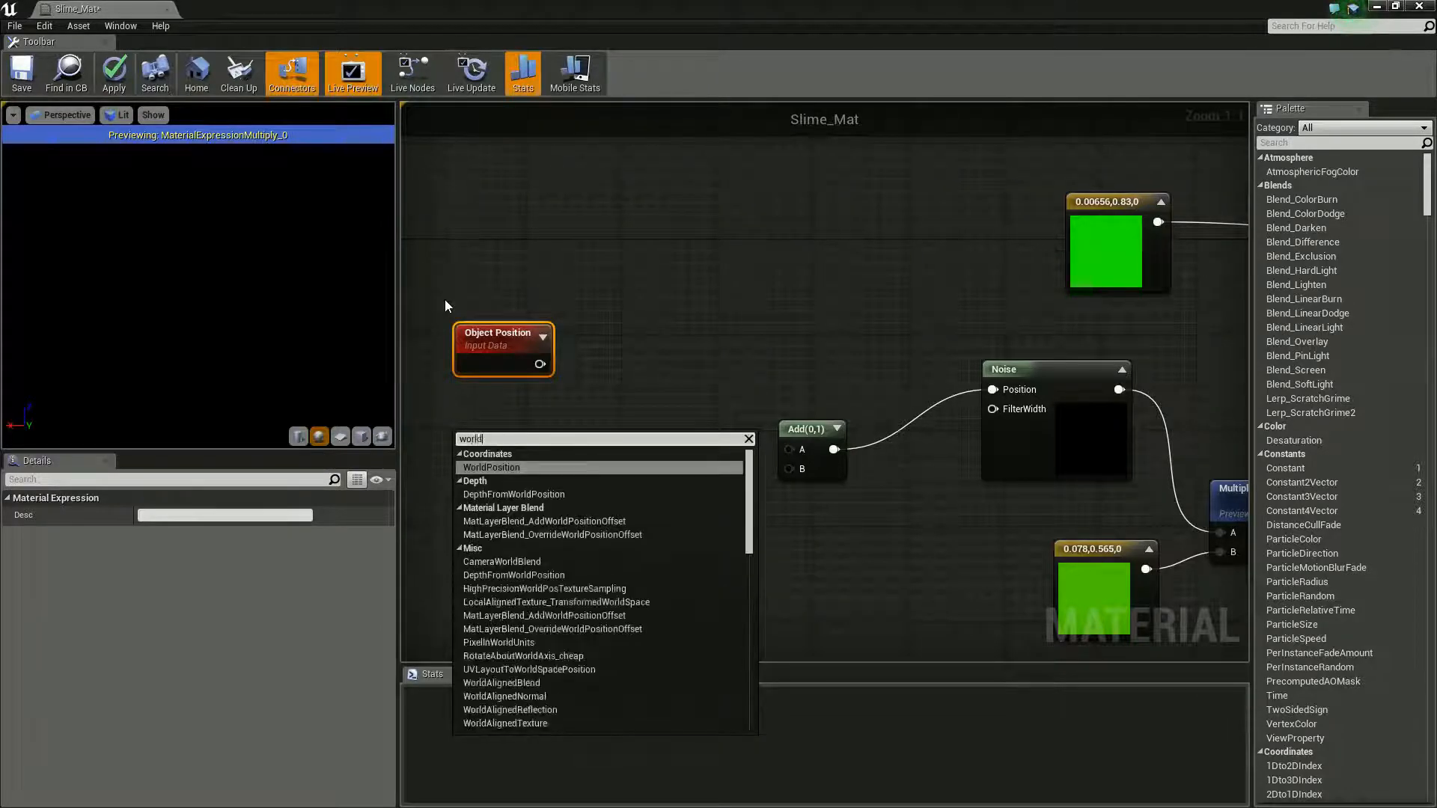
pyautogui.press('Return')
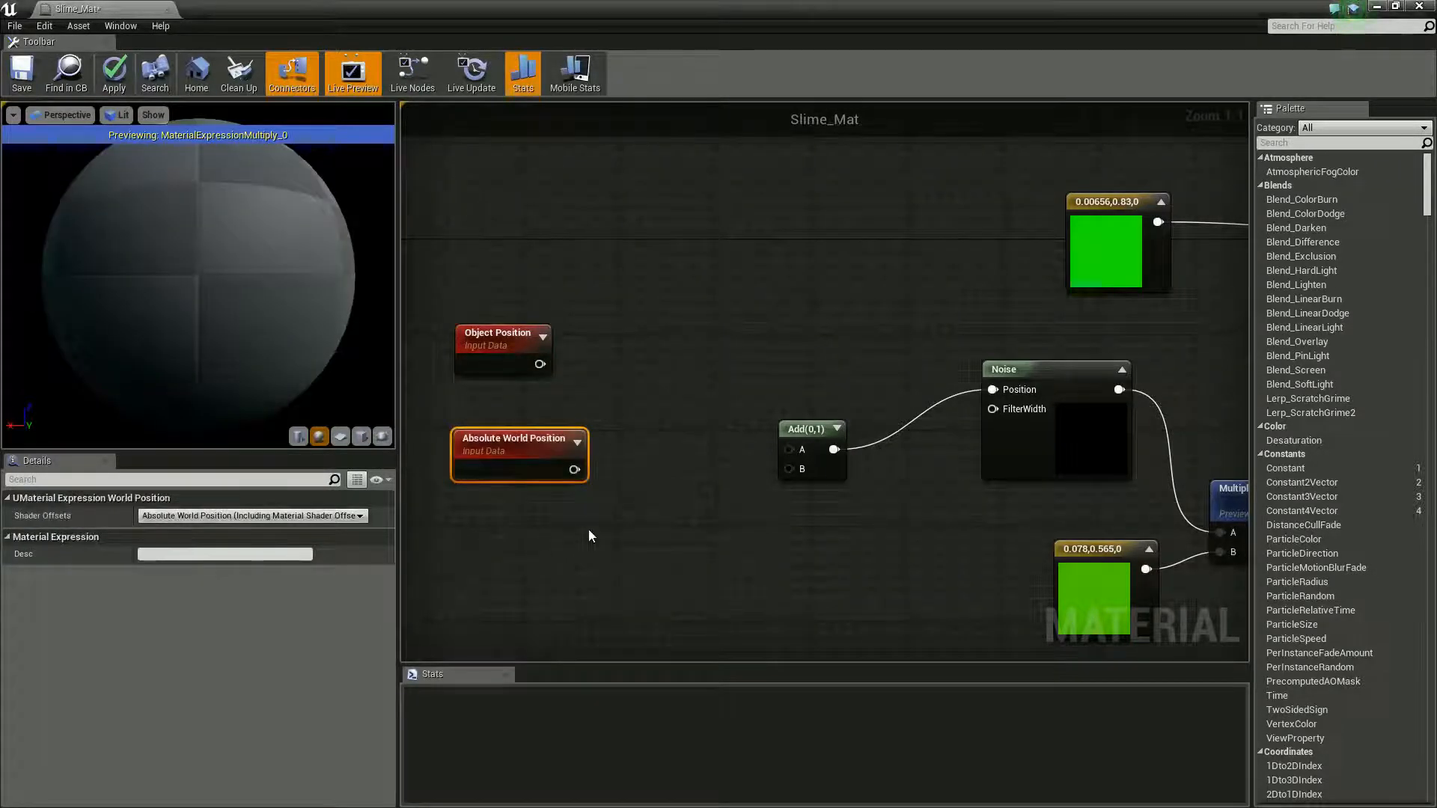
# Step: Add a Time node and place it beneath the Absolute World Position node
pyautogui.moveTo(589, 529); pyautogui.dragTo(615, 450, button='right')
pyautogui.rightClick(555, 491)
pyautogui.write('time')
pyautogui.press('Return')
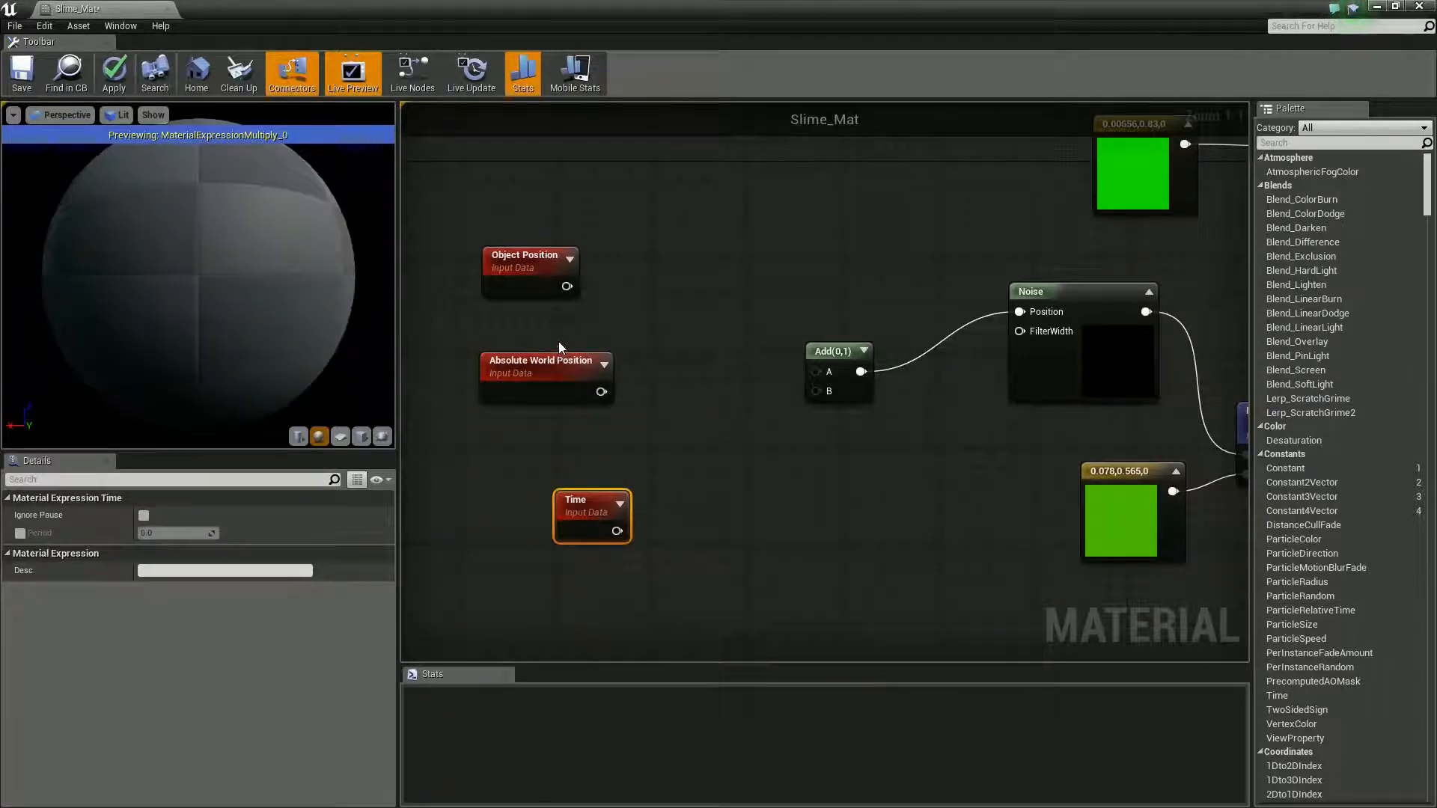
pyautogui.moveTo(609, 576); pyautogui.dragTo(595, 546, button='right')
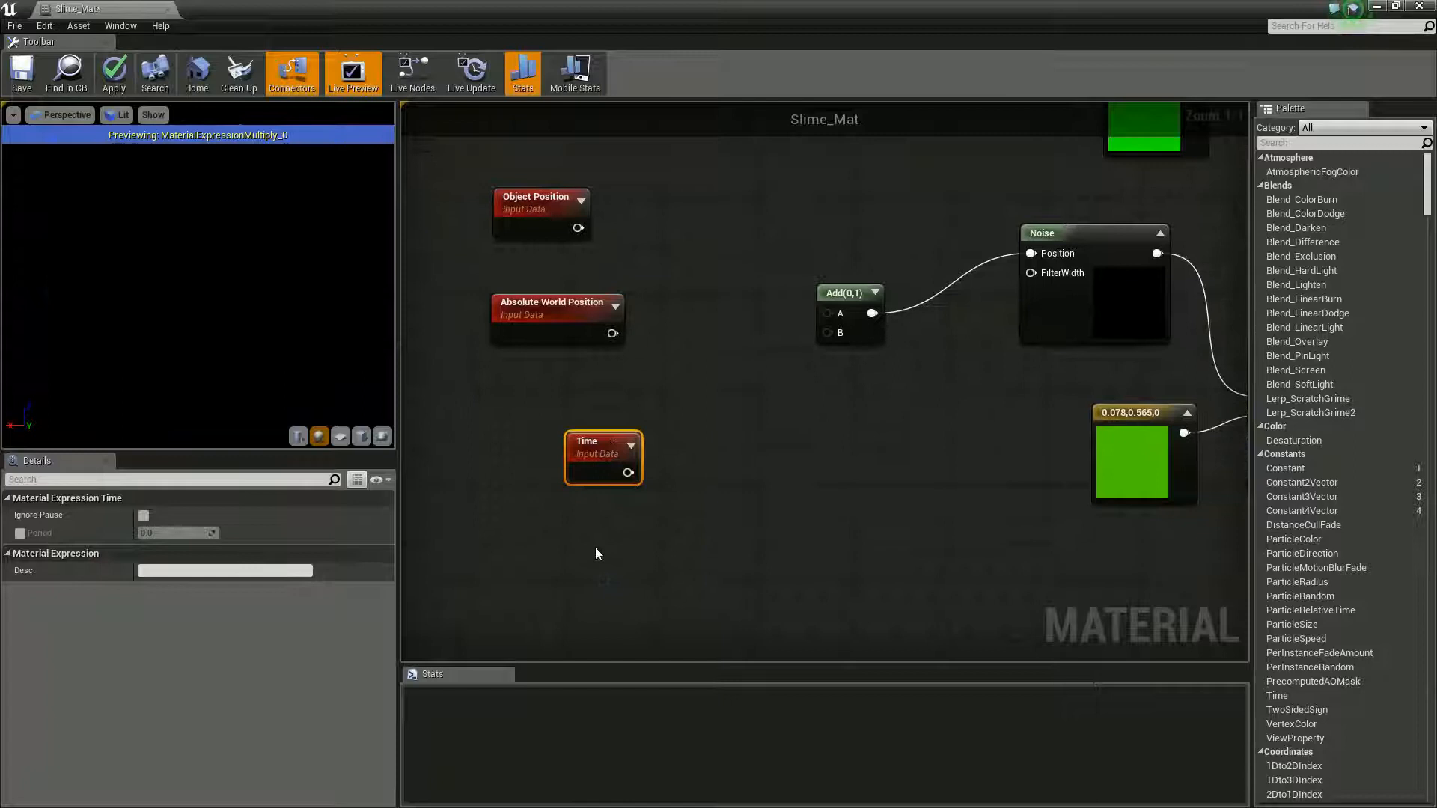
pyautogui.moveTo(581, 453); pyautogui.dragTo(554, 461)
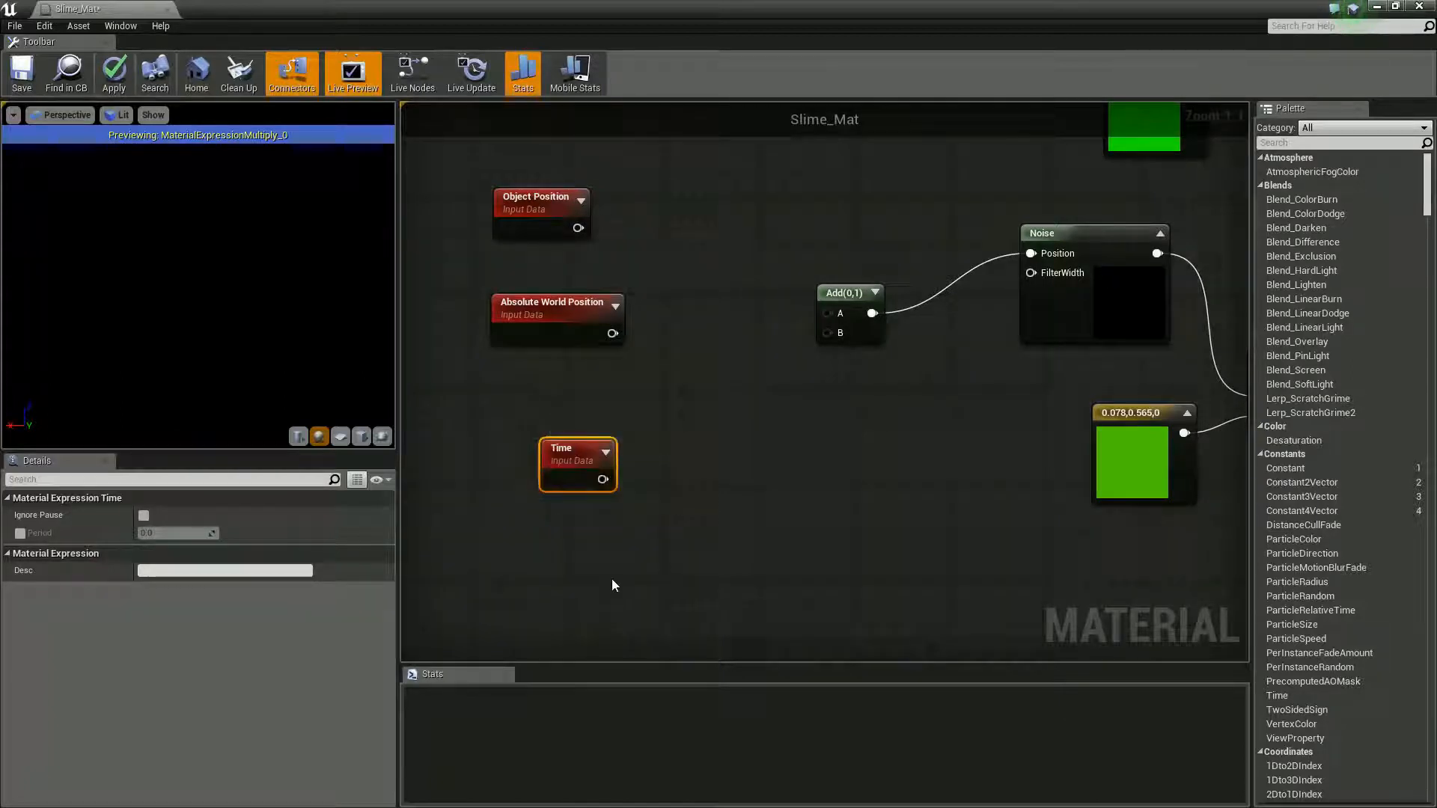
# Step: Add a Constant3Vector of 0.945, 0.945, 0.945 beneath Time, and move Absolute World Position closer under Object Position
pyautogui.press('3')
pyautogui.click(569, 587)
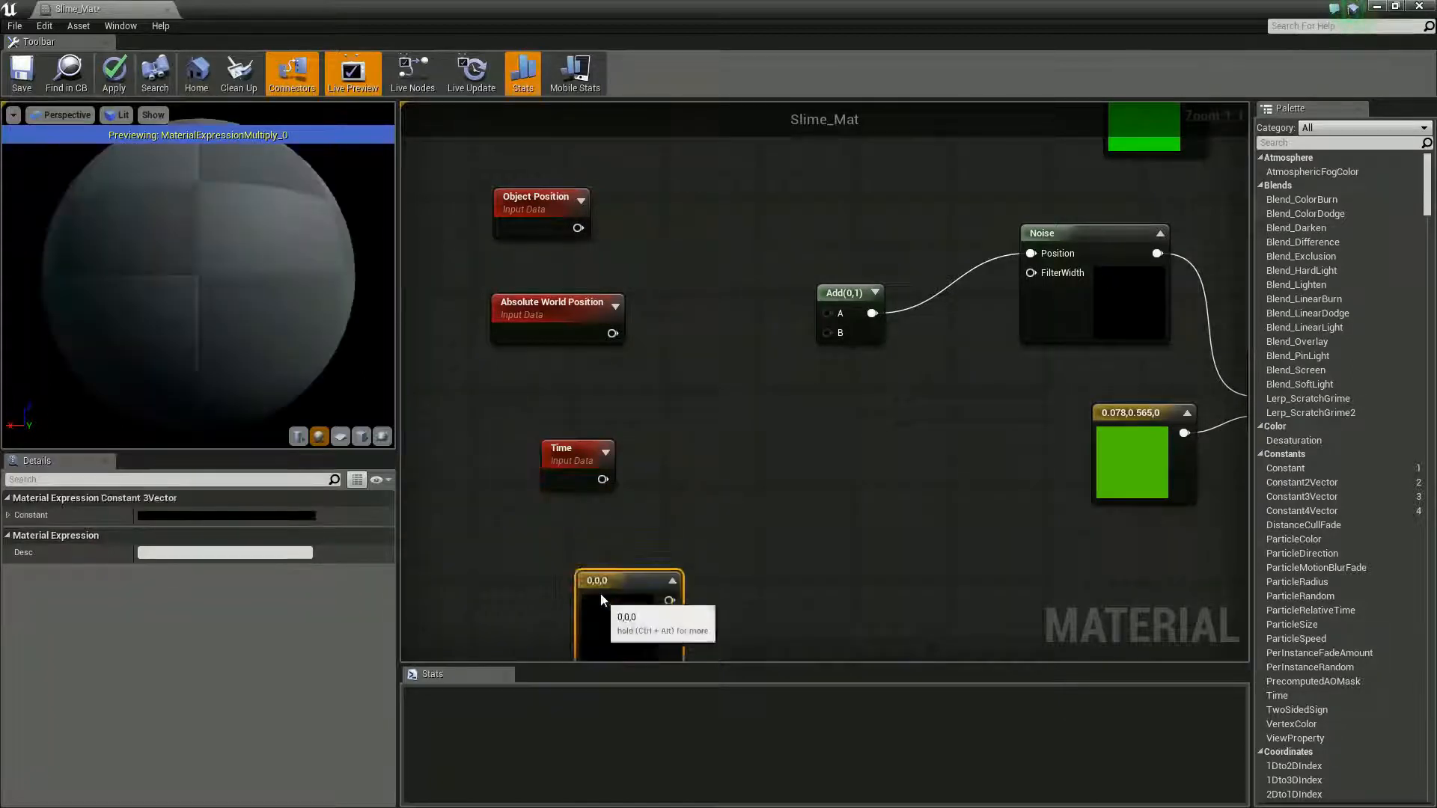
pyautogui.doubleClick(615, 593)
pyautogui.moveTo(843, 549); pyautogui.dragTo(843, 468)
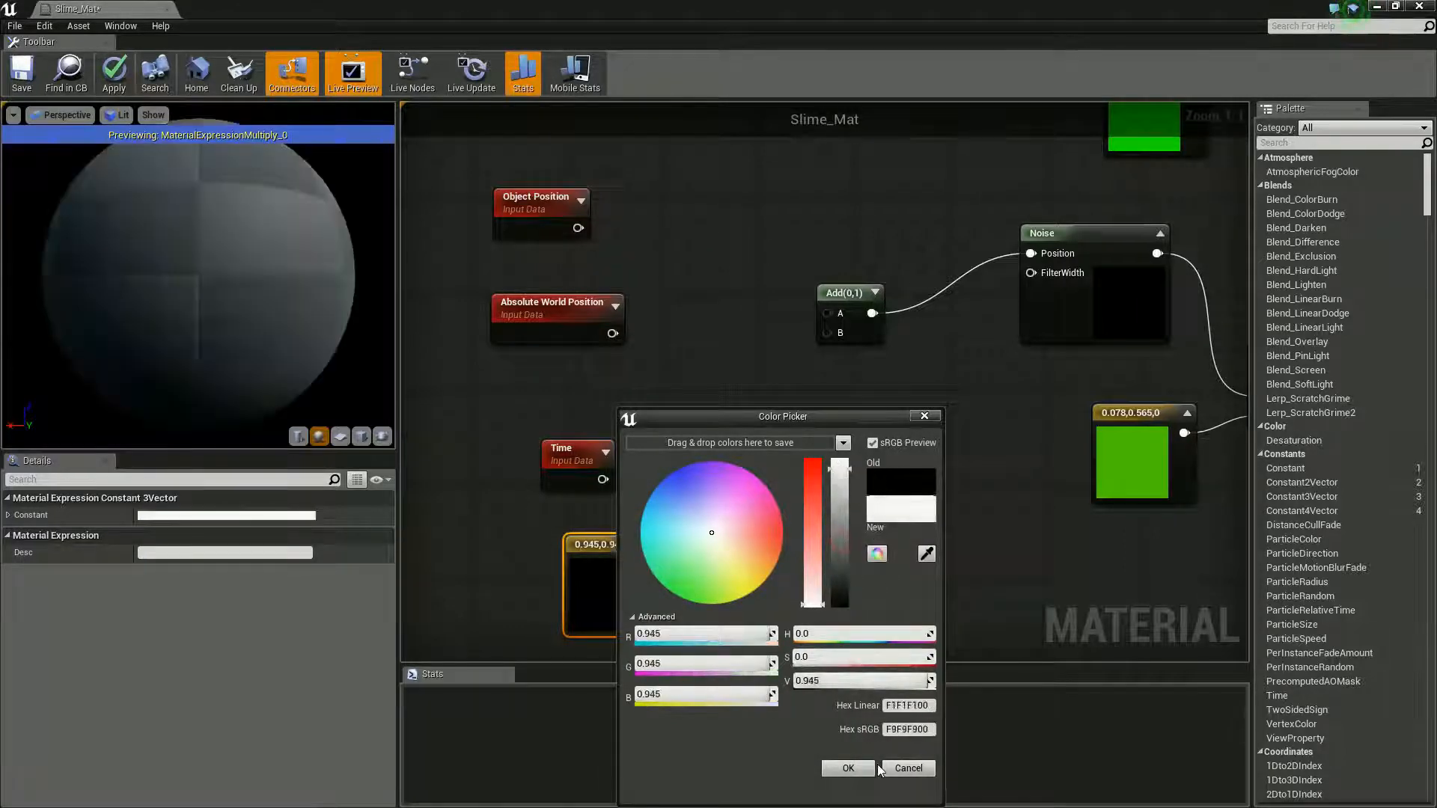
pyautogui.click(852, 766)
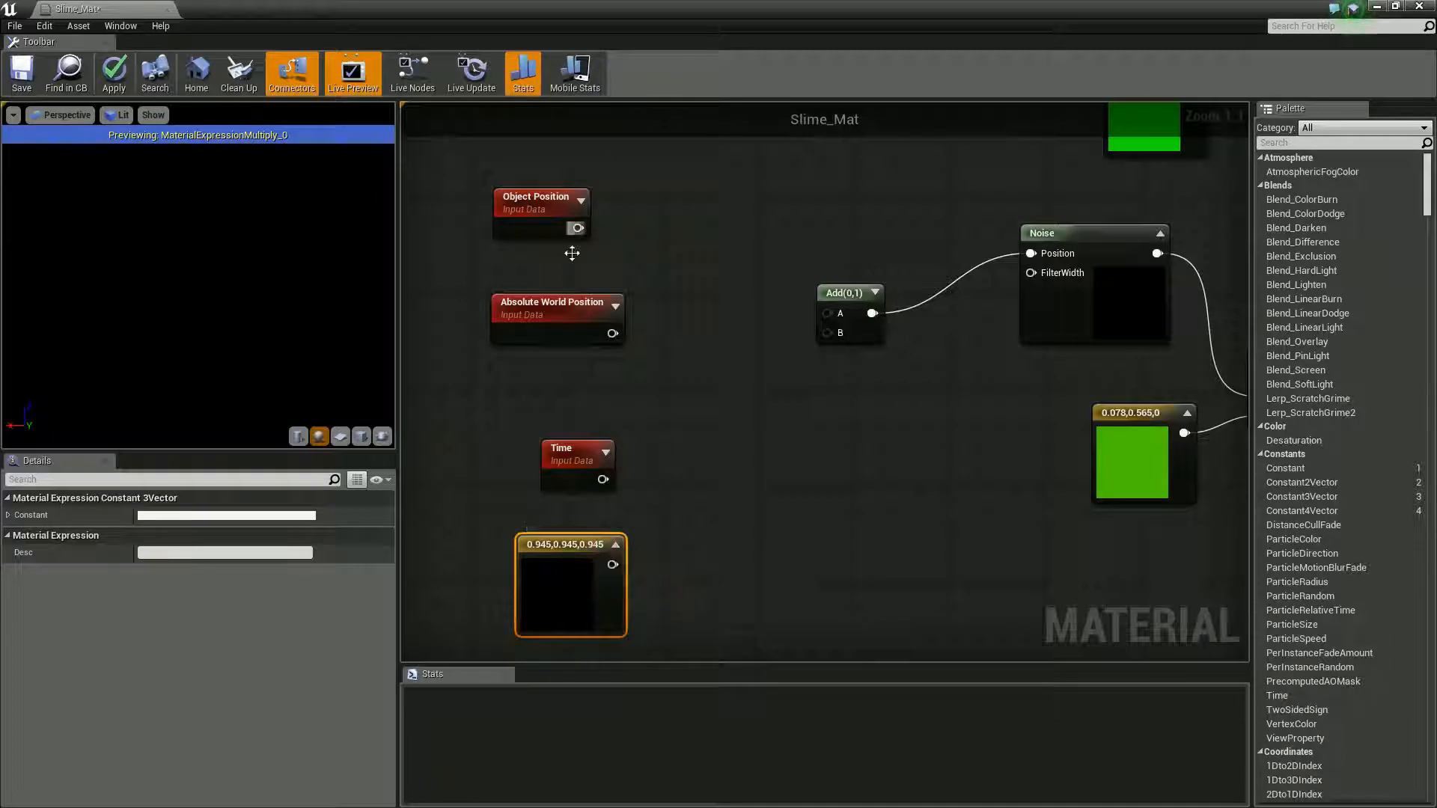
pyautogui.moveTo(556, 314); pyautogui.dragTo(523, 280)
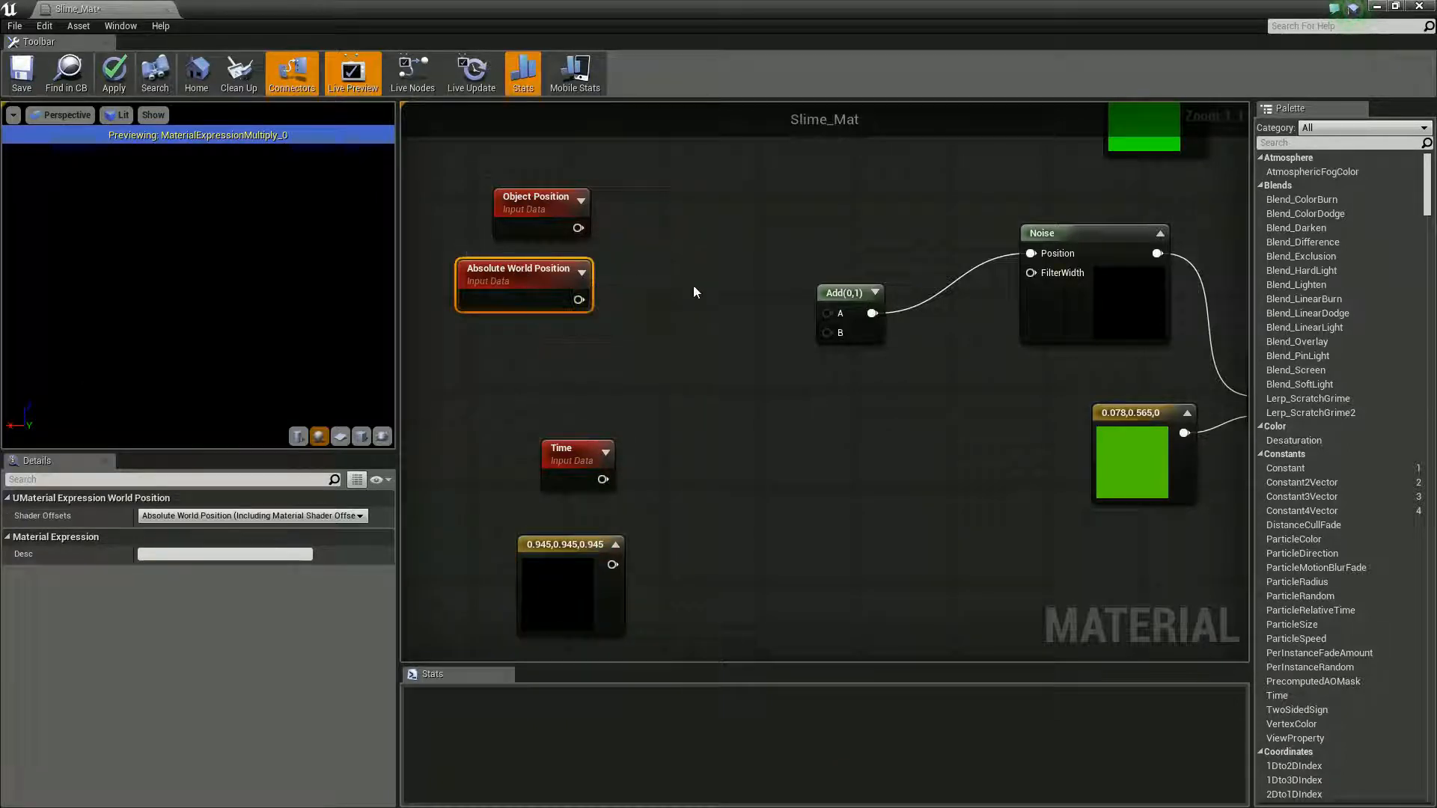
pyautogui.rightClick(640, 257)
pyautogui.write('divide')
pyautogui.press('Return')
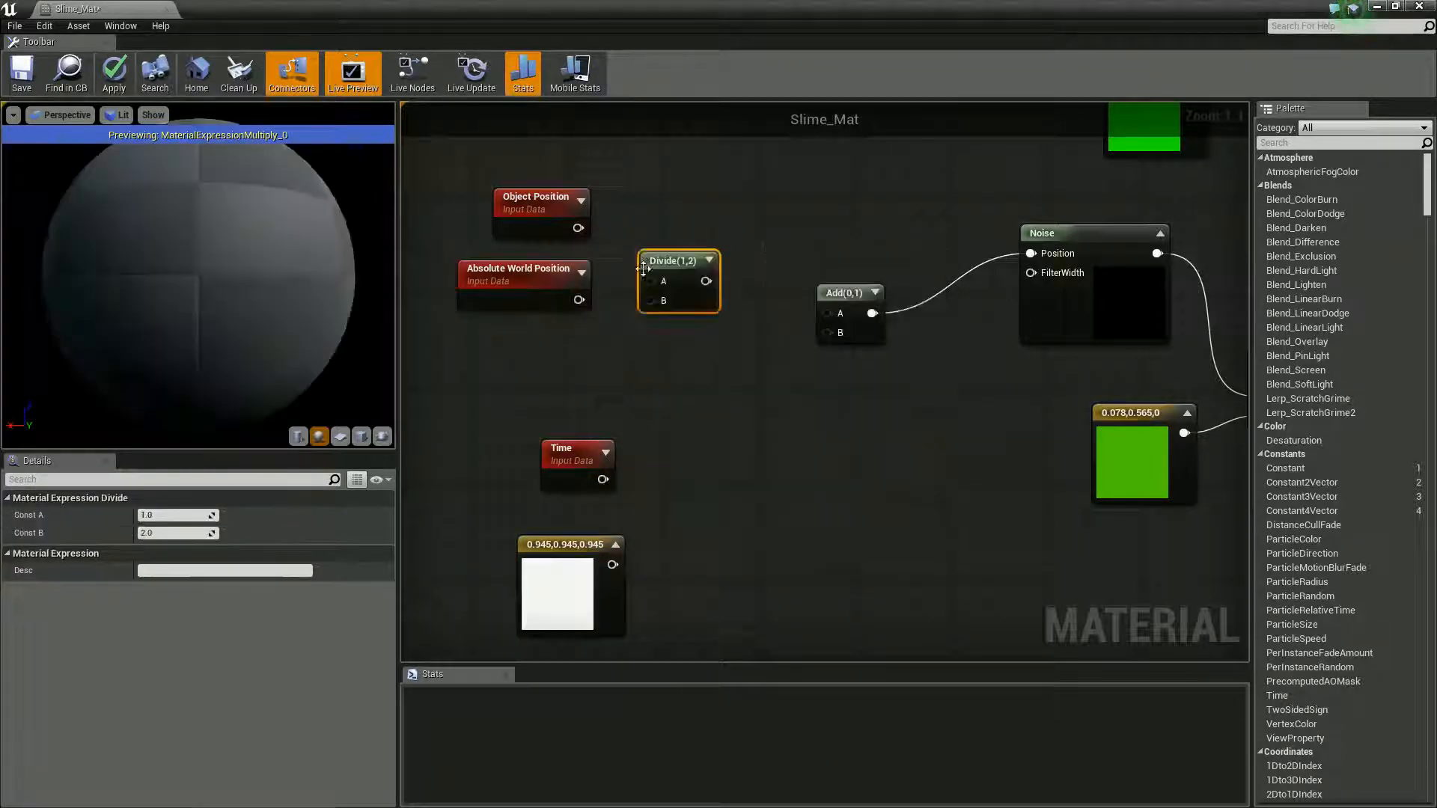
pyautogui.press('Delete')
# Step: Add a Subtract node taking Object Position in A and Absolute World Position in B, and feed its output into Add's A
pyautogui.rightClick(663, 268)
pyautogui.write('sub')
pyautogui.press('Return')
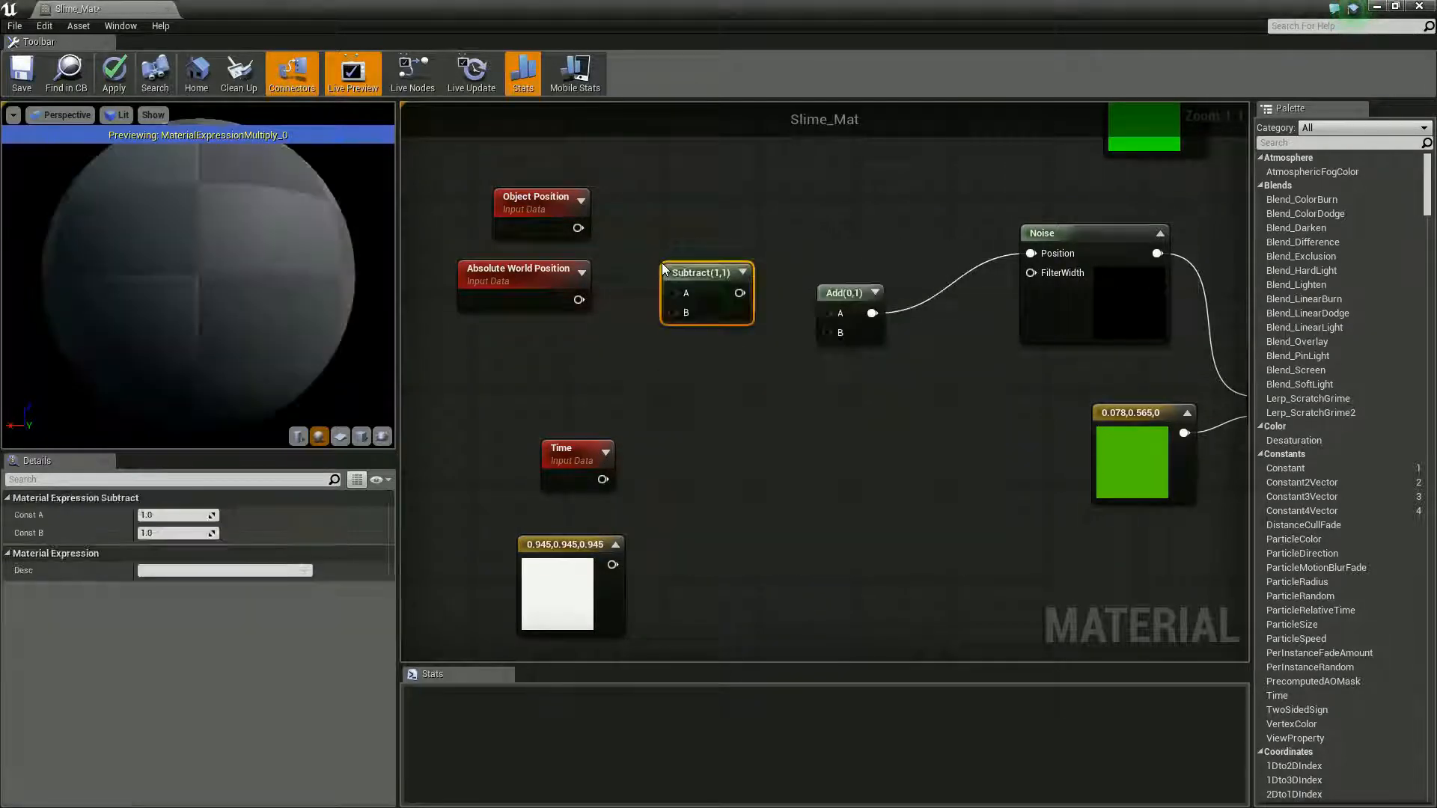
pyautogui.moveTo(685, 283); pyautogui.dragTo(824, 313)
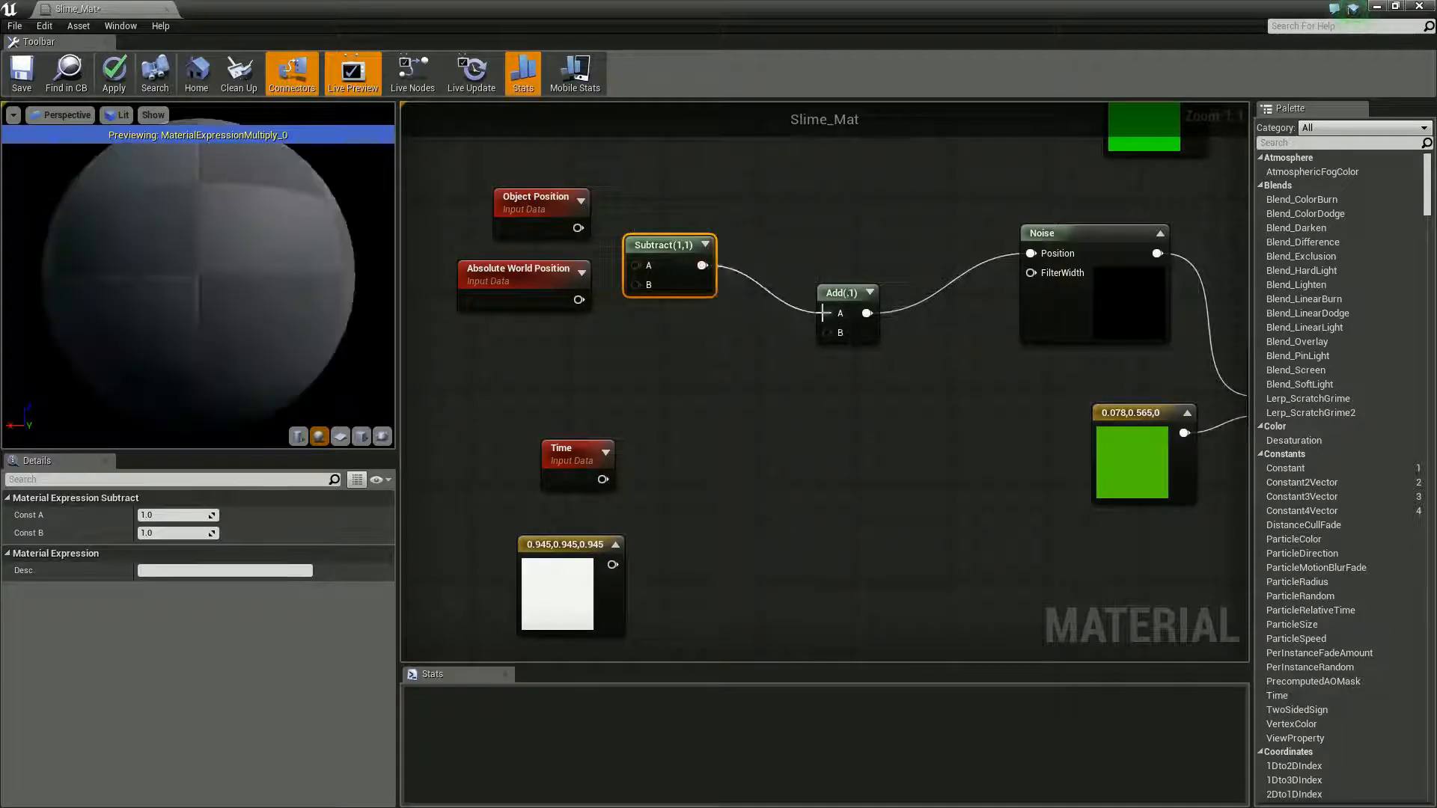
pyautogui.moveTo(637, 285); pyautogui.dragTo(579, 300)
pyautogui.moveTo(635, 265); pyautogui.dragTo(579, 230)
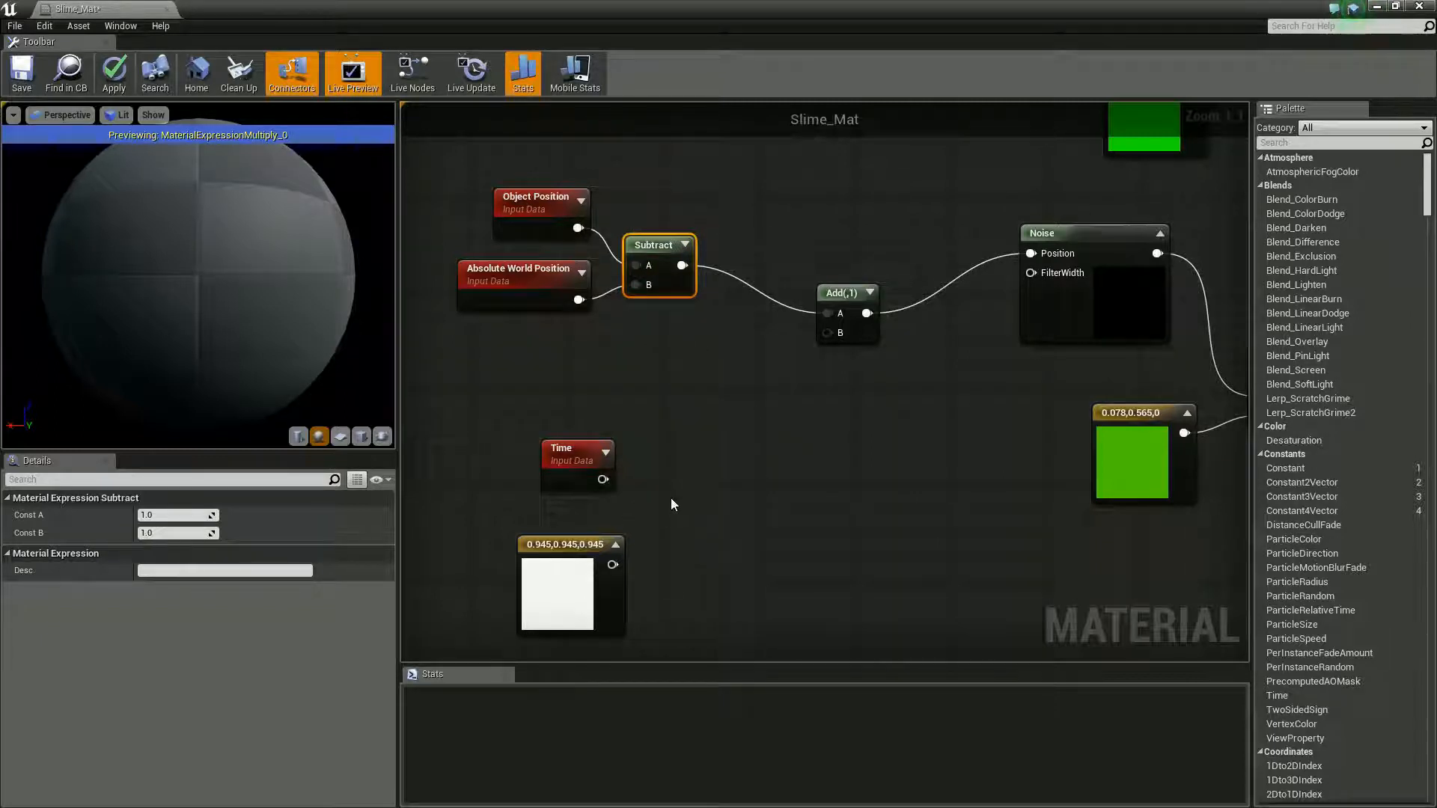
# Step: Multiply Time by the near-white constant and pass the product through a second Multiply node into Add's B input
pyautogui.click(648, 488)
pyautogui.moveTo(613, 564); pyautogui.dragTo(602, 479)
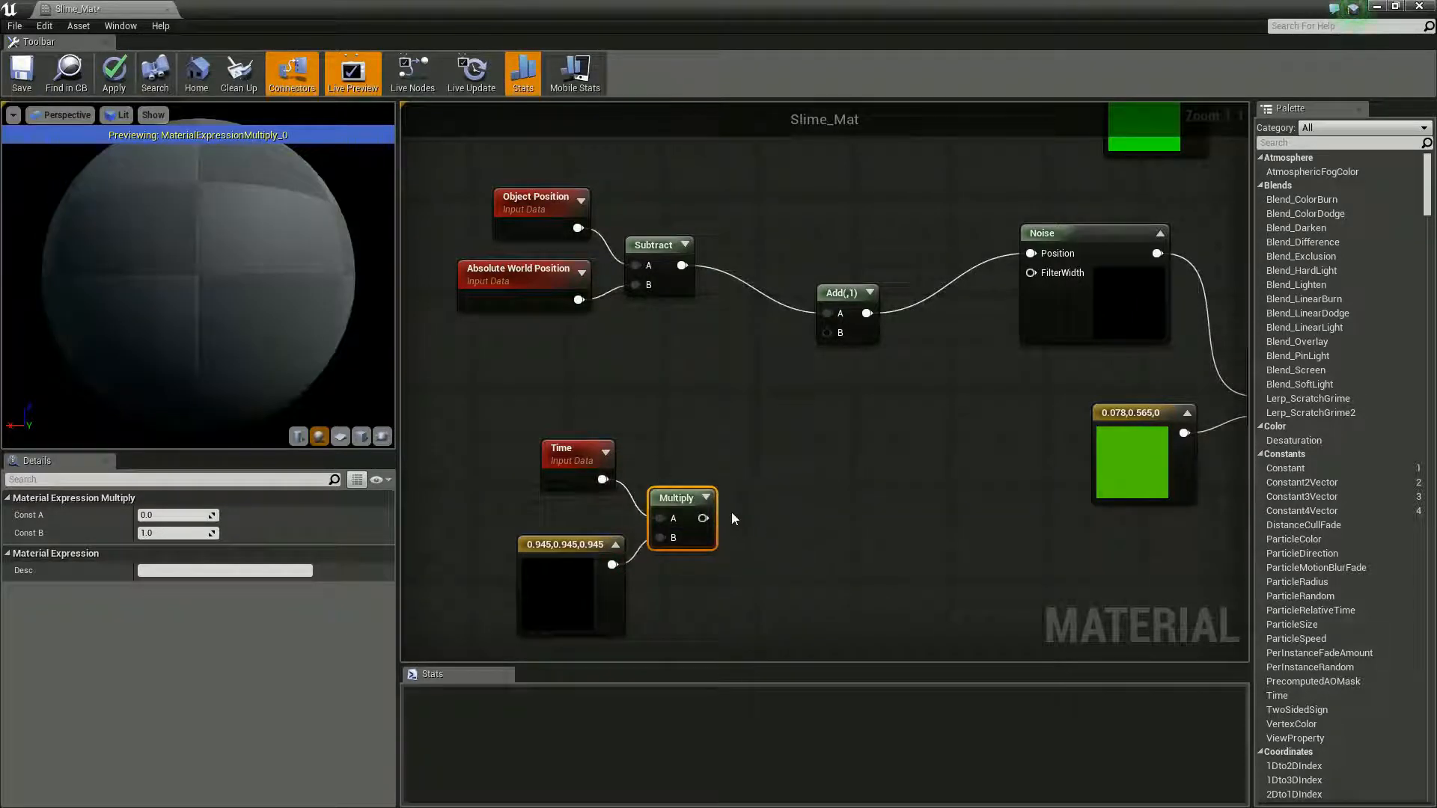
pyautogui.click(765, 499)
pyautogui.moveTo(708, 519); pyautogui.dragTo(829, 334)
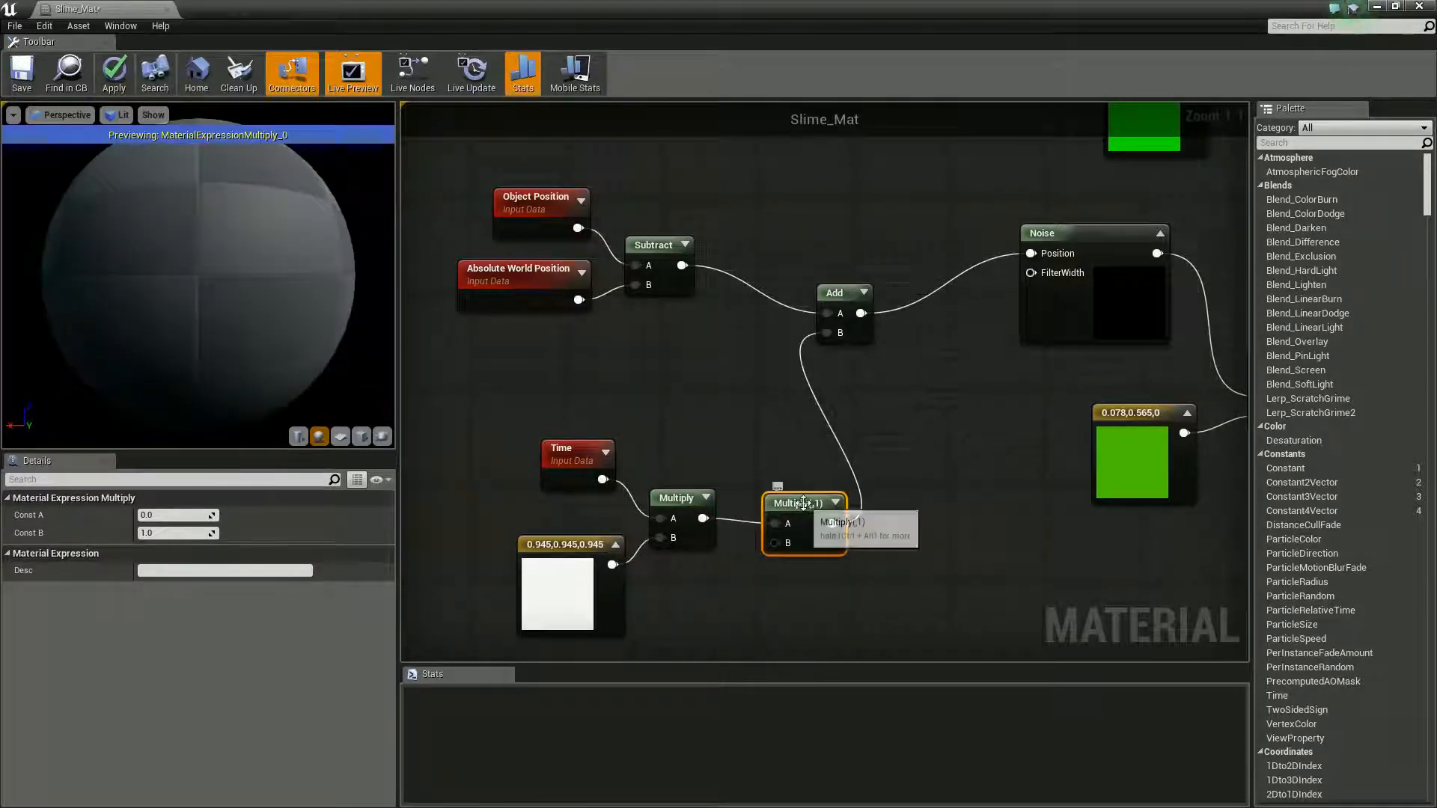
# Step: Set Const B of the second Multiply node in the Time chain to 3
pyautogui.click(176, 533)
pyautogui.write('3')
pyautogui.click(730, 447)
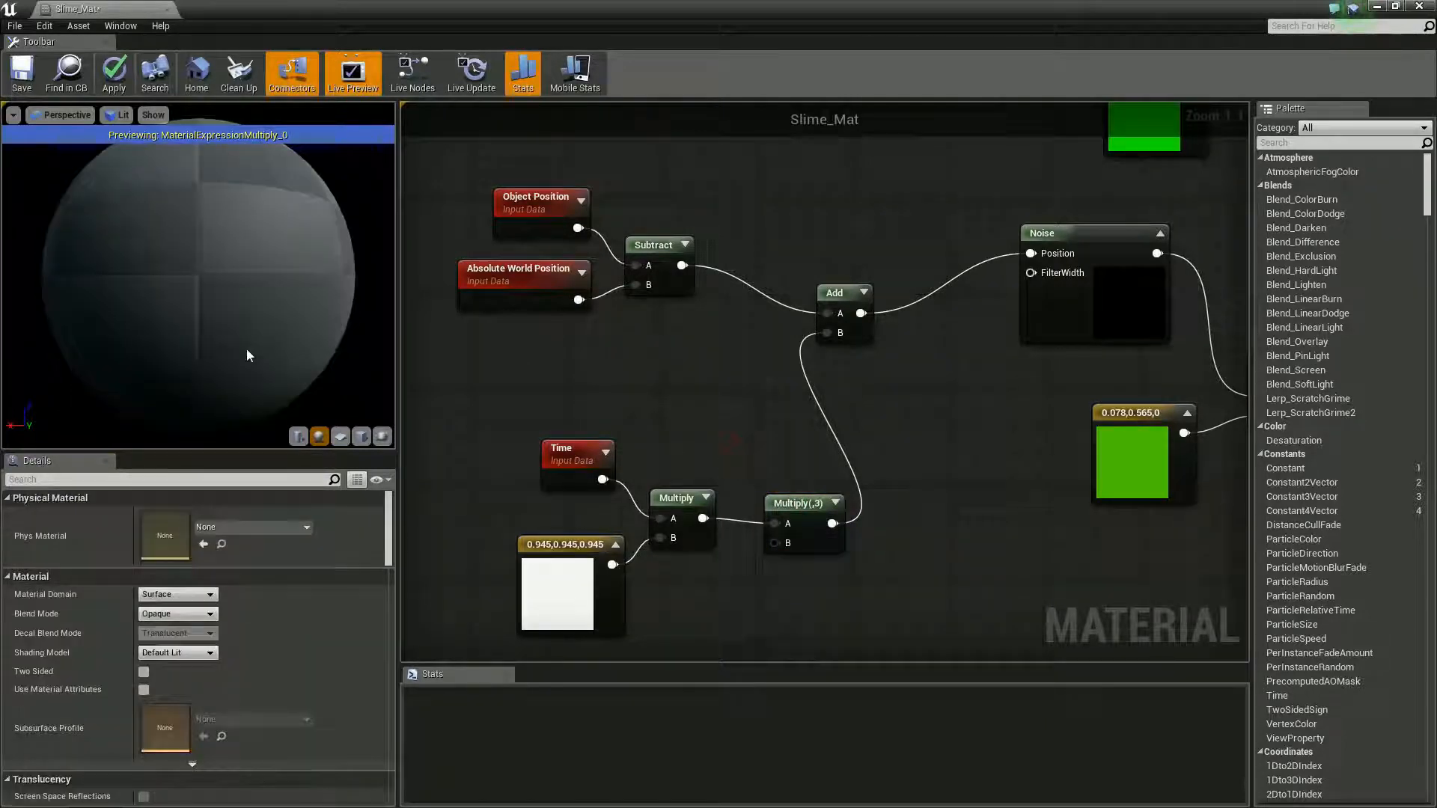
# Step: Move the previewed Multiply node up beside the Noise node
pyautogui.moveTo(947, 530); pyautogui.dragTo(751, 561, button='right')
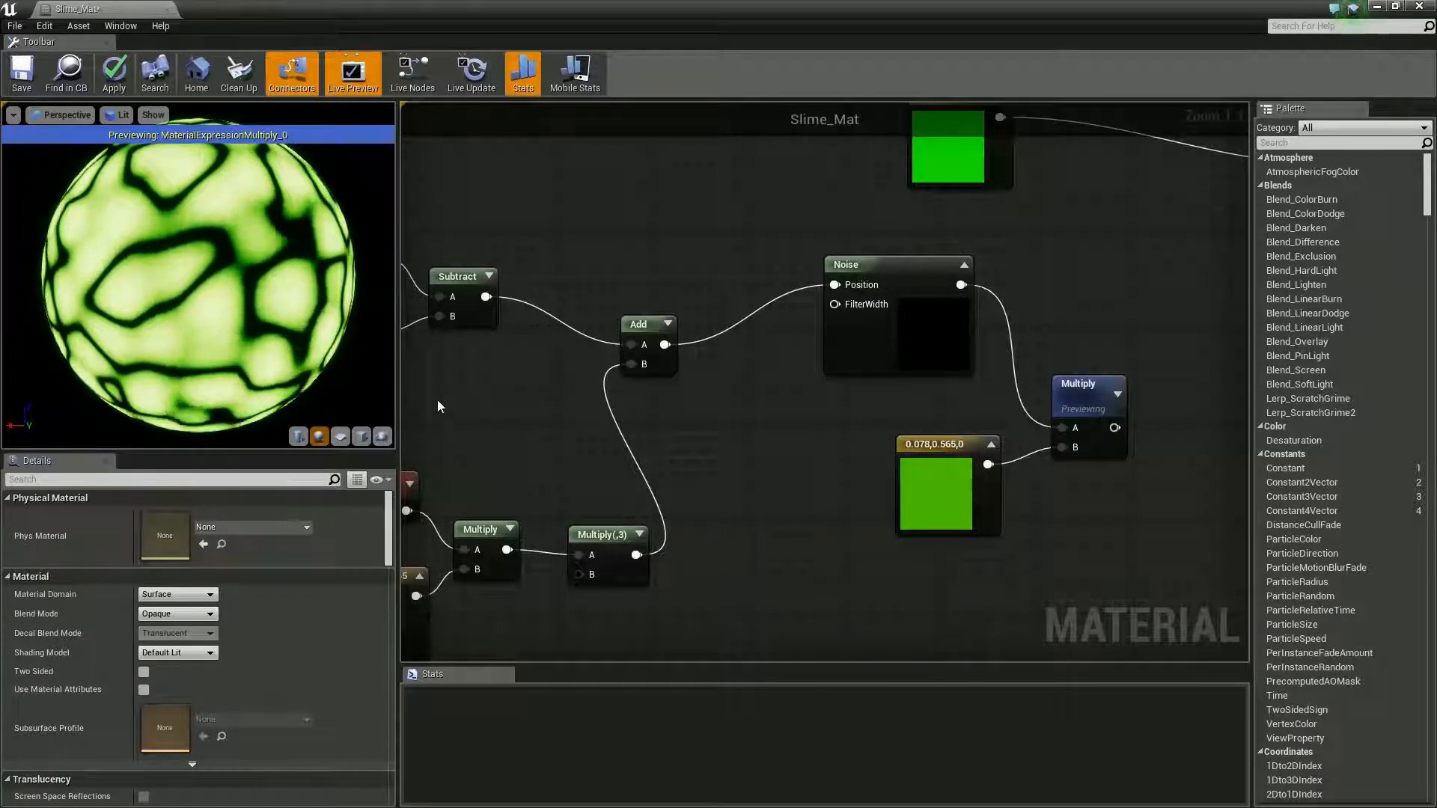
pyautogui.moveTo(804, 561); pyautogui.dragTo(615, 588, button='right')
pyautogui.moveTo(837, 594)
pyautogui.mouseDown(button='right')
pyautogui.moveTo(595, 530)
pyautogui.moveTo(822, 588)
pyautogui.mouseUp(button='right')
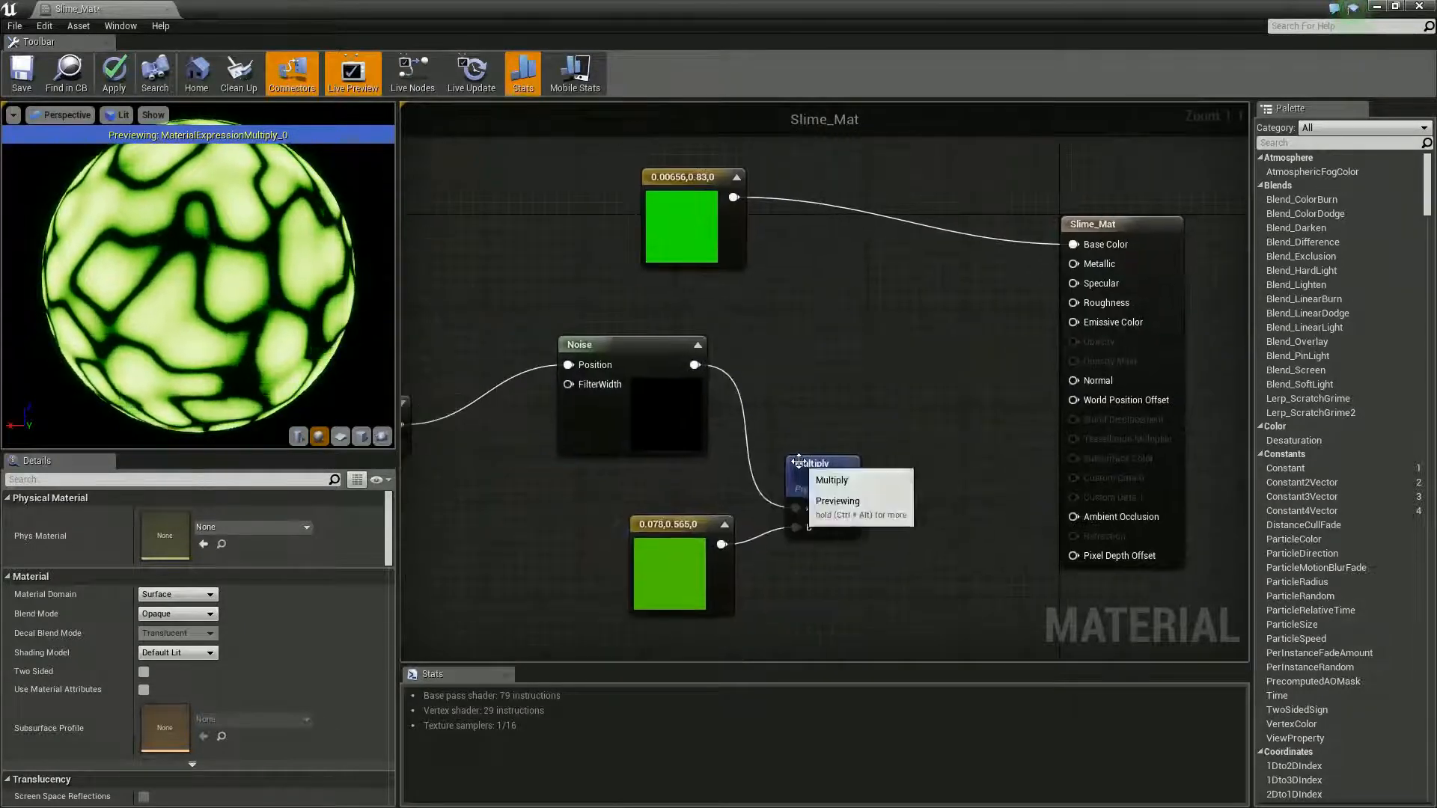
pyautogui.moveTo(803, 471); pyautogui.dragTo(777, 397)
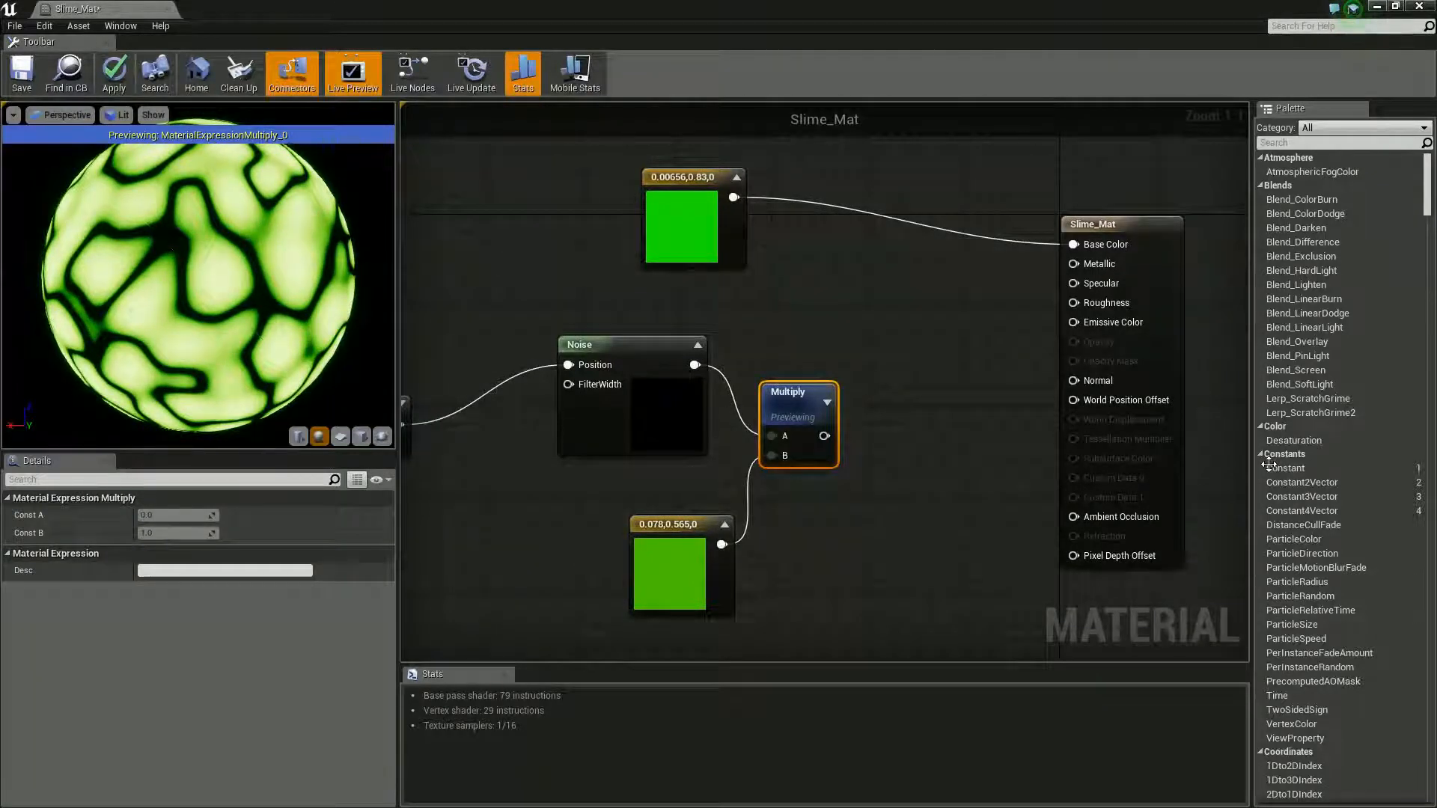
# Step: Set the material's D3D11 Tessellation Mode to Flat Tessellation
pyautogui.moveTo(971, 458); pyautogui.dragTo(918, 438, button='right')
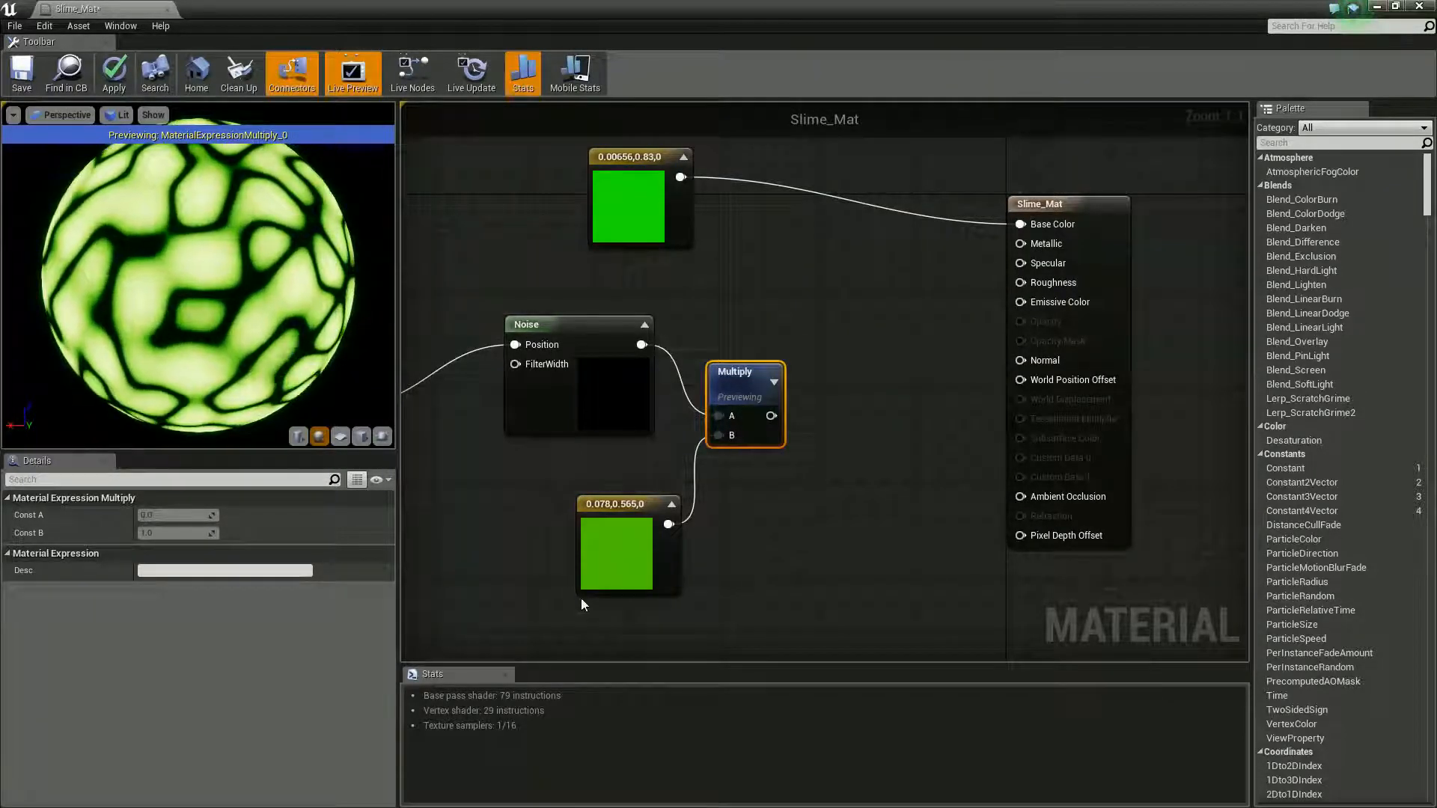
pyautogui.click(771, 594)
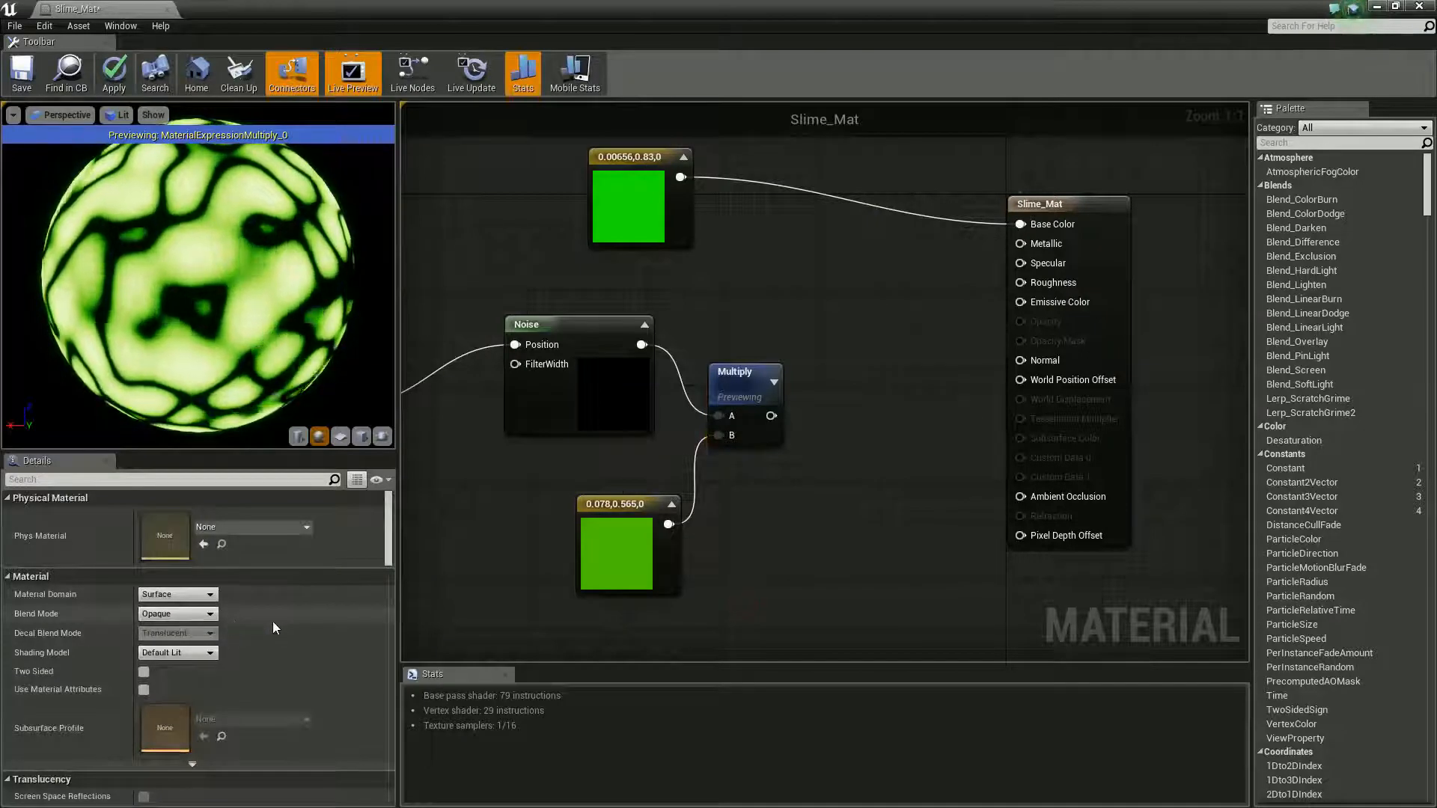
pyautogui.scroll(-15, 273, 622)
pyautogui.scroll(-12, 290, 653)
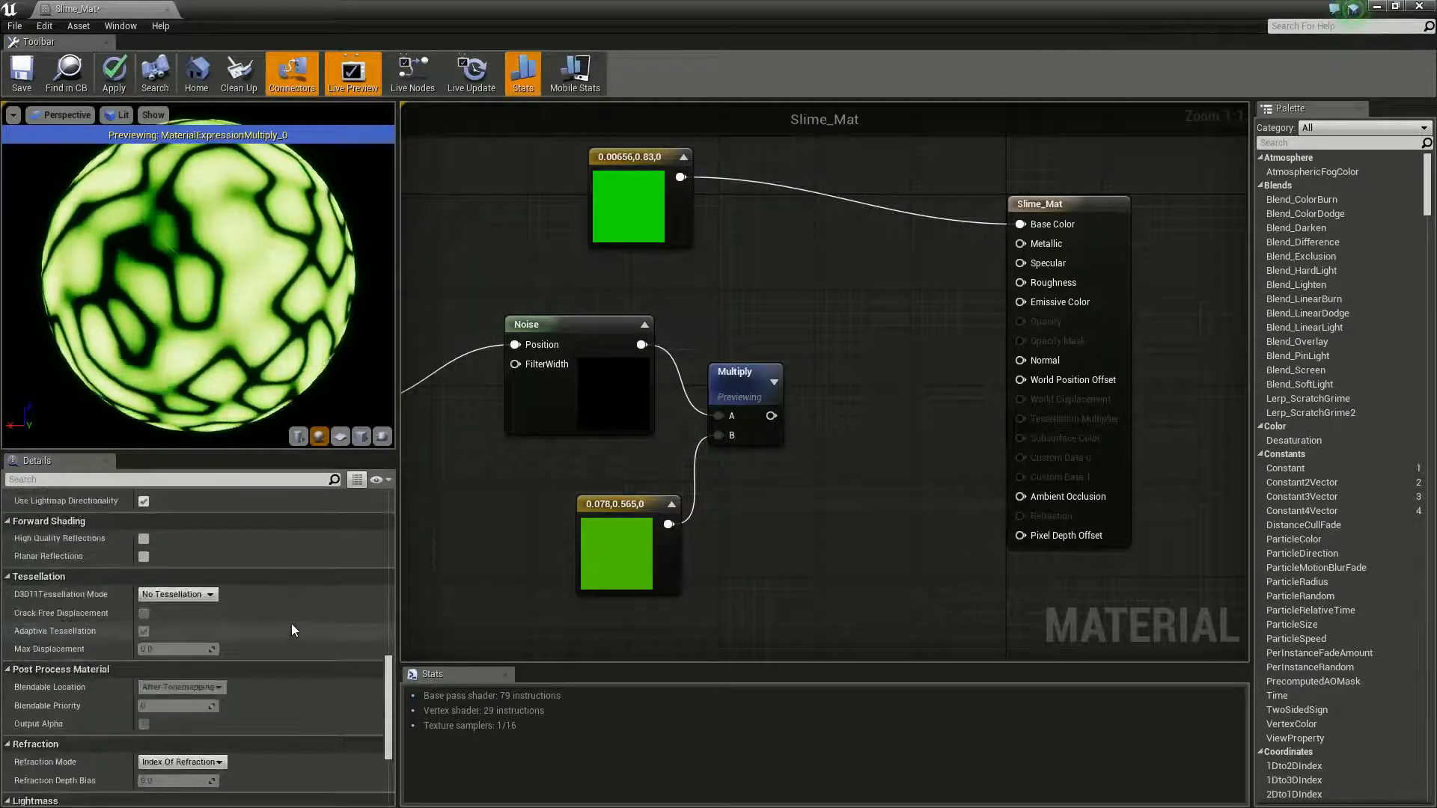
pyautogui.click(209, 596)
pyautogui.click(167, 617)
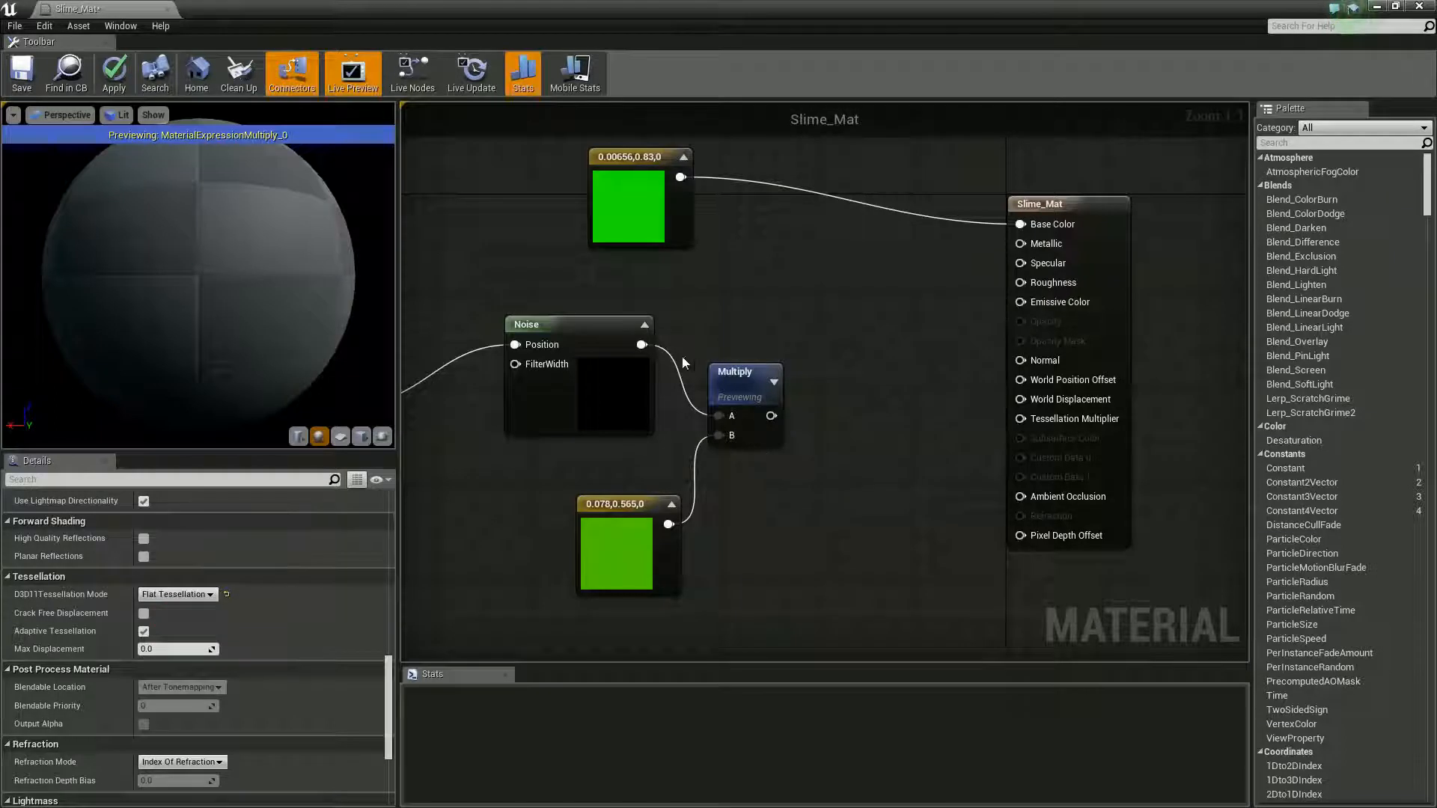
# Step: Connect the Multiply node fed by Noise to the material's Normal input, stop previewing it, and position it lower beside the green constant
pyautogui.moveTo(741, 380); pyautogui.dragTo(776, 407)
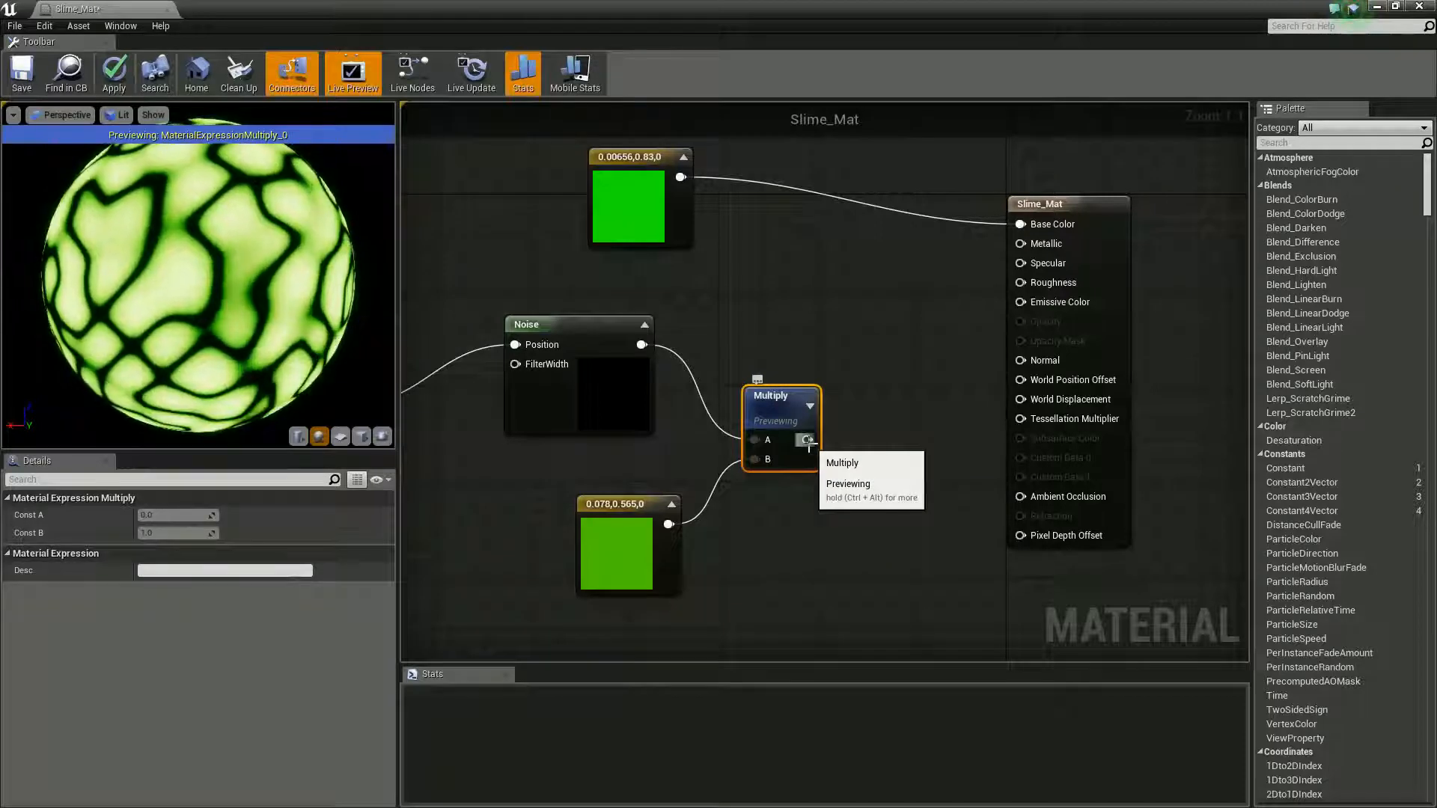
pyautogui.moveTo(807, 440); pyautogui.dragTo(890, 378)
pyautogui.moveTo(1029, 361); pyautogui.dragTo(1030, 361)
pyautogui.rightClick(788, 420)
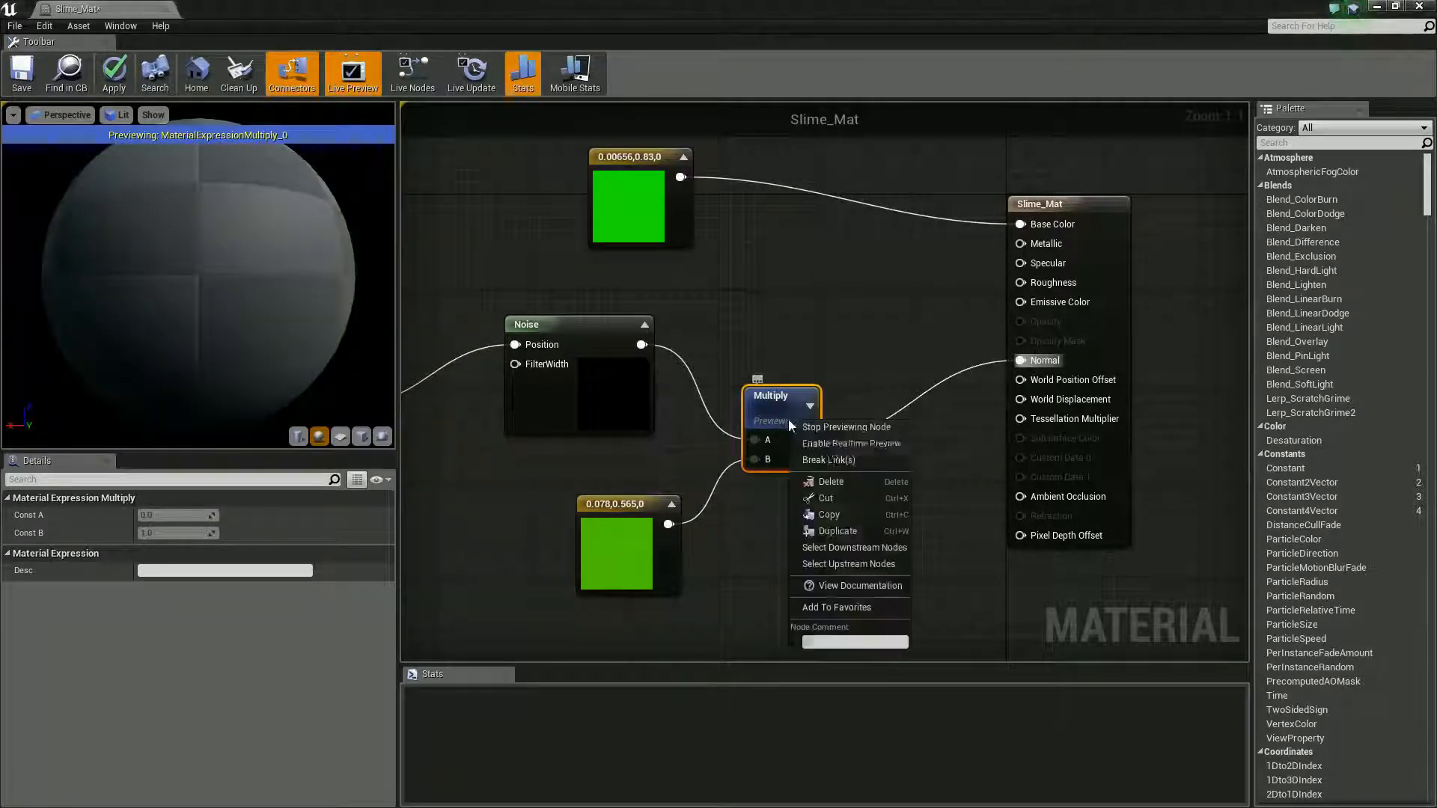
pyautogui.click(833, 425)
pyautogui.moveTo(768, 402); pyautogui.dragTo(767, 457)
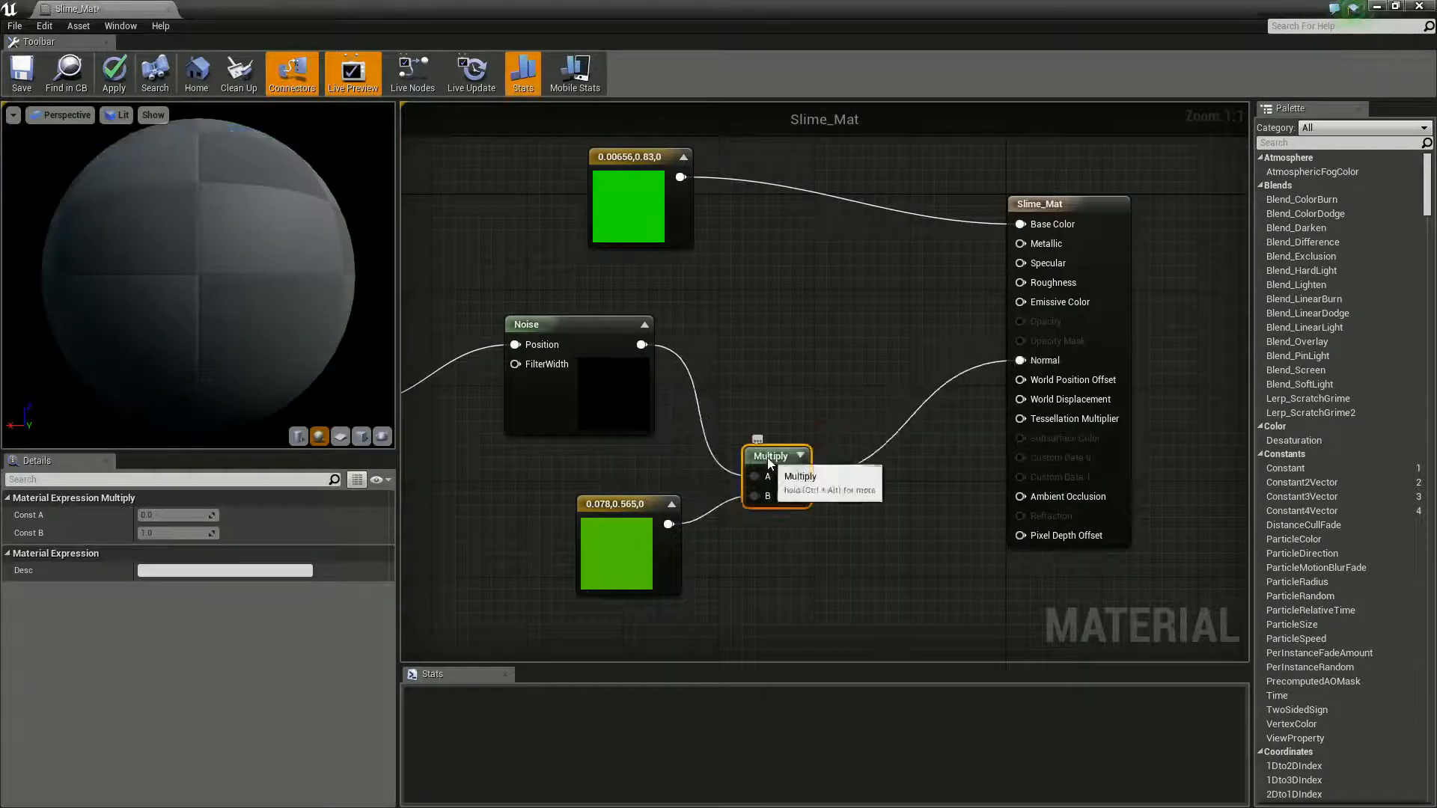
# Step: Add a OneMinus node after the Noise output and connect it to the material's World Displacement input
pyautogui.moveTo(642, 345); pyautogui.dragTo(717, 358)
pyautogui.write('onem')
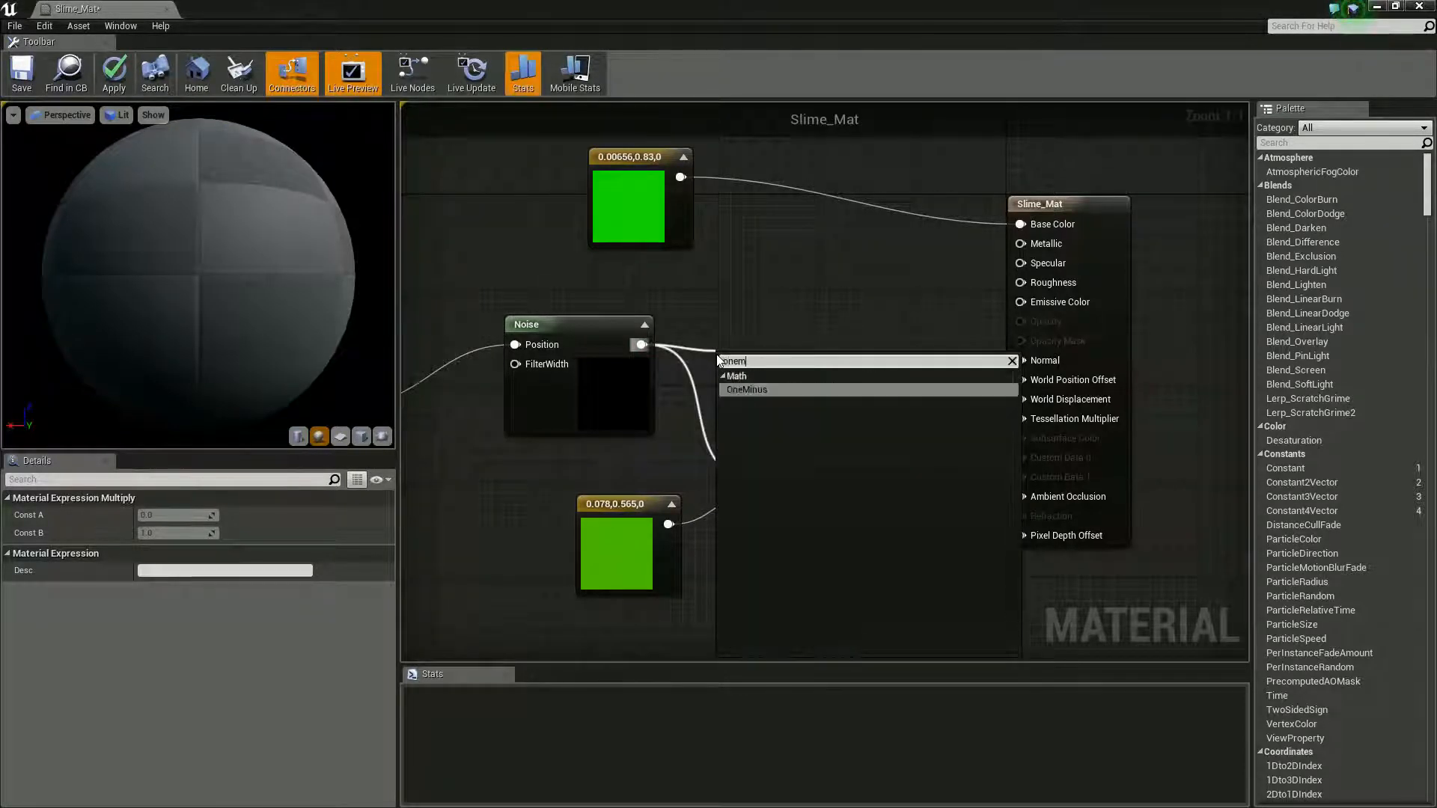
pyautogui.press('Return')
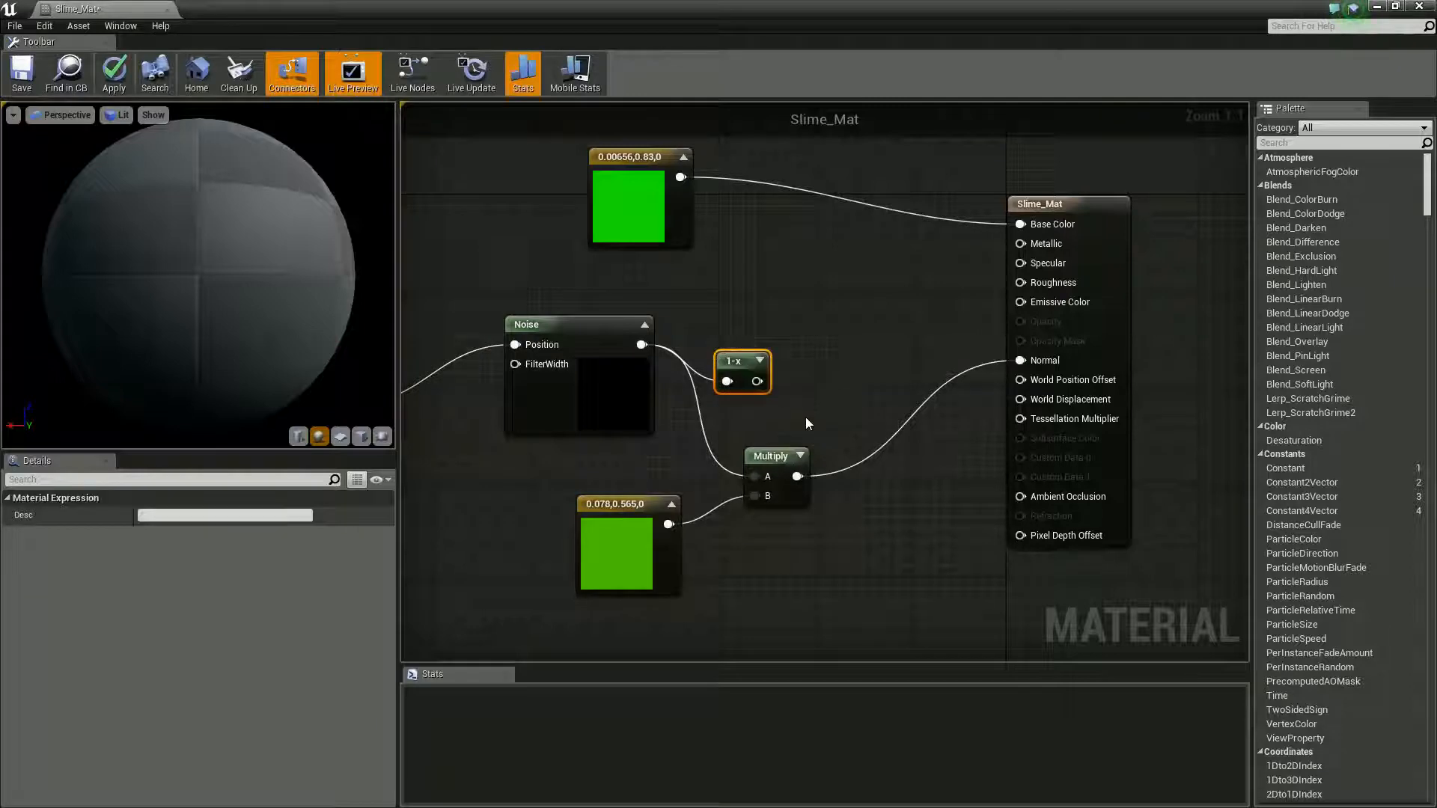
pyautogui.moveTo(756, 381); pyautogui.dragTo(1021, 399)
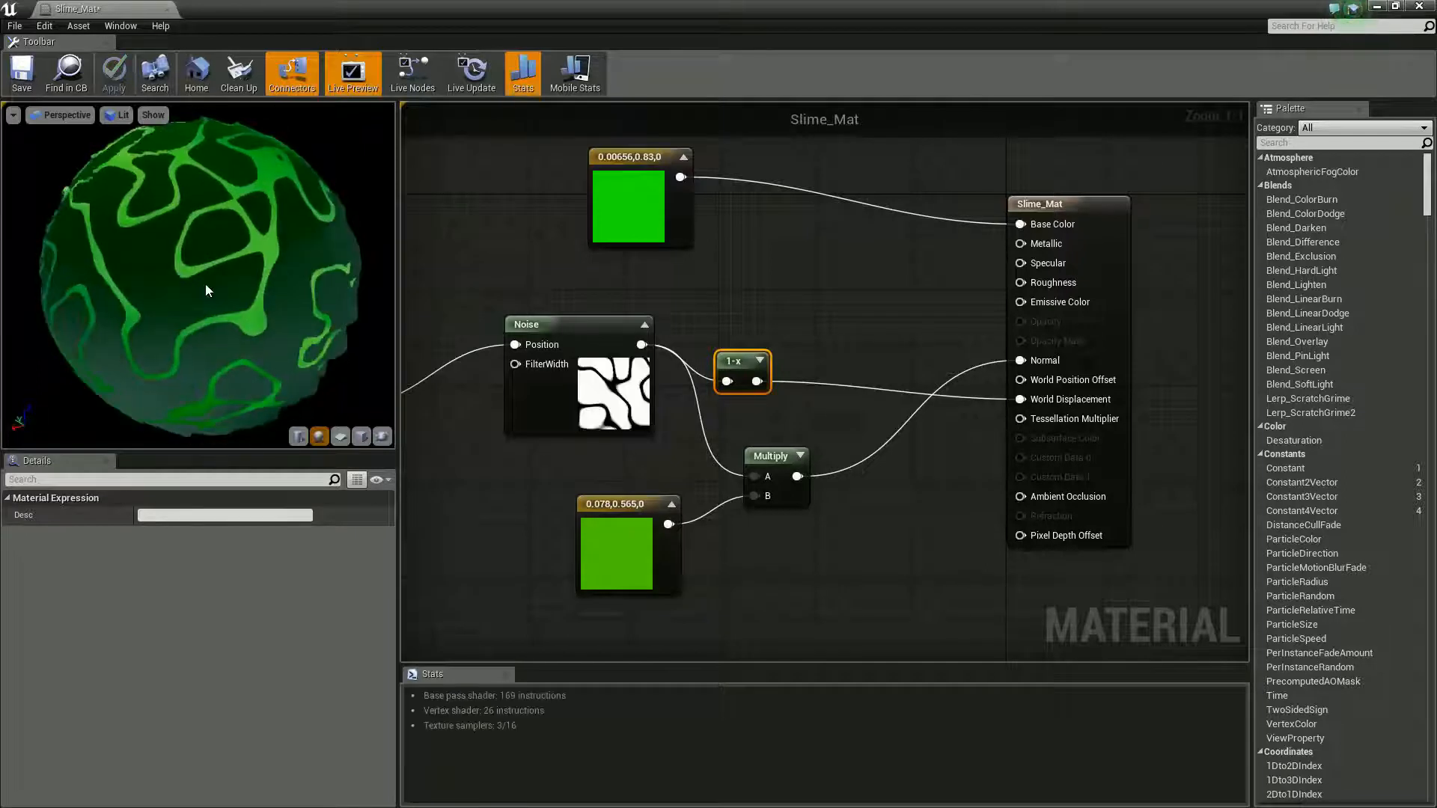
pyautogui.moveTo(255, 347); pyautogui.dragTo(192, 323)
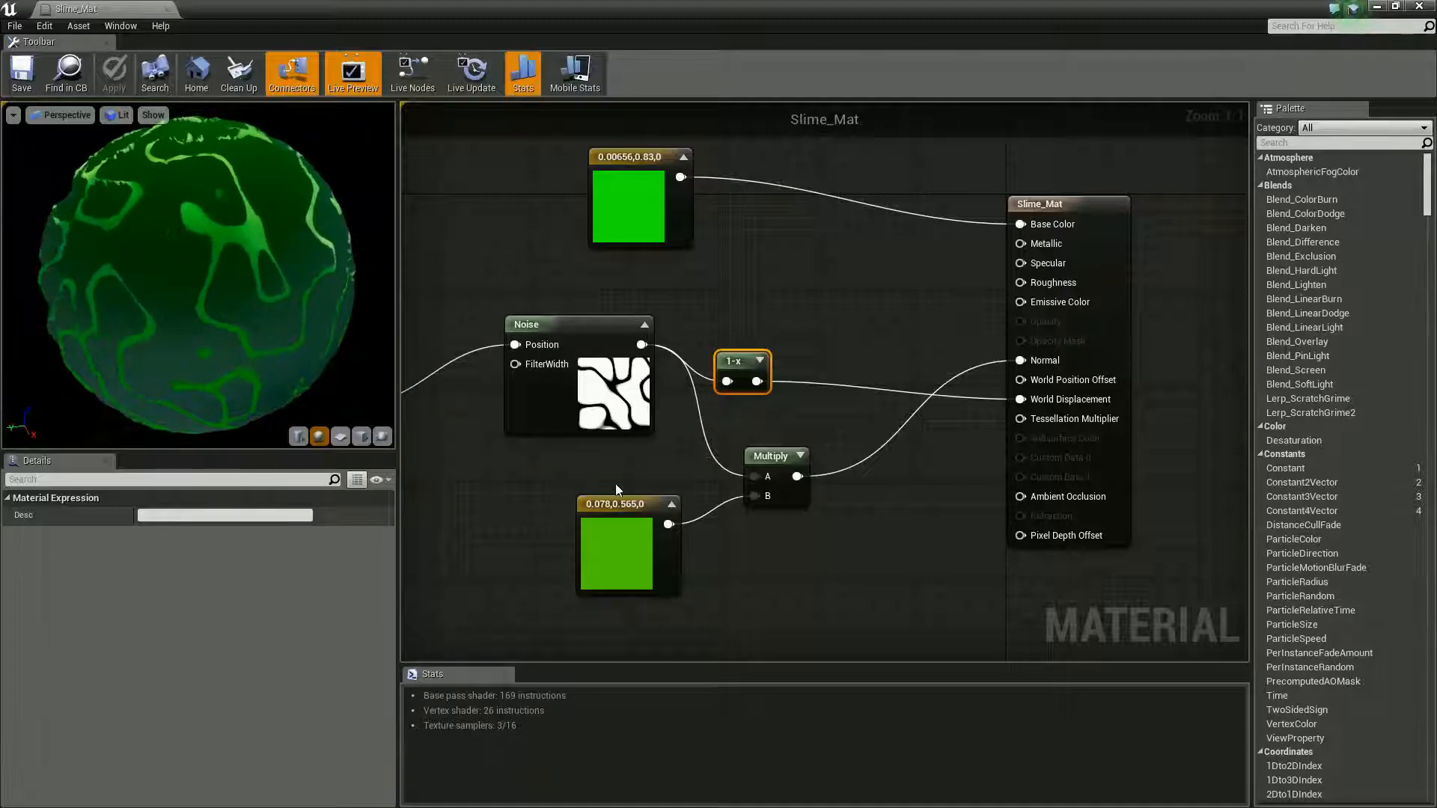
# Step: Add a scalar constant with value 4 and connect it to the material's Tessellation Multiplier input
pyautogui.moveTo(1048, 203); pyautogui.dragTo(1119, 204)
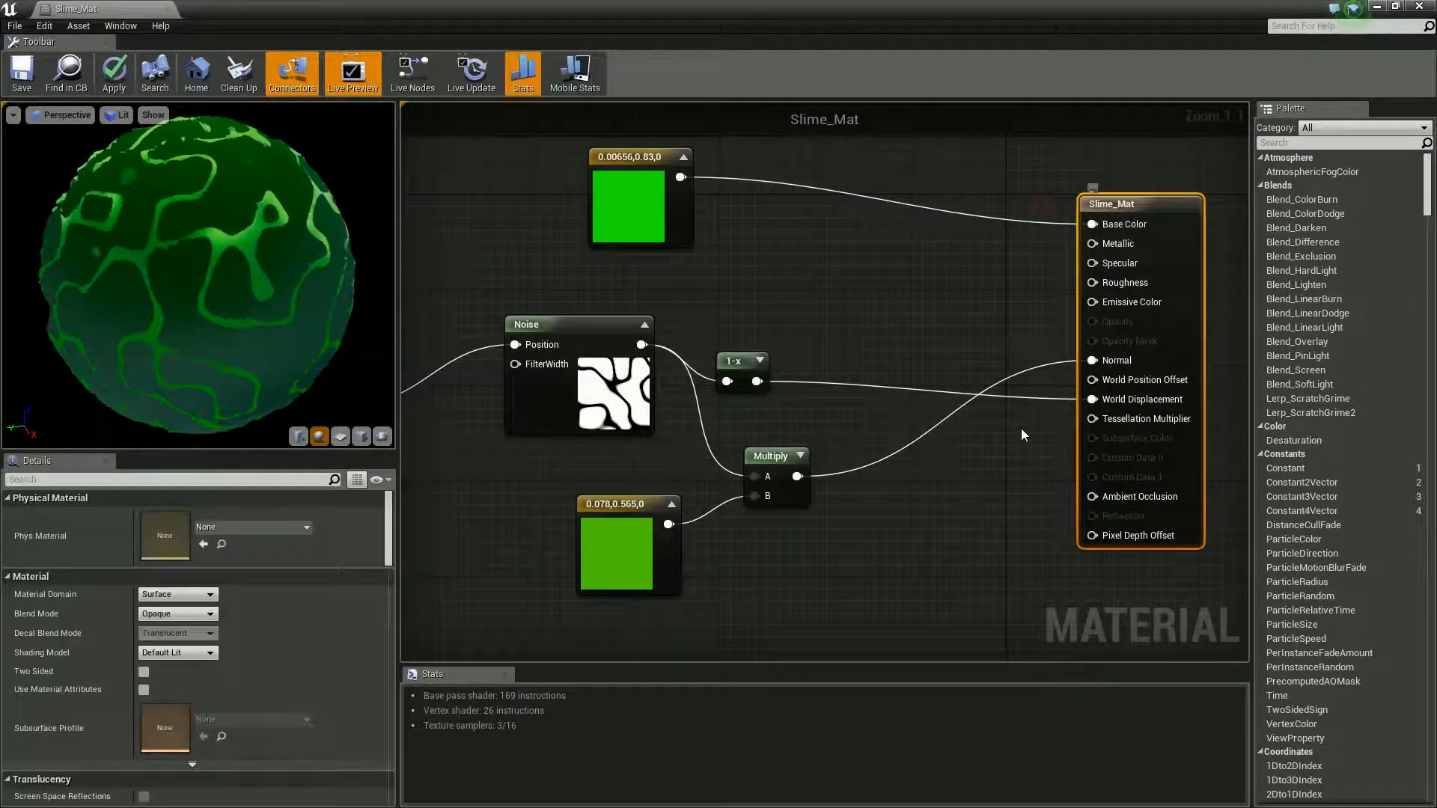
pyautogui.click(922, 488)
pyautogui.moveTo(944, 505); pyautogui.dragTo(1094, 419)
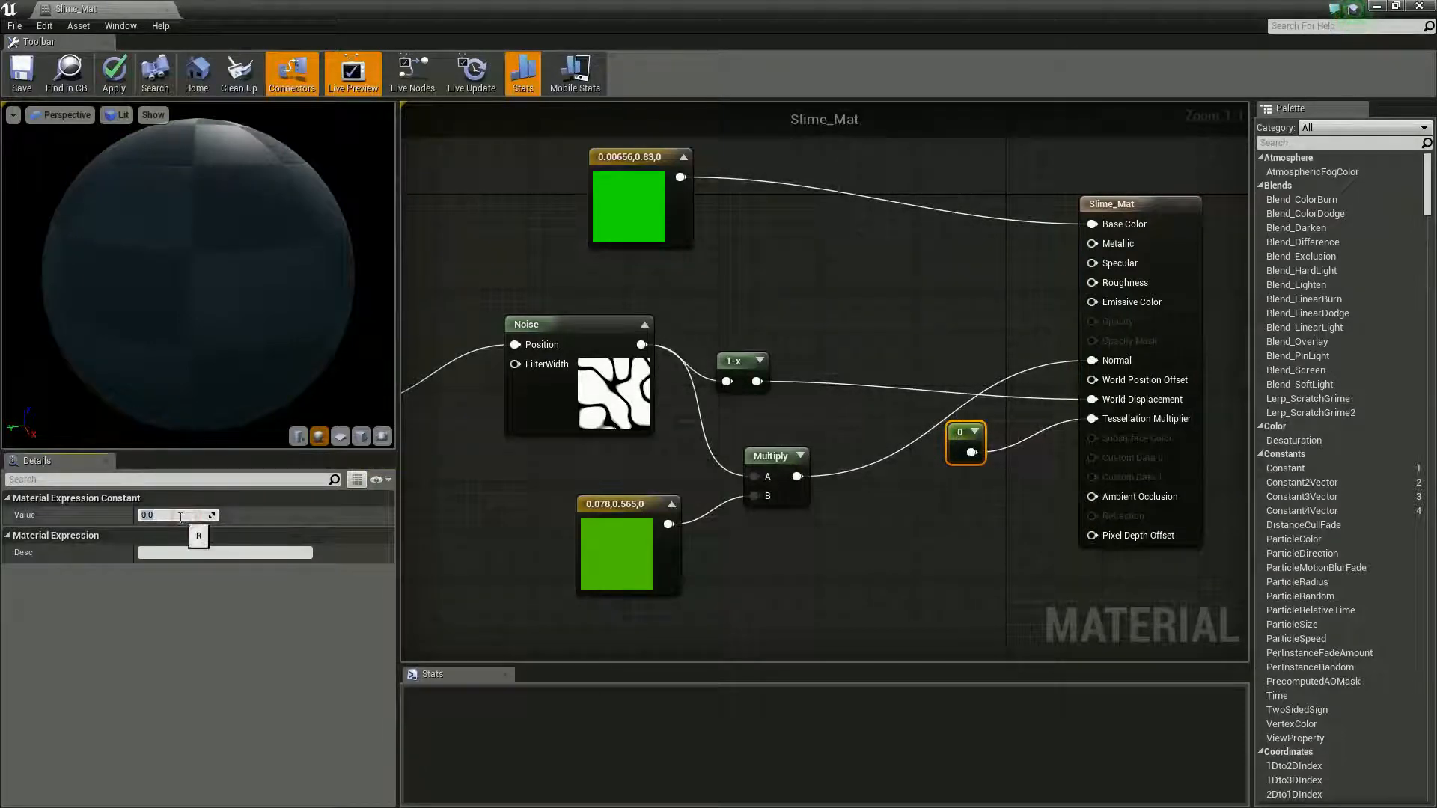
pyautogui.write('4')
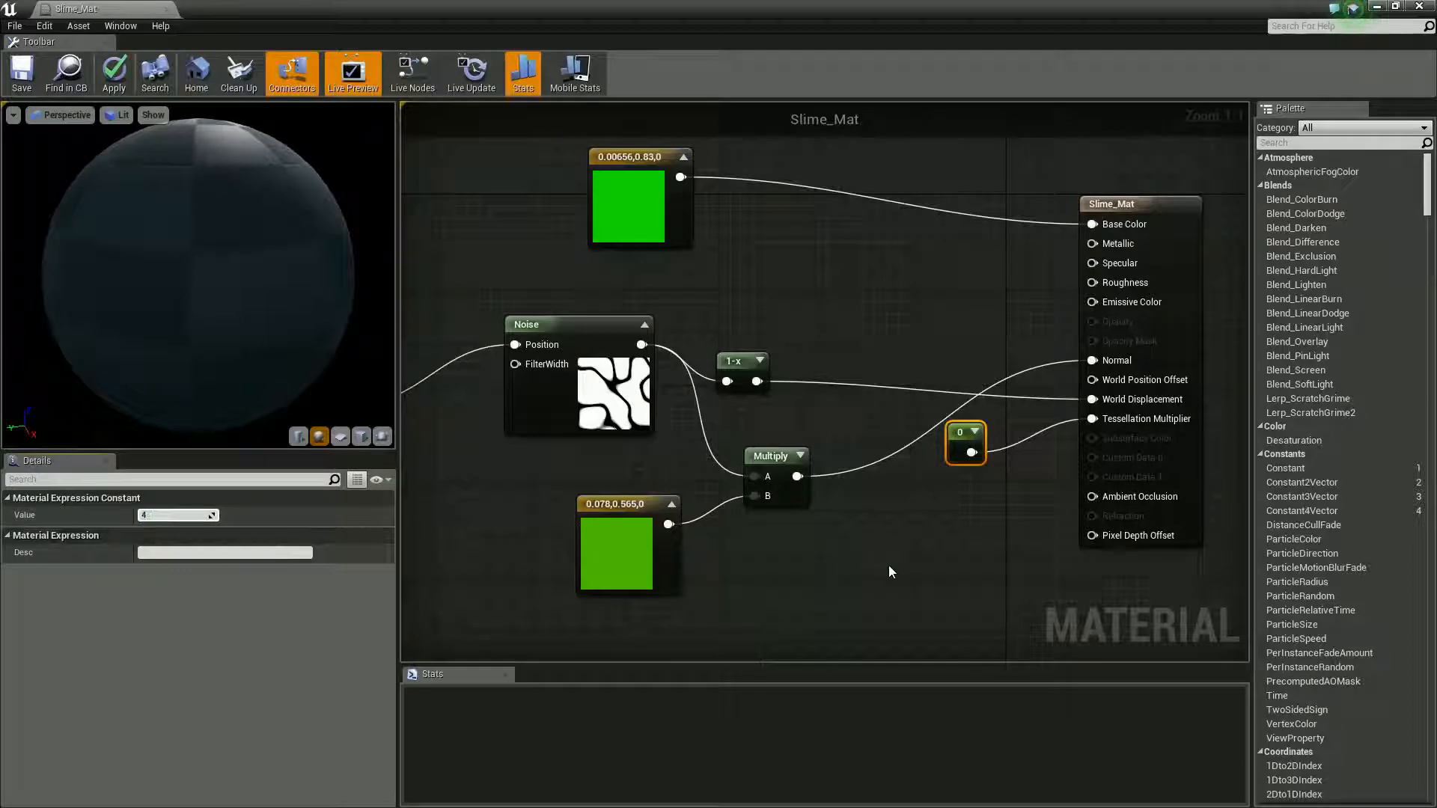
pyautogui.click(963, 357)
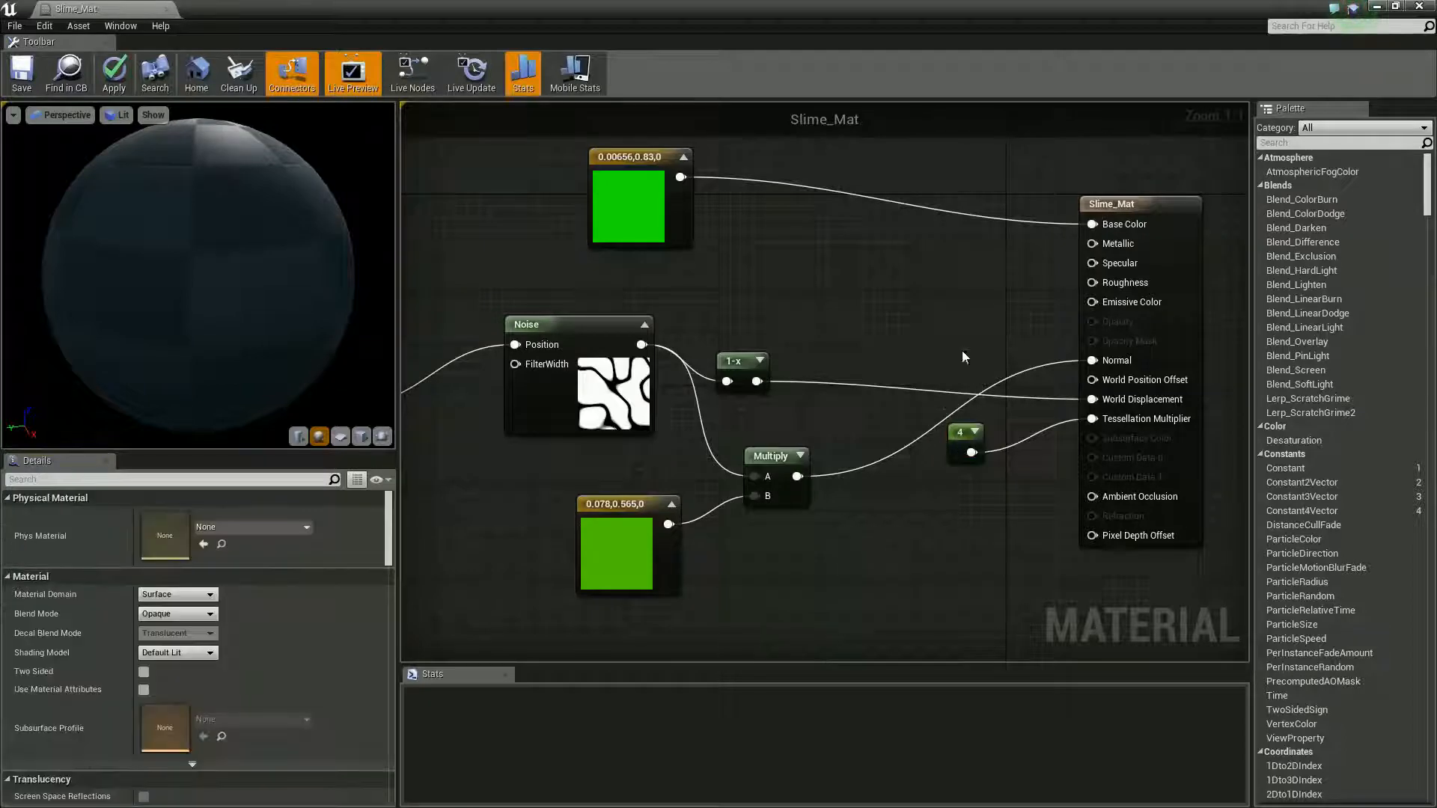
# Step: Add a scalar constant with value 0.1 and connect it to both the Roughness and Metallic inputs
pyautogui.click(960, 266)
pyautogui.moveTo(960, 284)
pyautogui.mouseDown()
pyautogui.moveTo(1100, 293)
pyautogui.moveTo(941, 299)
pyautogui.mouseUp()
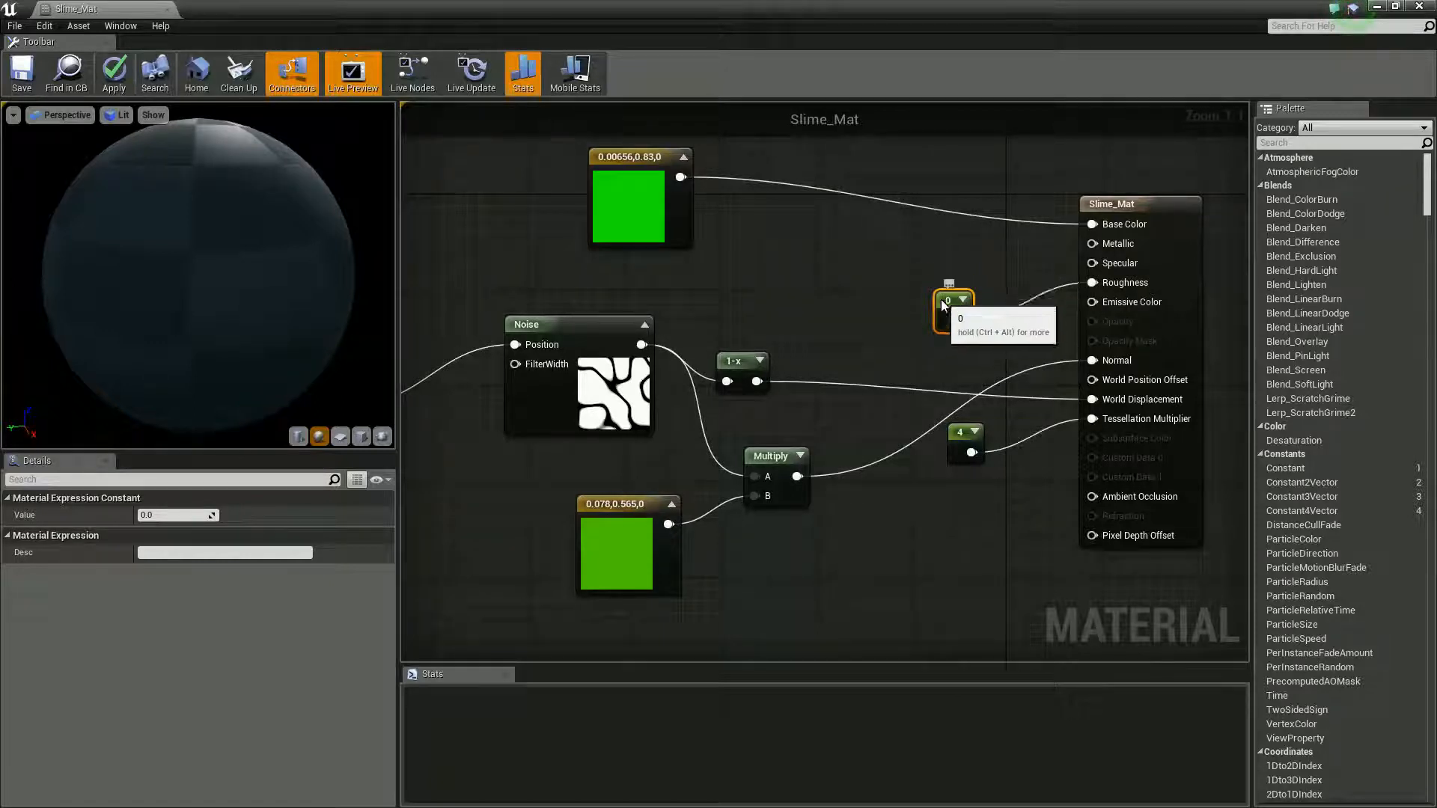
pyautogui.click(161, 516)
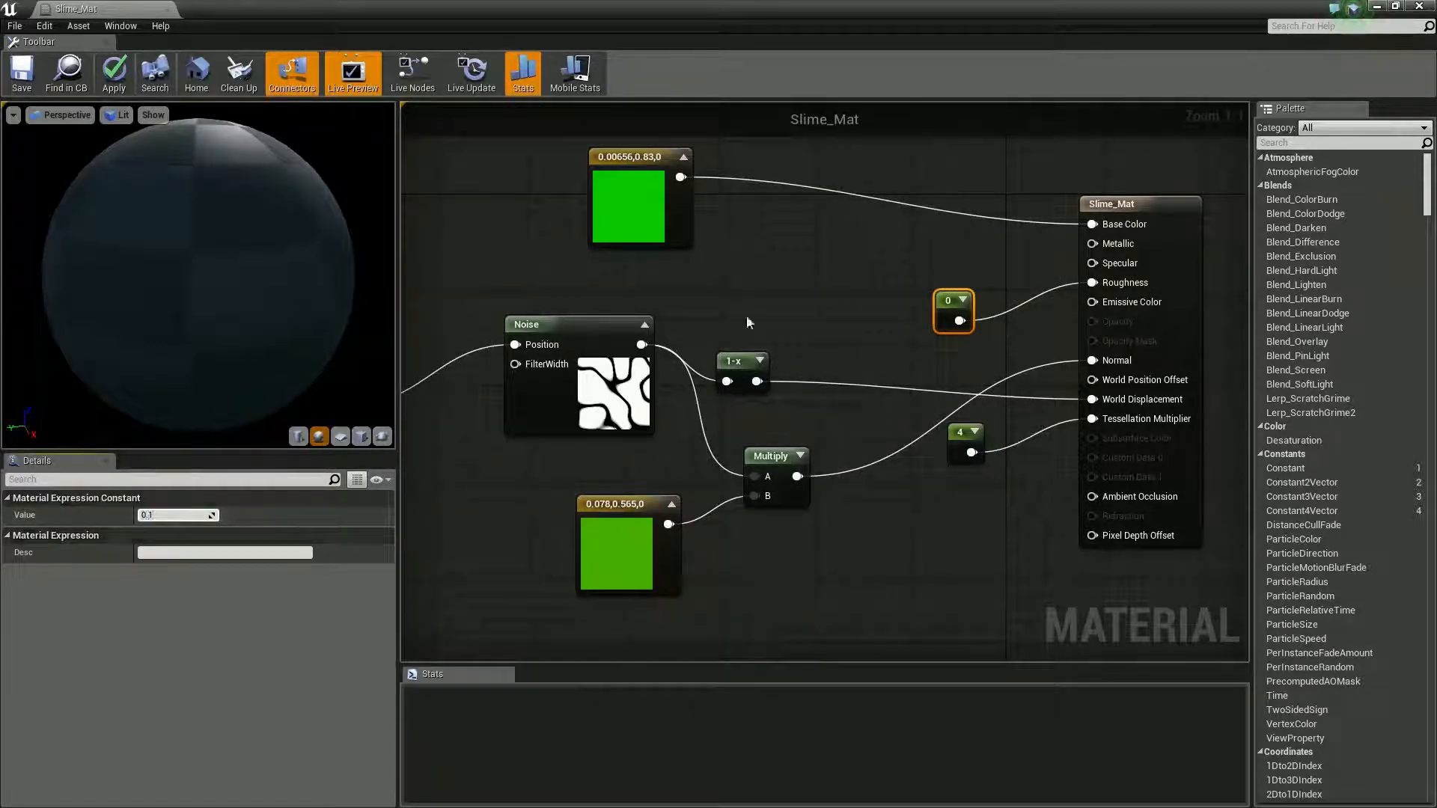
pyautogui.click(865, 248)
pyautogui.moveTo(952, 292); pyautogui.dragTo(1125, 245)
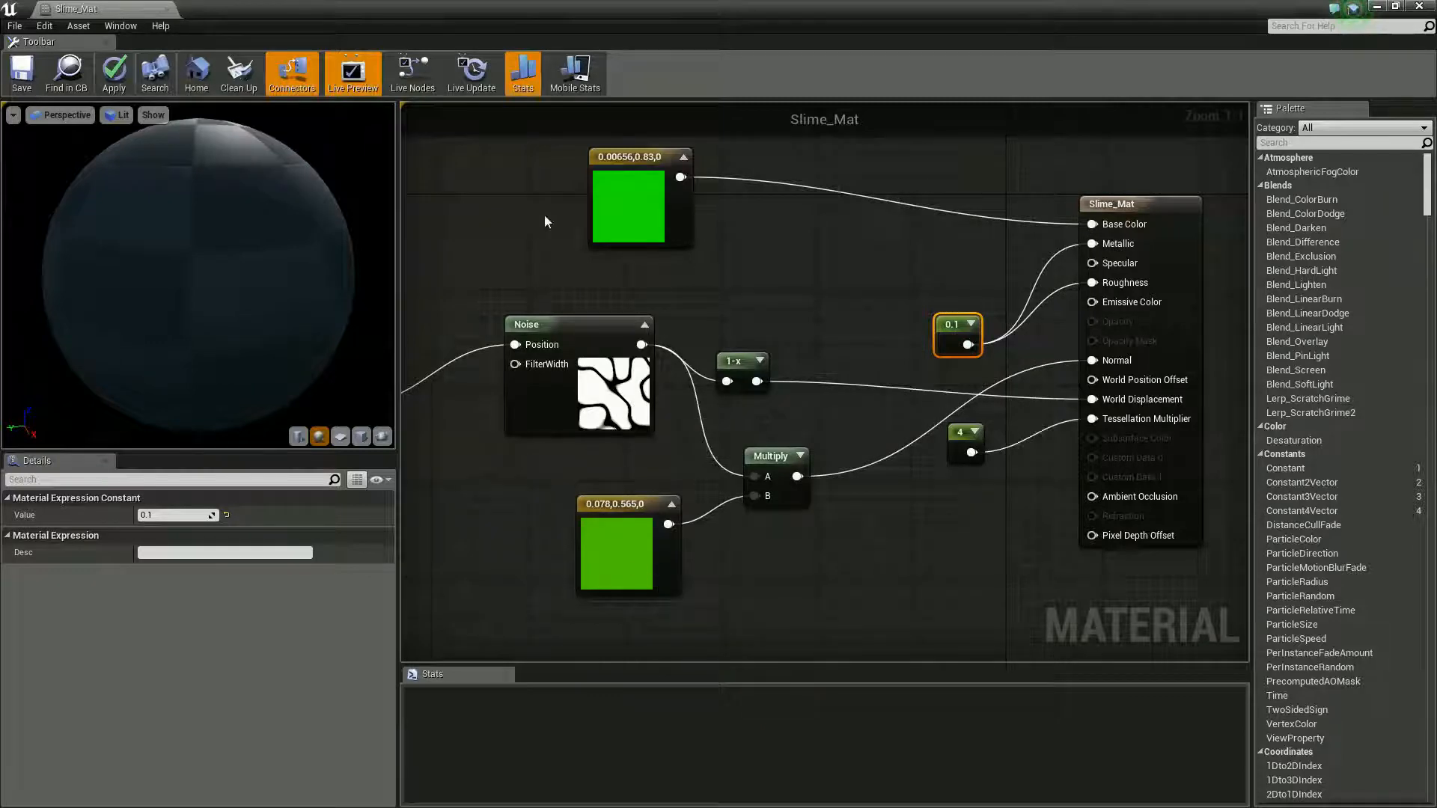
# Step: Lighten the Base Color constant to about 0.162, 1, 0.155 and save the material
pyautogui.doubleClick(624, 209)
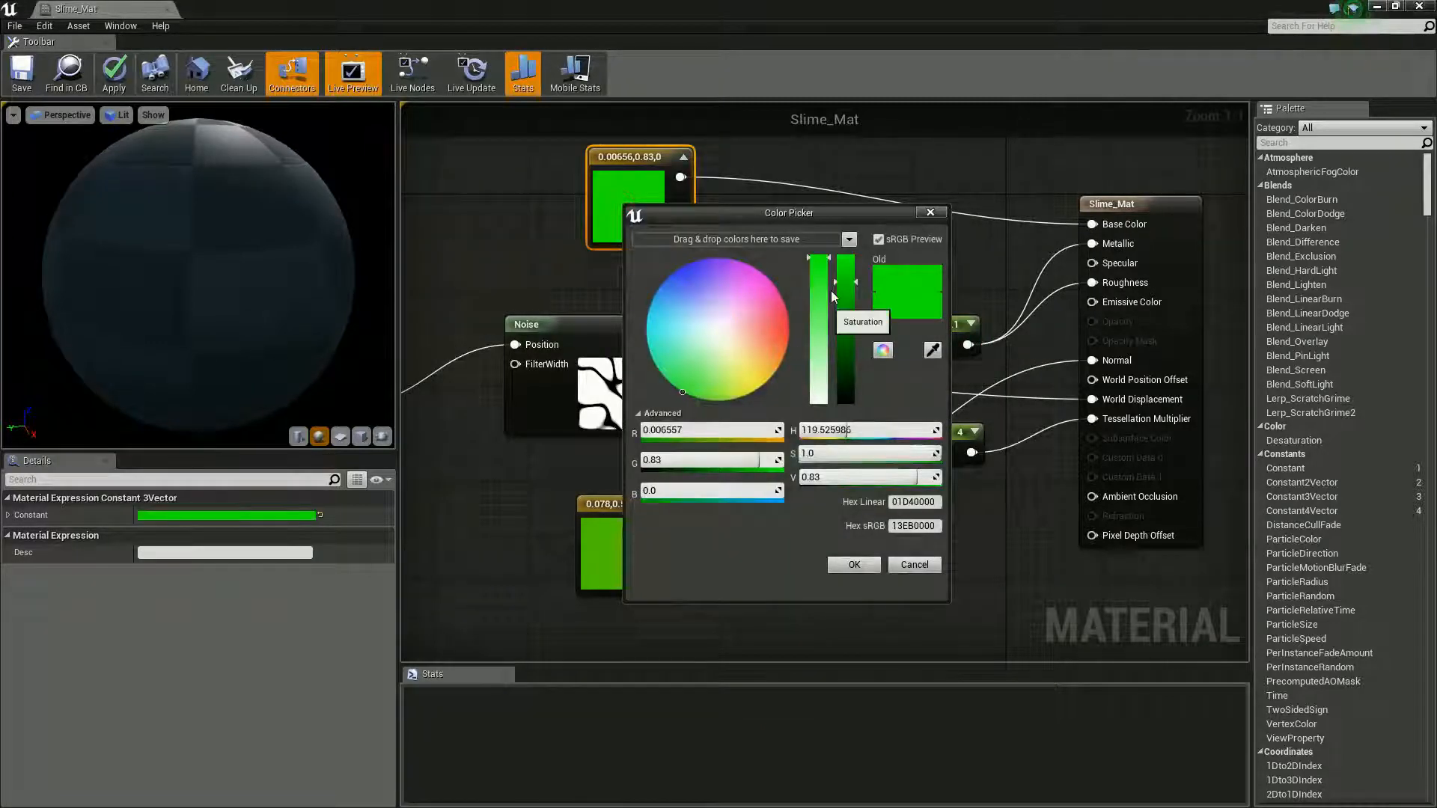
pyautogui.moveTo(860, 477); pyautogui.dragTo(898, 489)
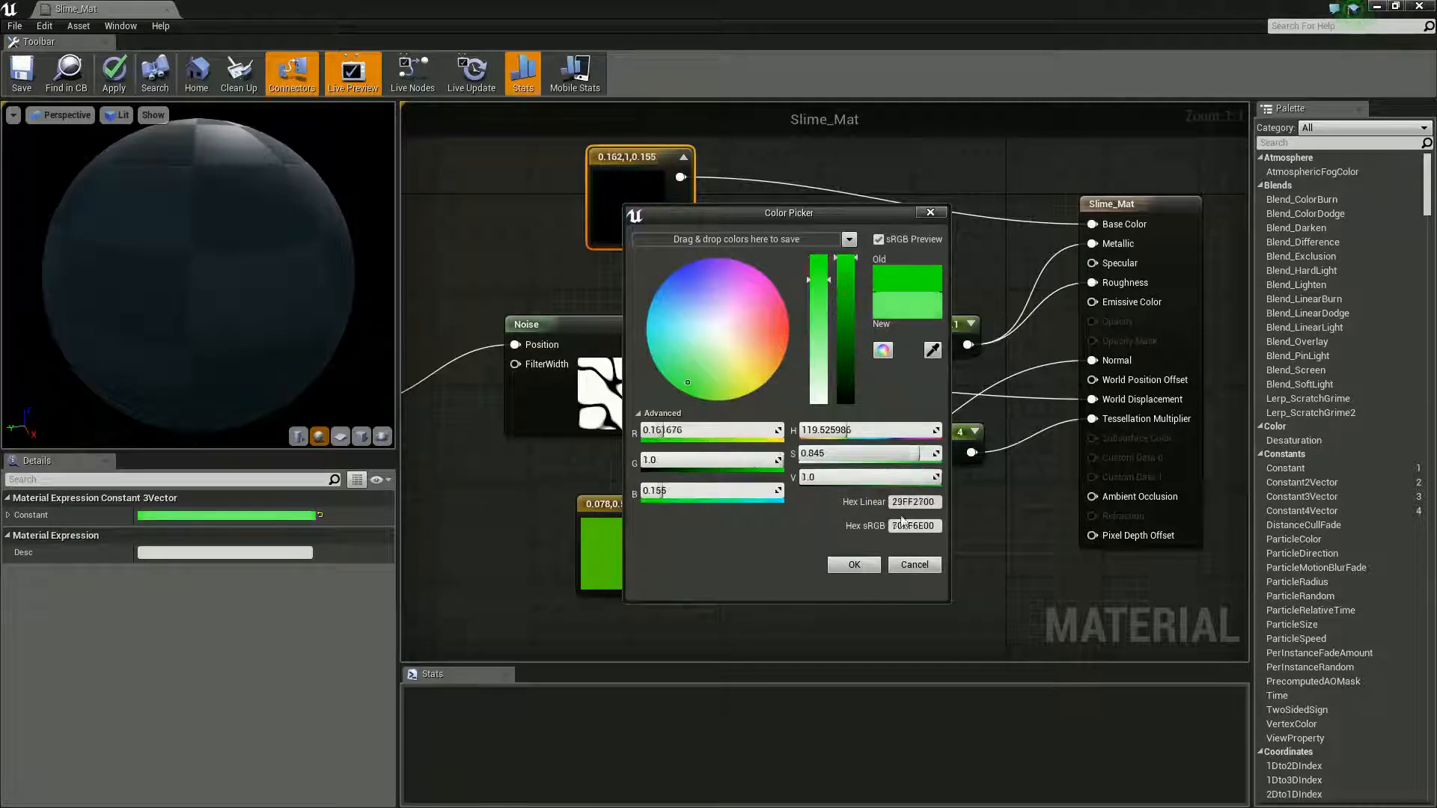
pyautogui.click(872, 568)
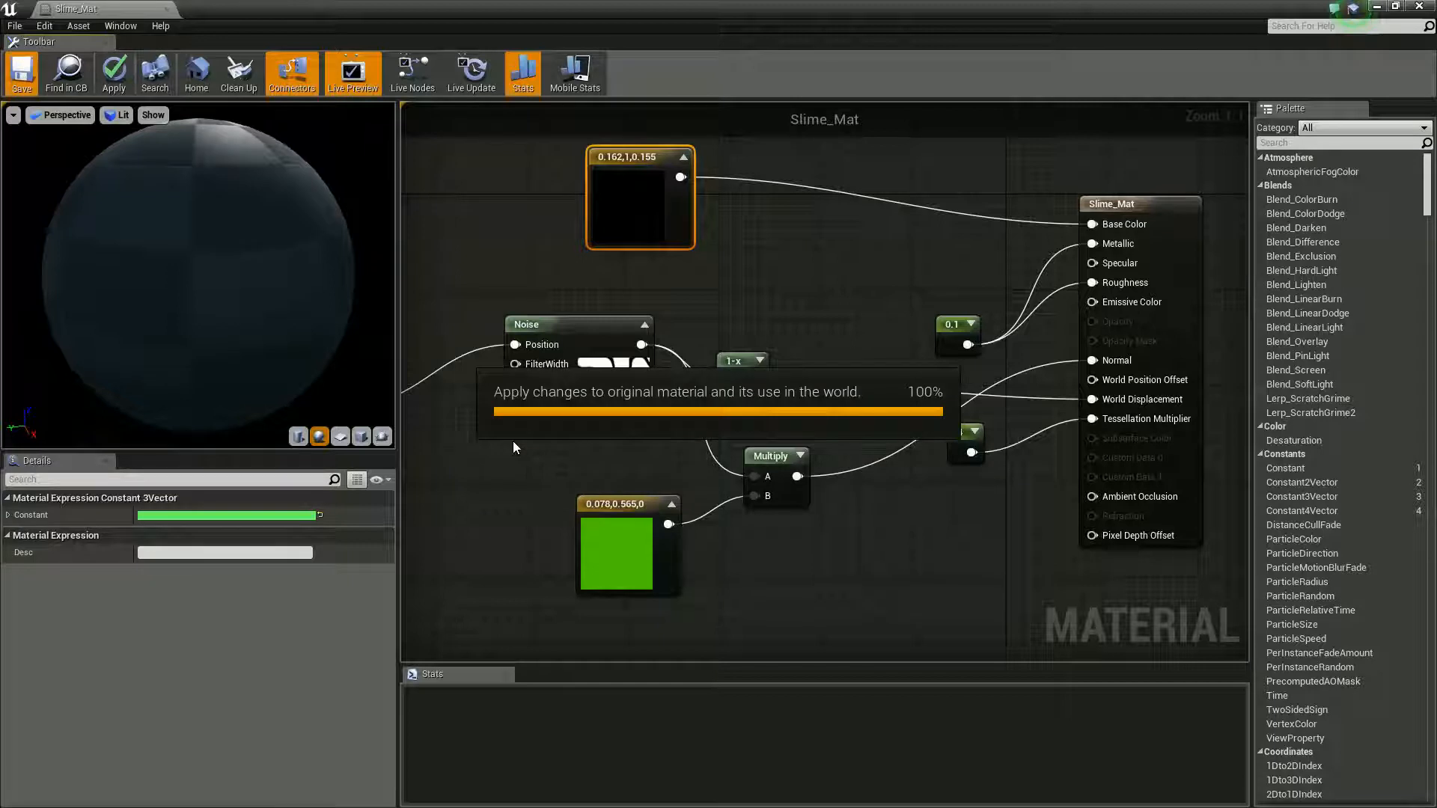
pyautogui.moveTo(226, 307); pyautogui.dragTo(191, 186)
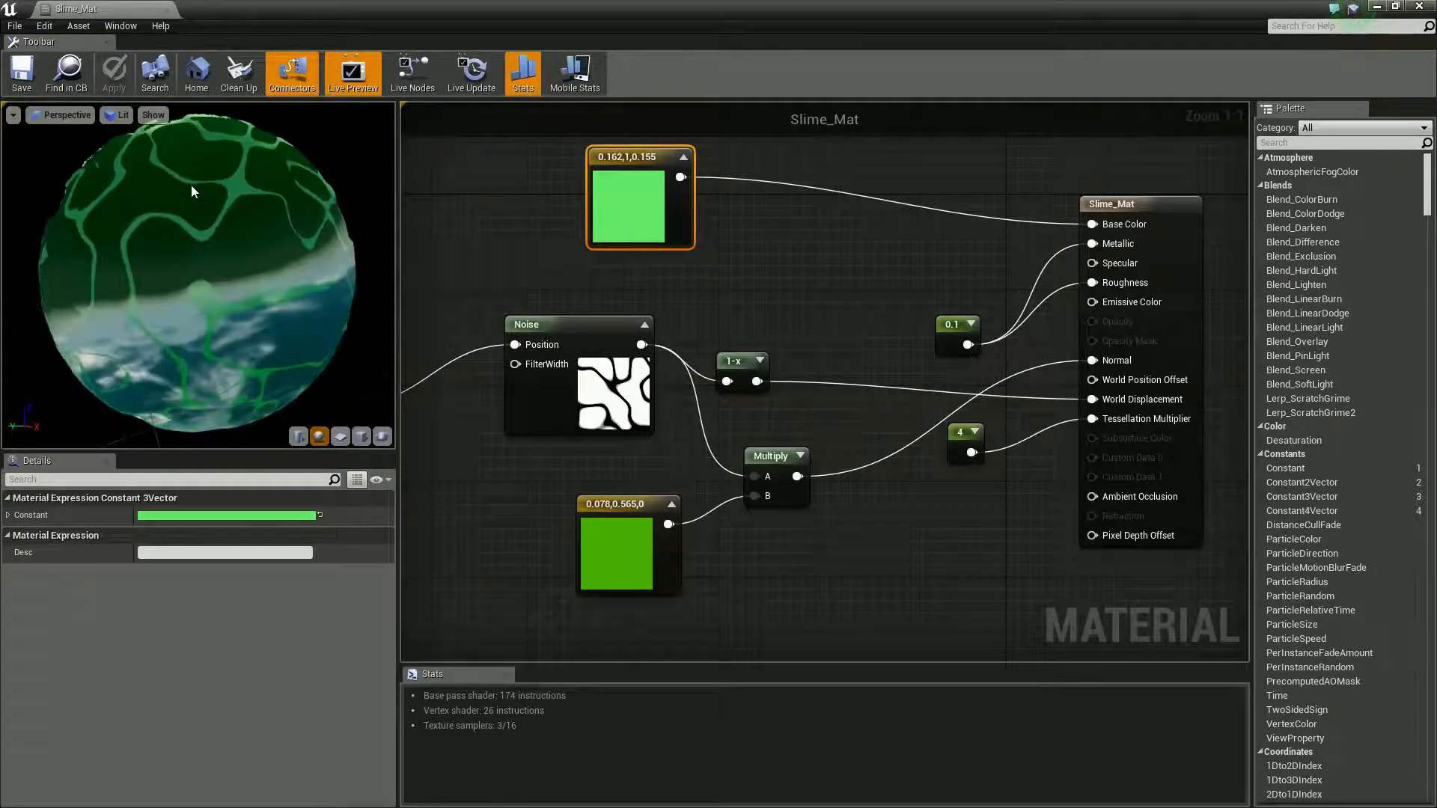
# Step: Disconnect the constant from the Metallic input and set the Roughness constant to 0.2
pyautogui.keyDown('alt'); pyautogui.click(1095, 245); pyautogui.keyUp('alt')
pyautogui.click(960, 329)
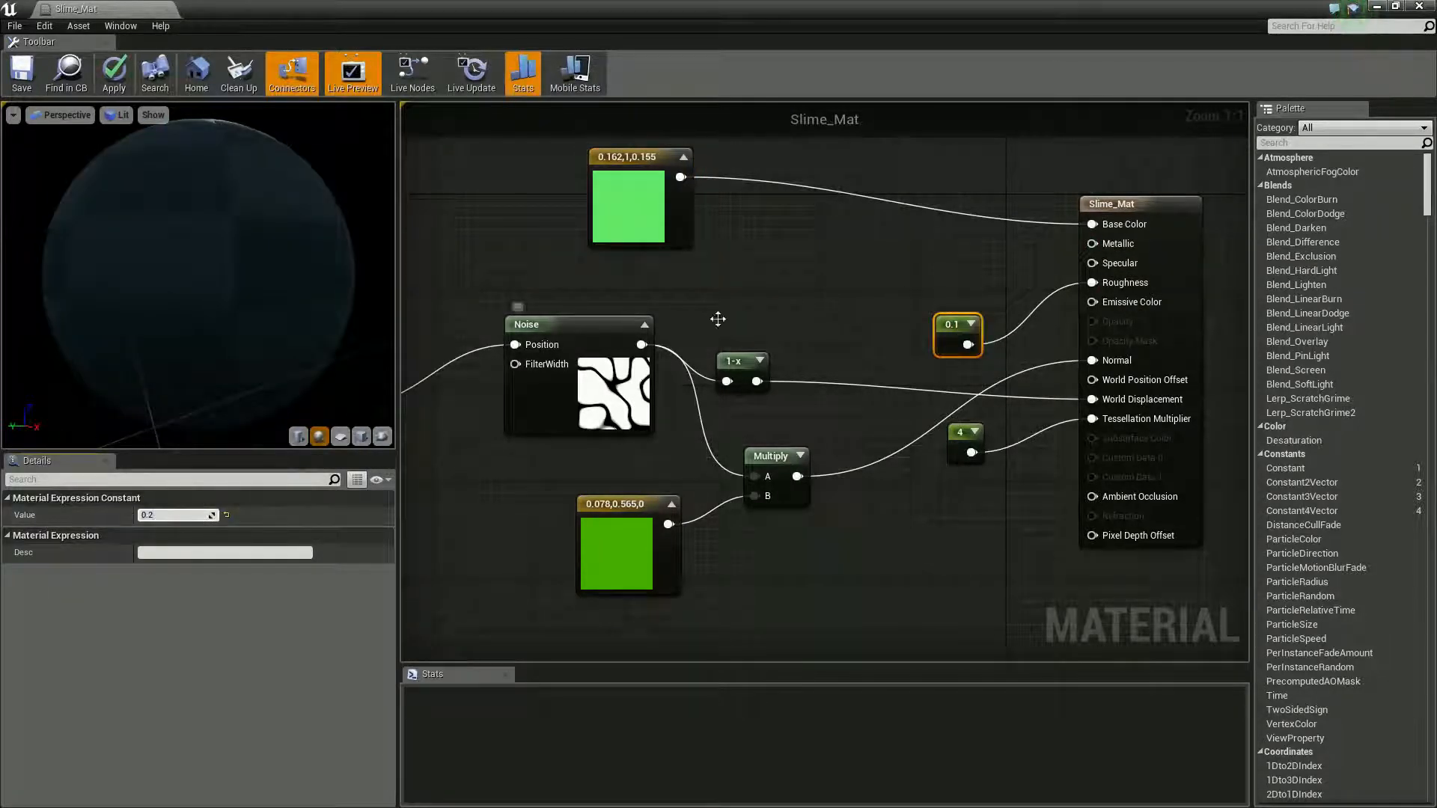
pyautogui.write('0.2')
pyautogui.click(805, 302)
pyautogui.moveTo(279, 359); pyautogui.dragTo(169, 287)
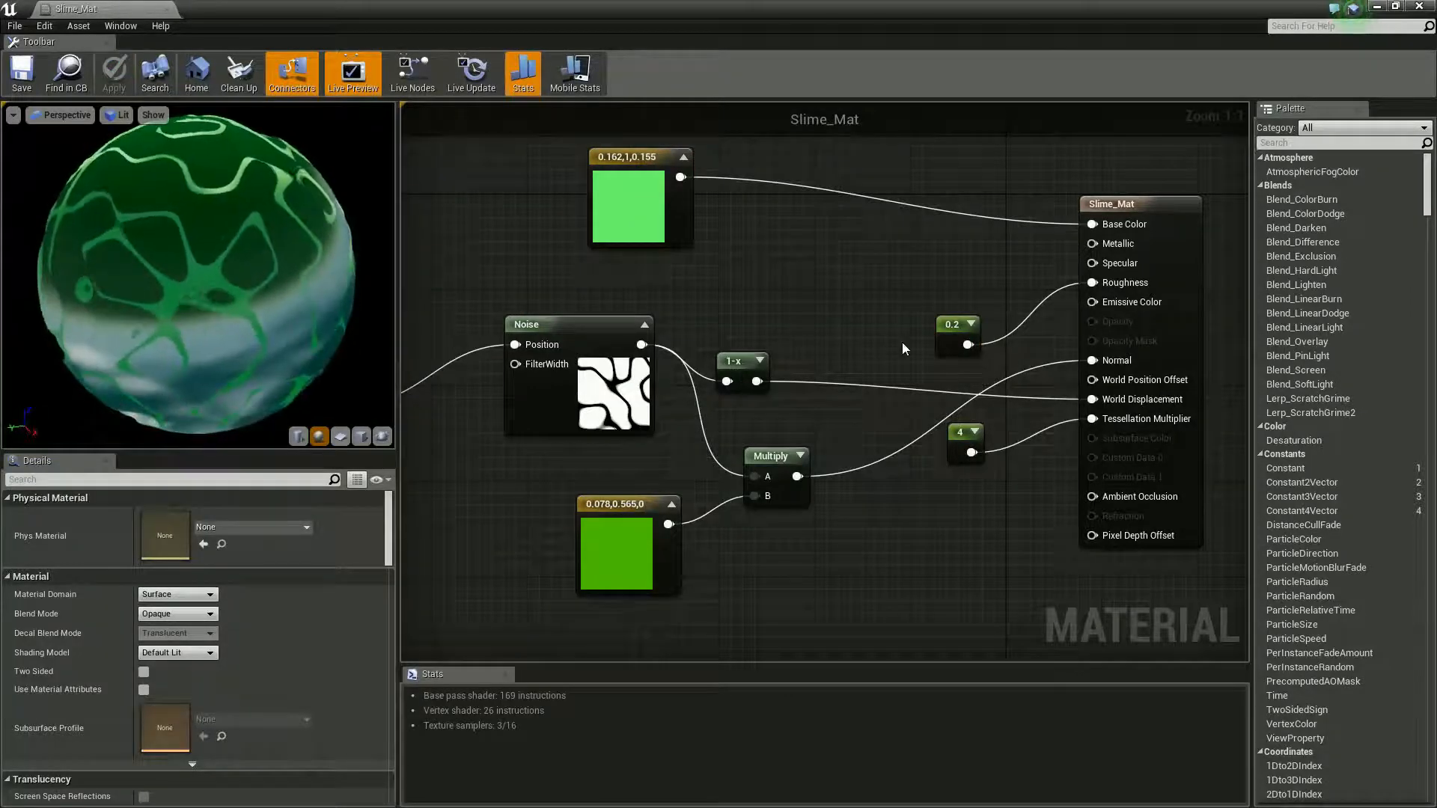
# Step: Set the Roughness constant to 0.8
pyautogui.click(956, 324)
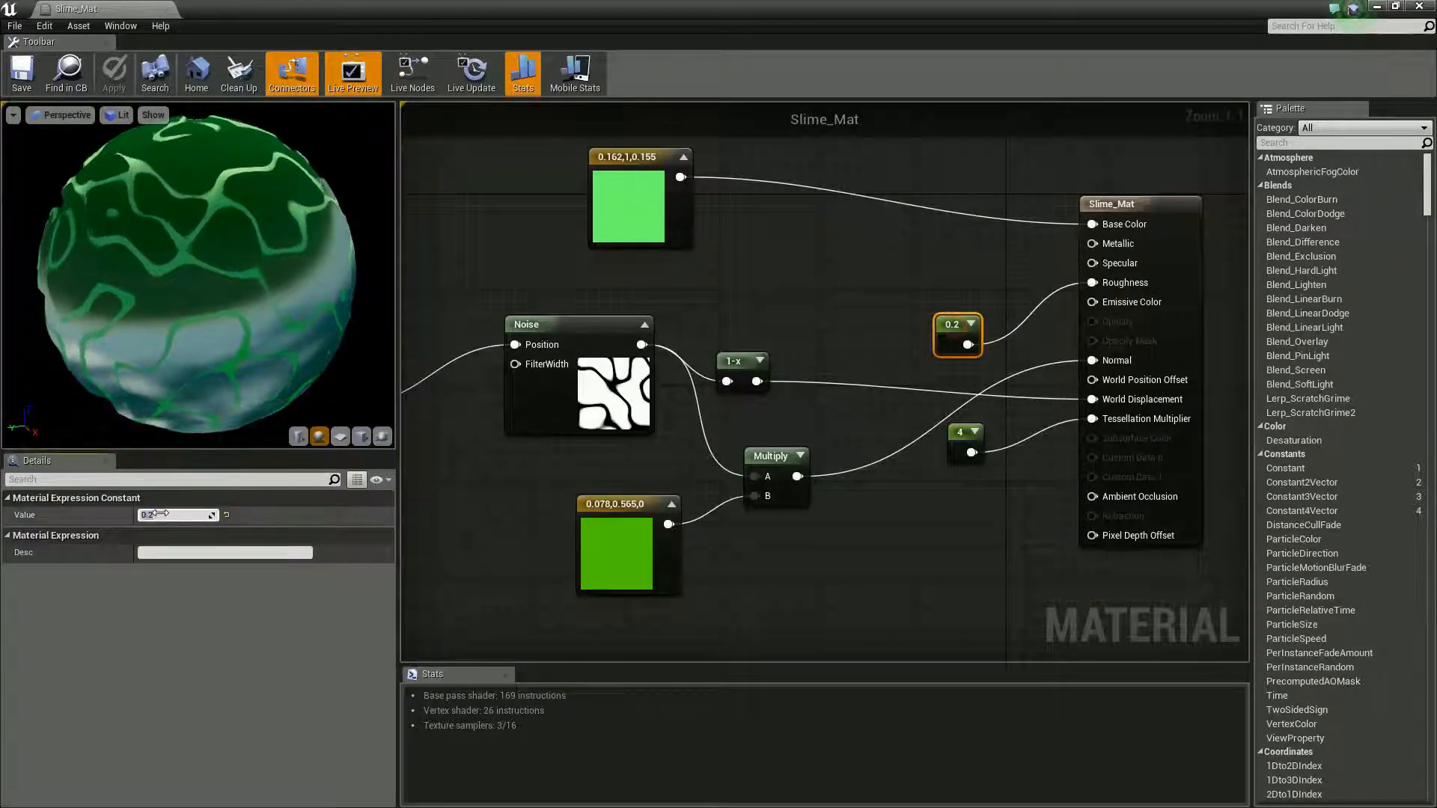
pyautogui.click(158, 514)
pyautogui.write('8')
pyautogui.press('Return')
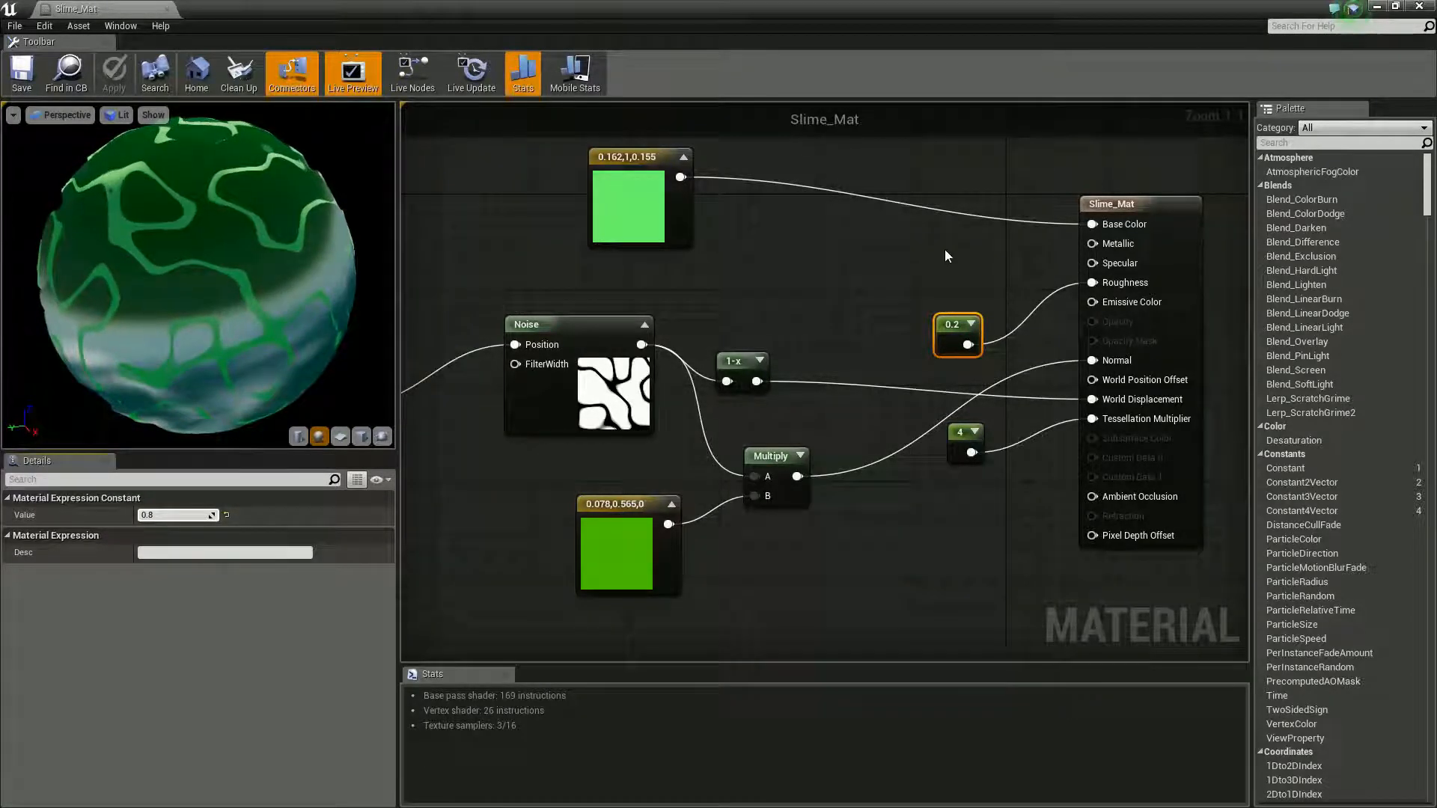
pyautogui.click(945, 247)
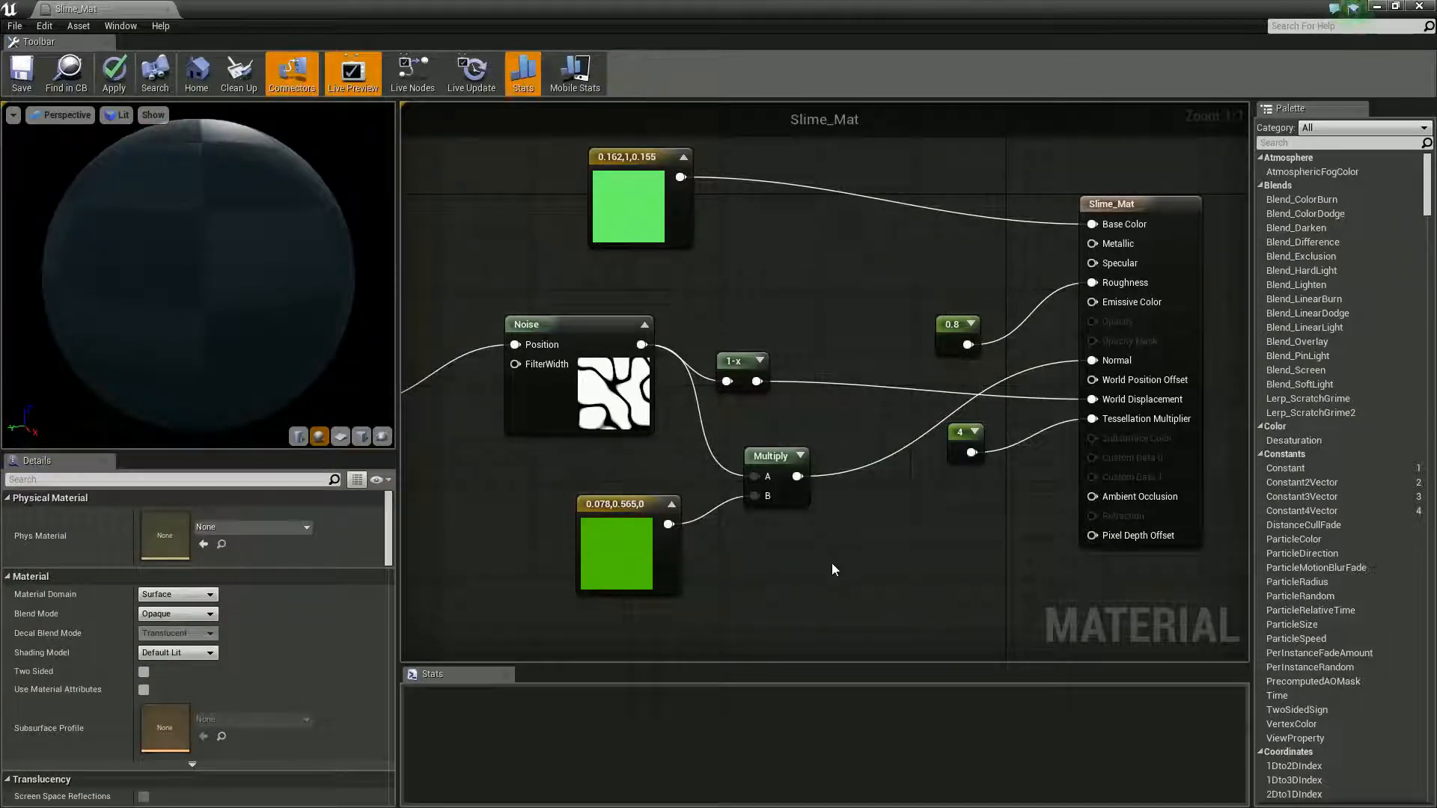
# Step: Save the material and inspect the slime effect on the preview sphere
pyautogui.moveTo(527, 509); pyautogui.dragTo(798, 461, button='right')
pyautogui.scroll(-1, 806, 483)
pyautogui.scroll(-1, 686, 462)
pyautogui.scroll(-2, 770, 424)
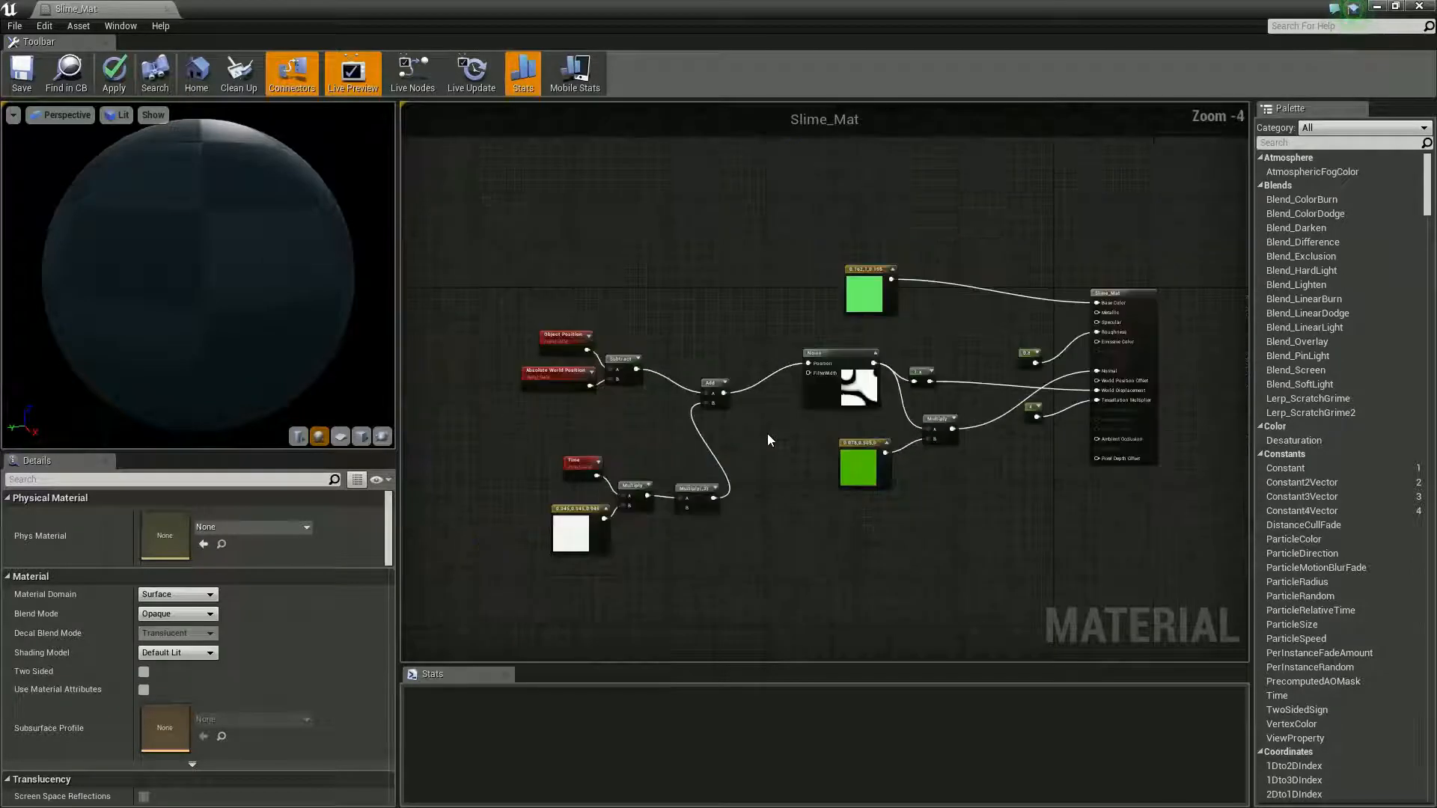
pyautogui.scroll(1, 767, 433)
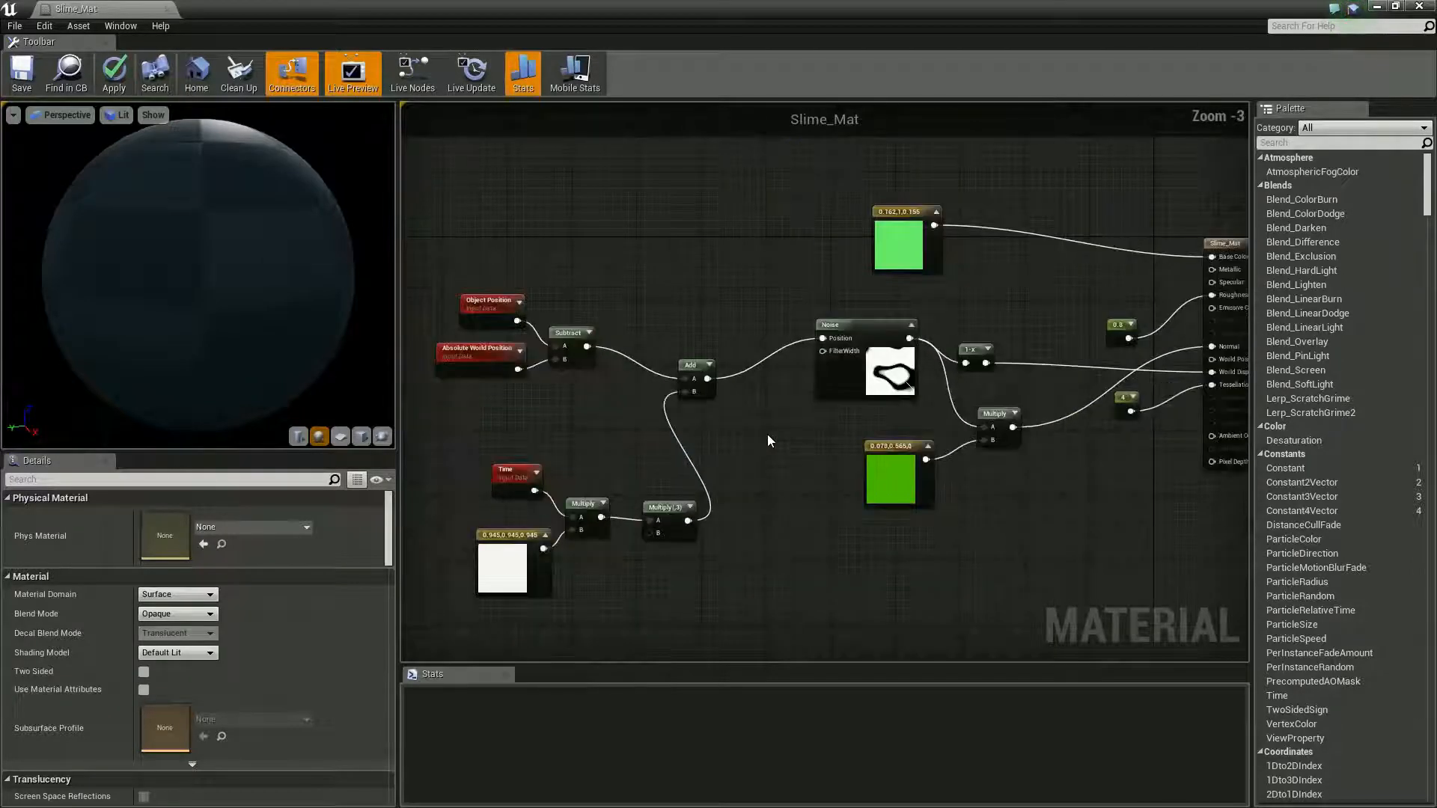
pyautogui.click(33, 80)
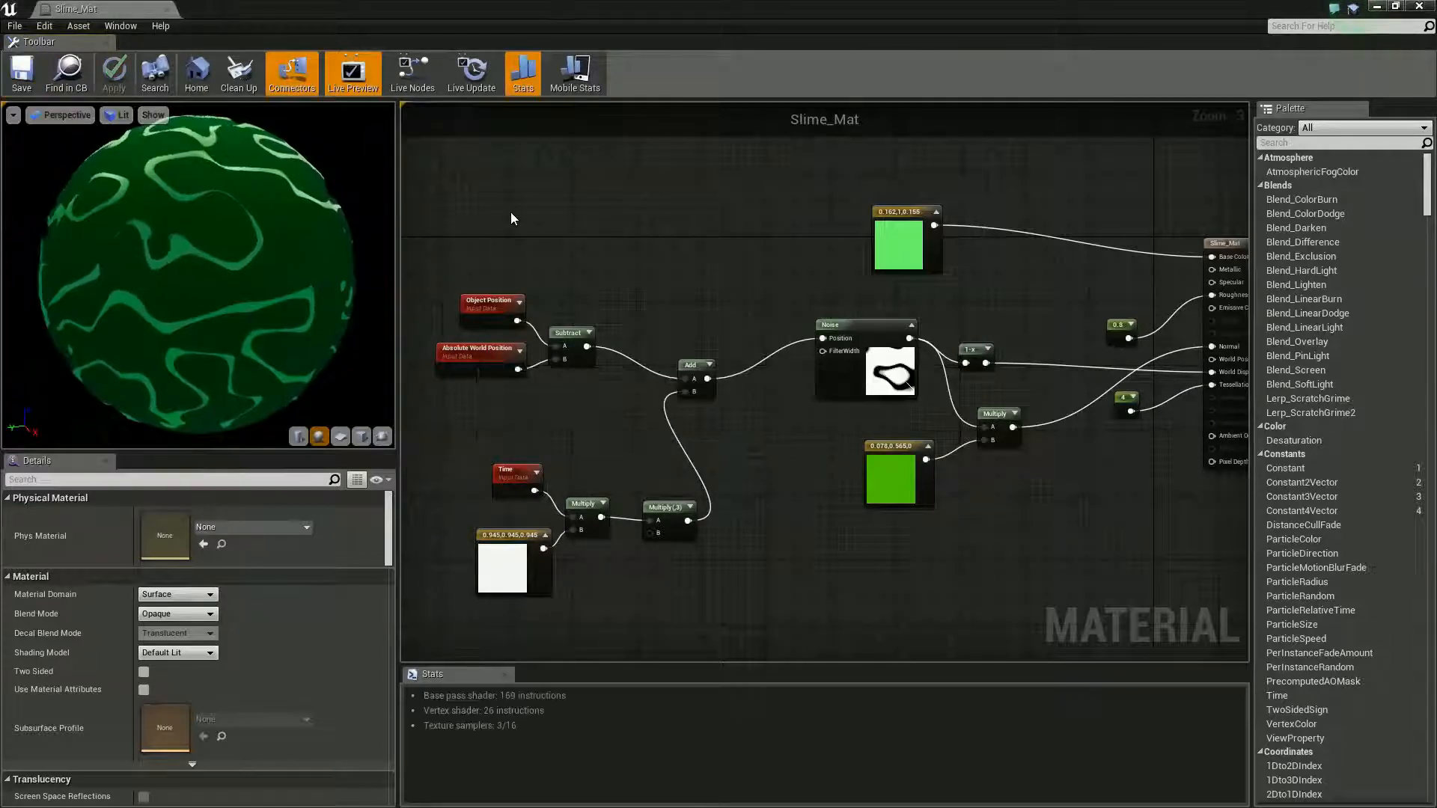
pyautogui.moveTo(293, 206); pyautogui.dragTo(231, 278)
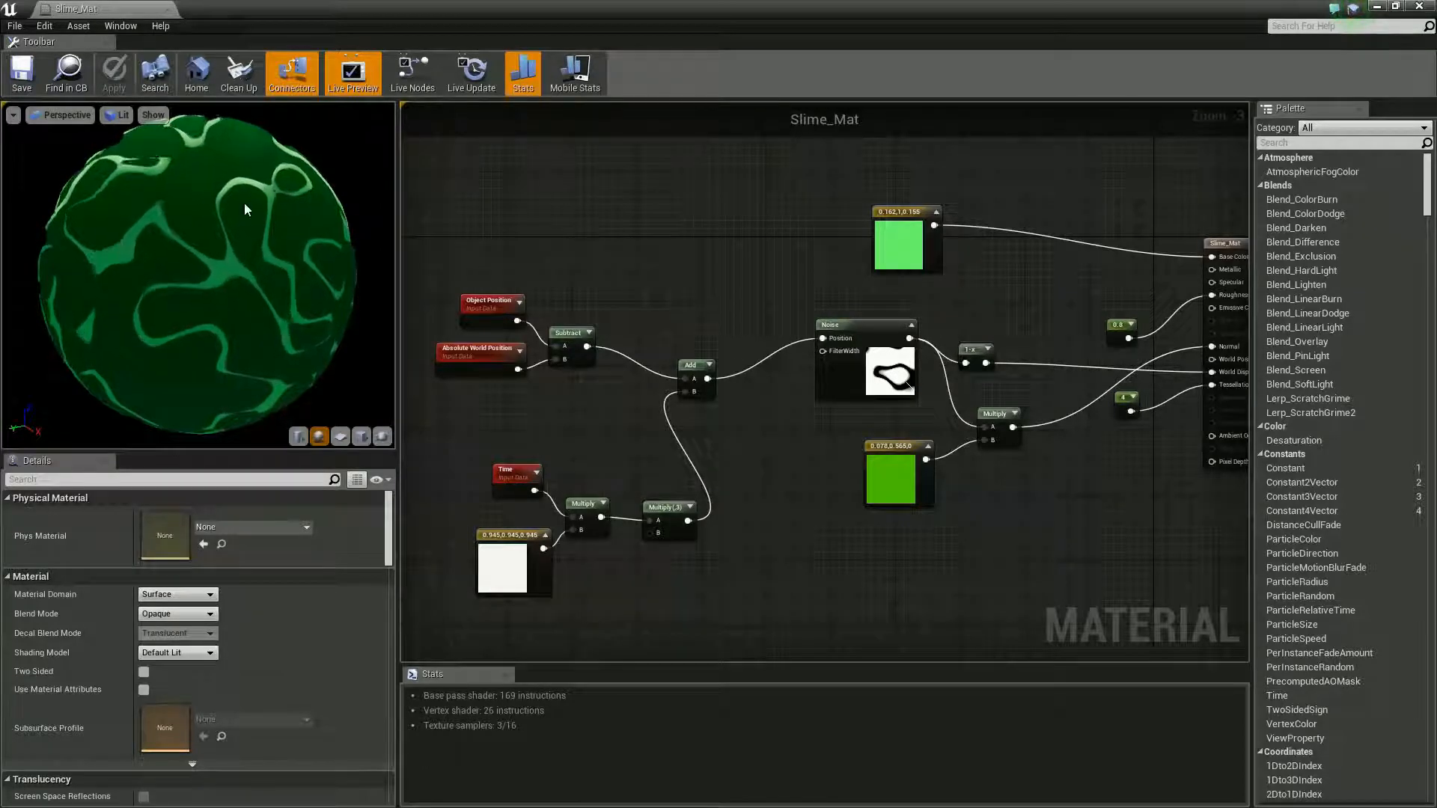
# Step: Connect the Noise output directly to World Displacement in place of the OneMinus node
pyautogui.moveTo(987, 354); pyautogui.dragTo(803, 345, button='right')
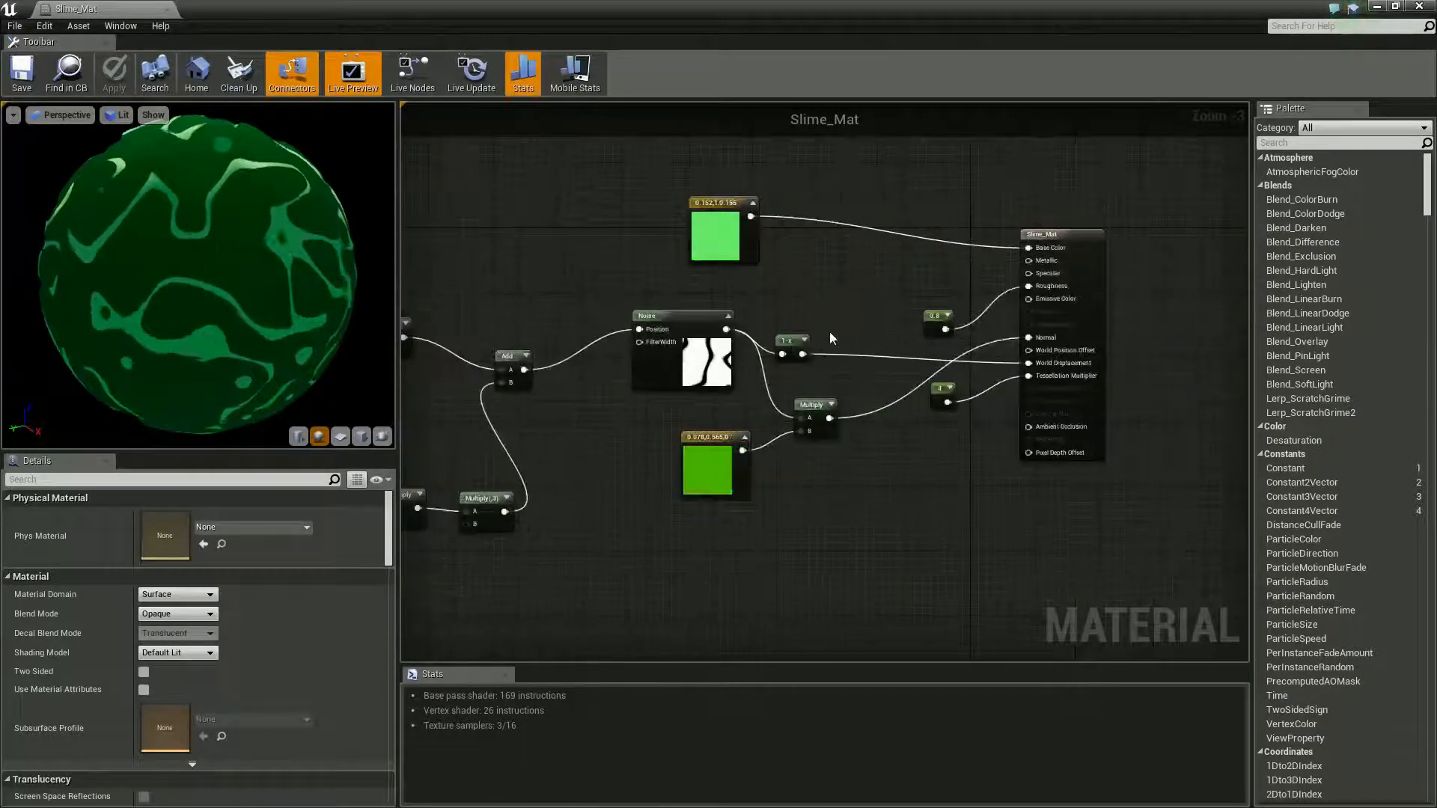
pyautogui.moveTo(800, 348); pyautogui.dragTo(812, 339)
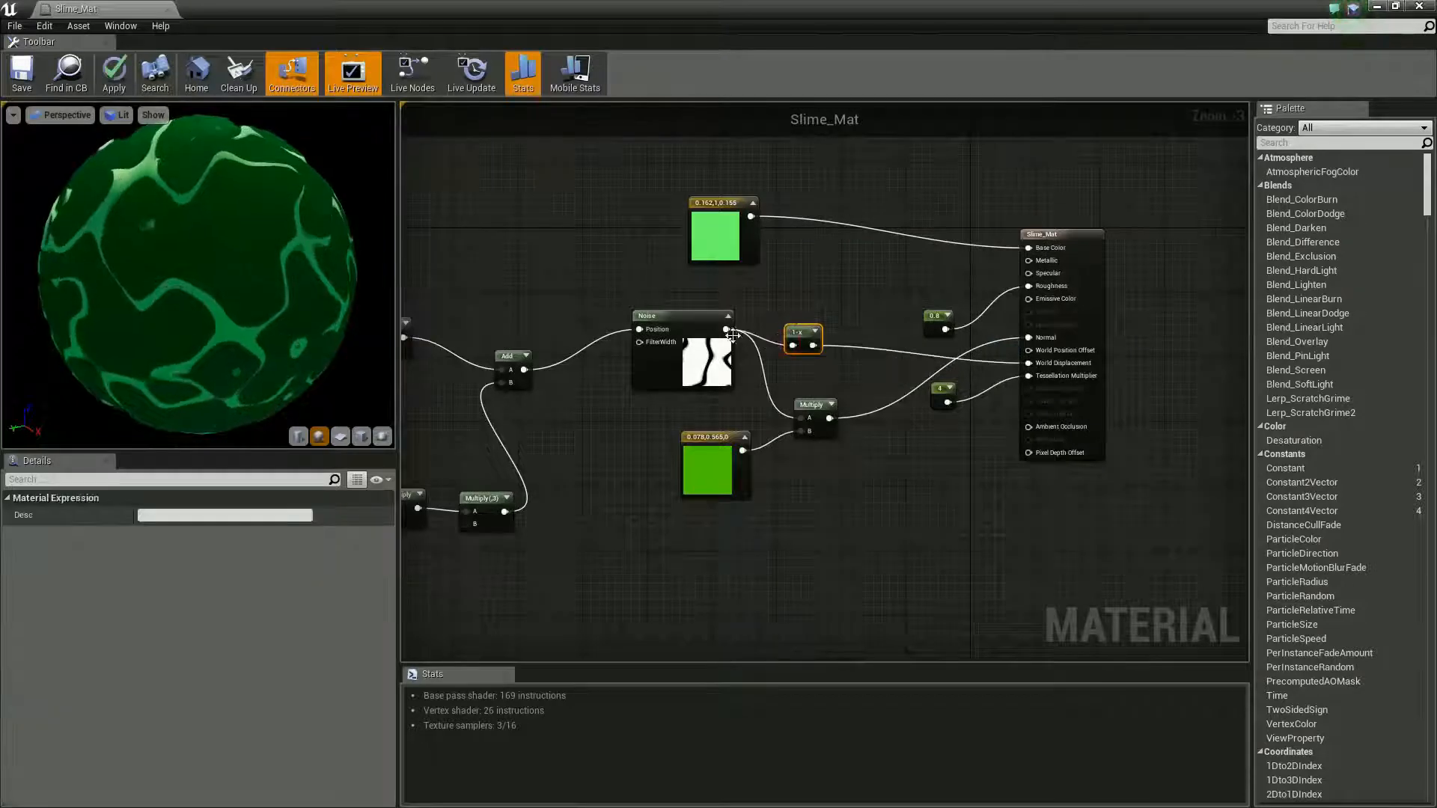
pyautogui.moveTo(726, 329); pyautogui.dragTo(1023, 308)
pyautogui.moveTo(1031, 364); pyautogui.dragTo(1031, 365)
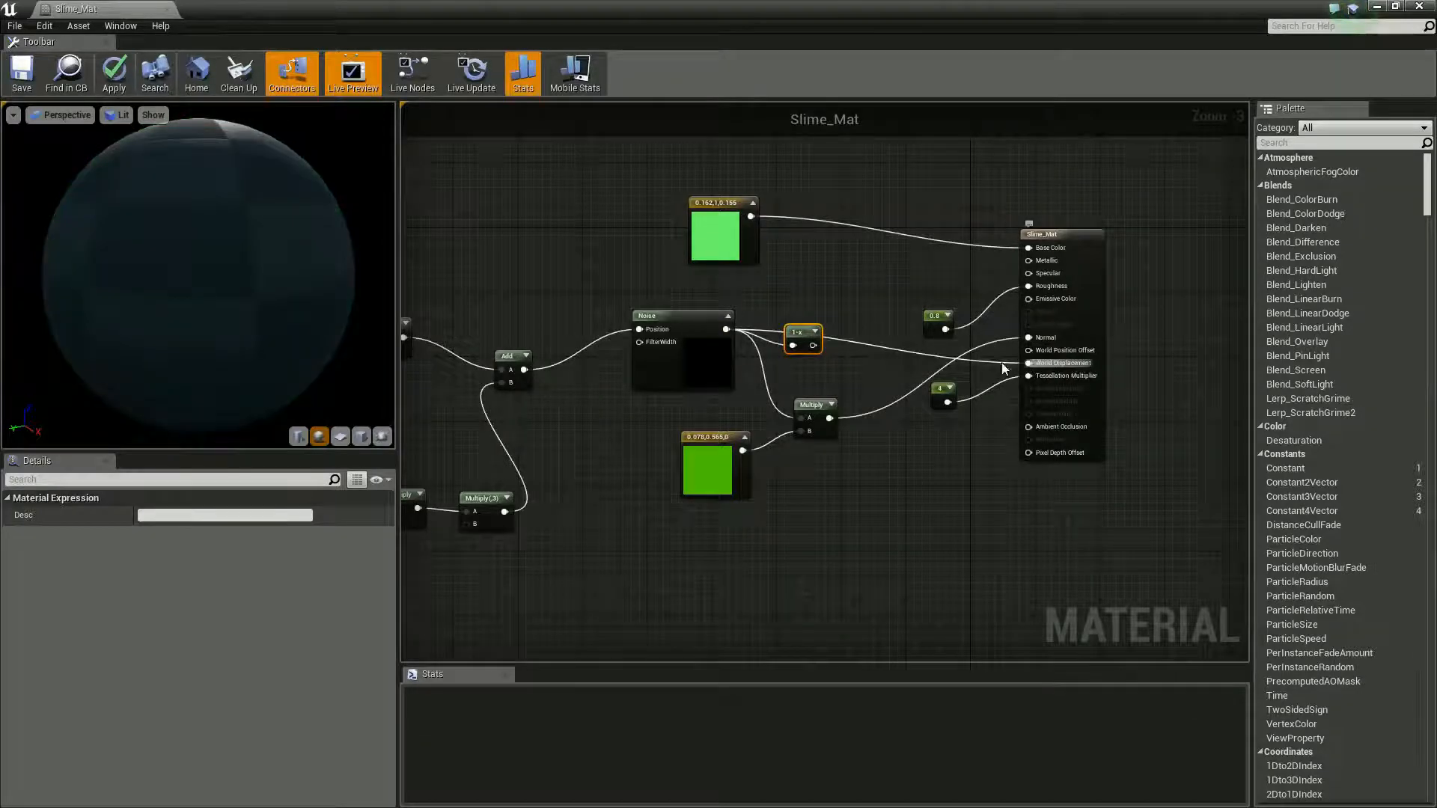
pyautogui.moveTo(267, 370); pyautogui.dragTo(376, 403)
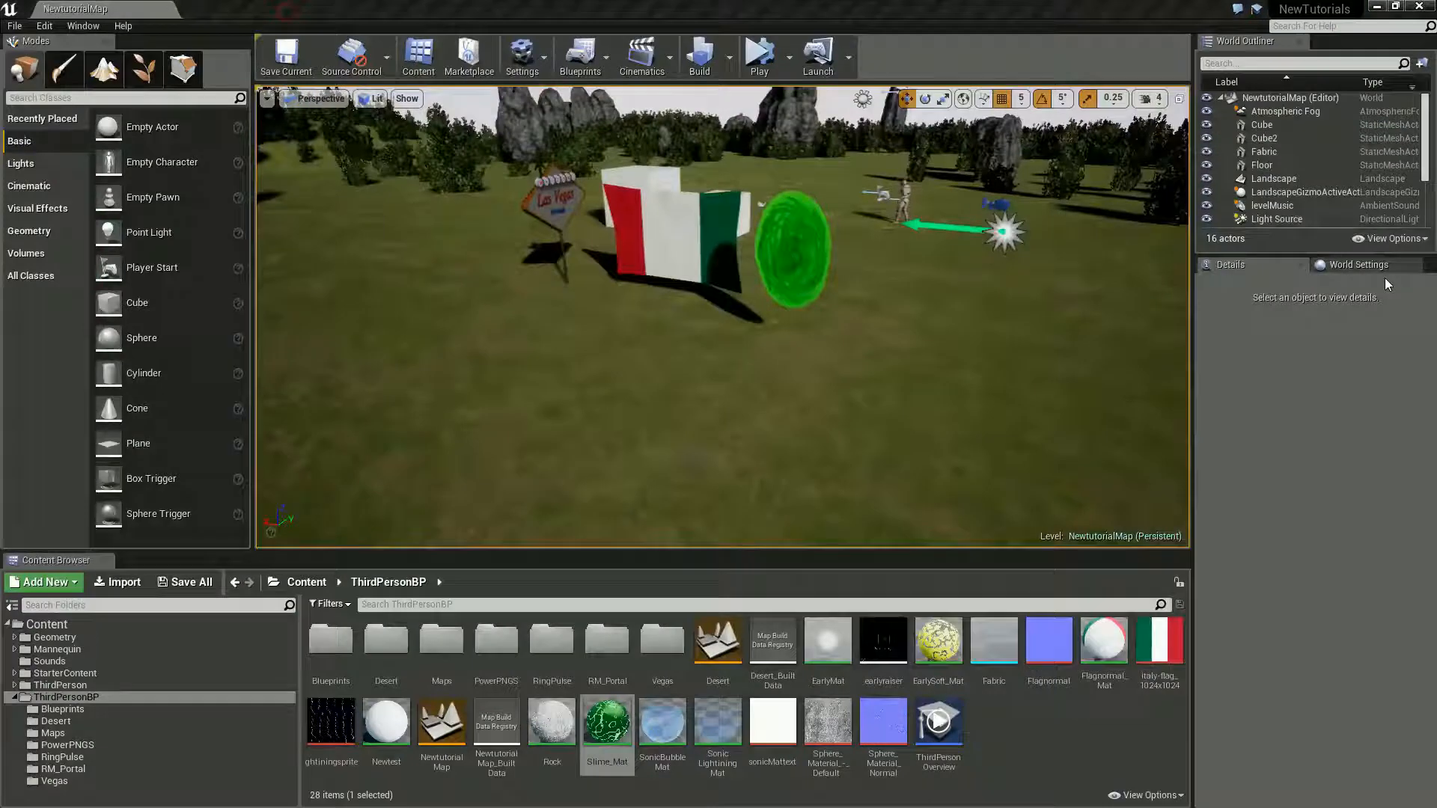
# Step: Place a Sphere scaled to 1.75 and a Plane scaled to 2.0 on open ground in the level near the green portal
pyautogui.moveTo(503, 453); pyautogui.dragTo(912, 466, button='right')
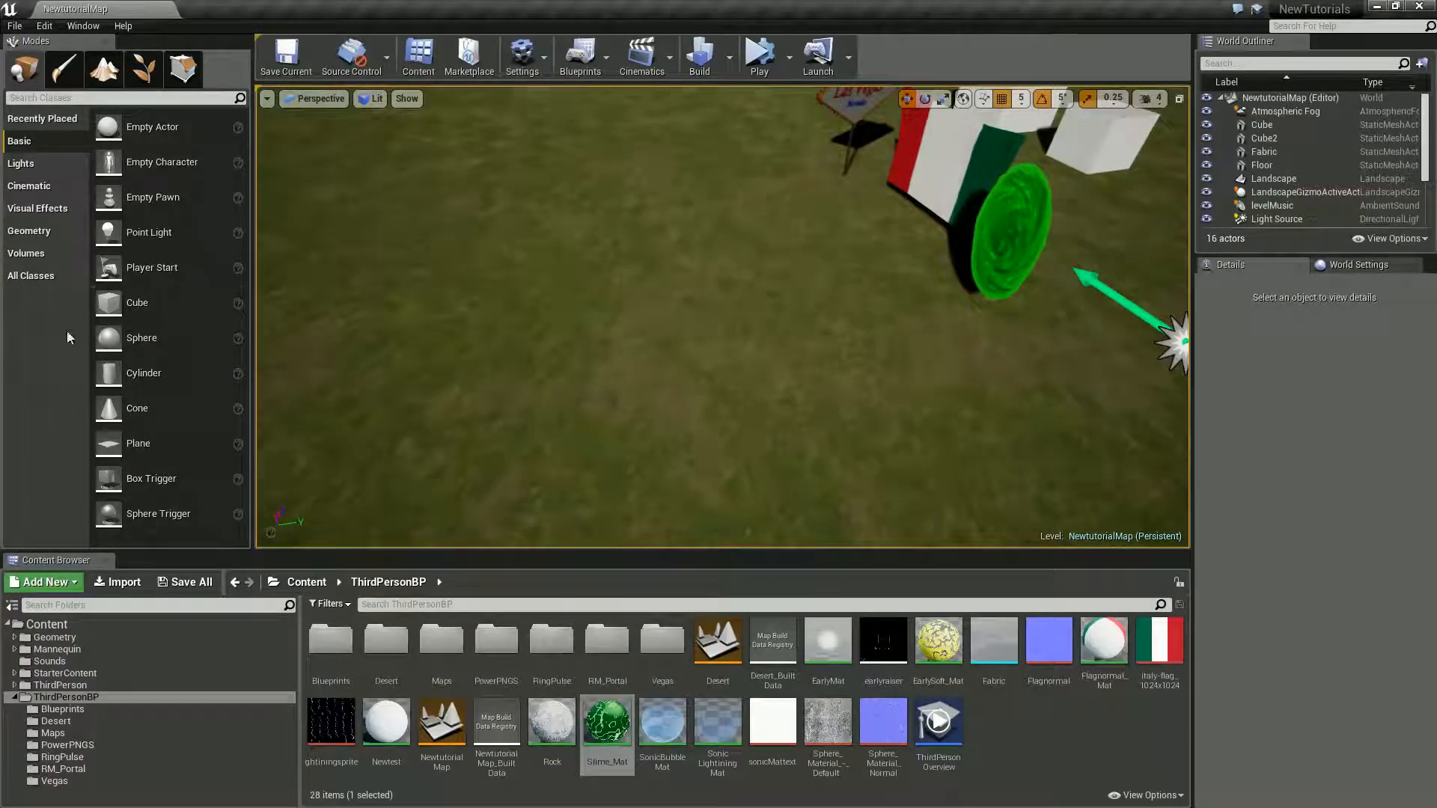
pyautogui.moveTo(142, 337); pyautogui.dragTo(680, 231)
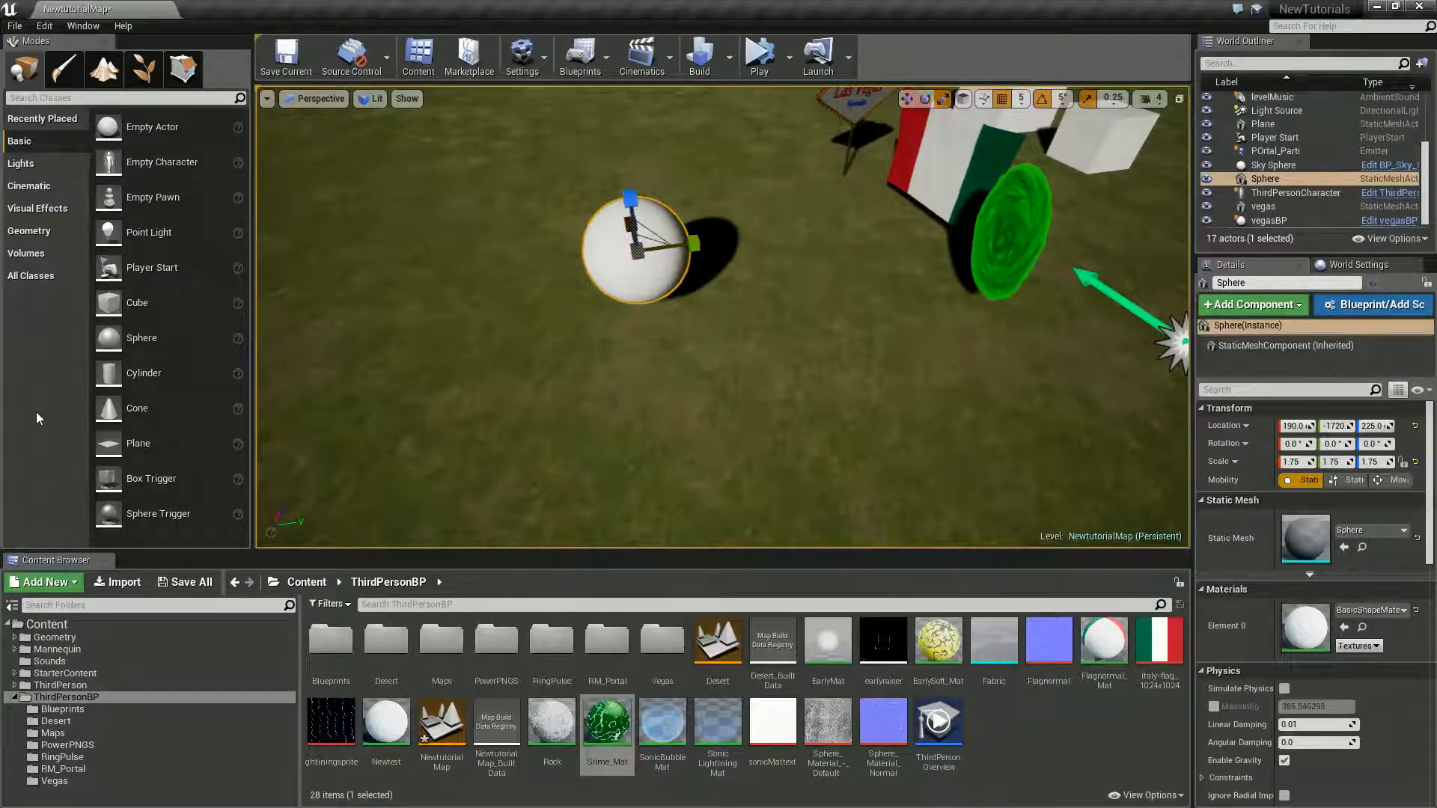
pyautogui.moveTo(139, 443); pyautogui.dragTo(531, 362)
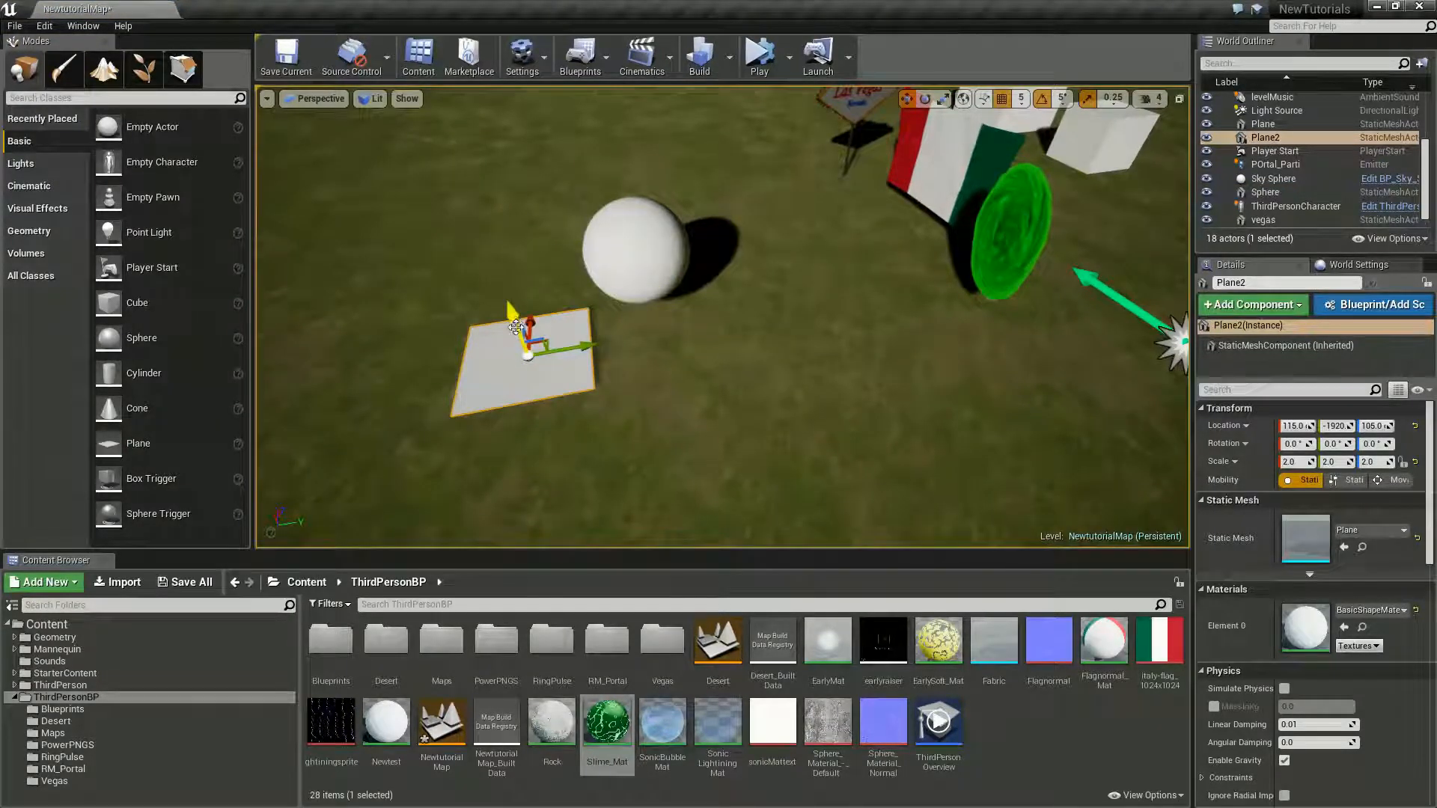
# Step: Apply Slime_Mat to the white sphere and to the 2.0-scaled plane in the level
pyautogui.moveTo(607, 725); pyautogui.dragTo(601, 699)
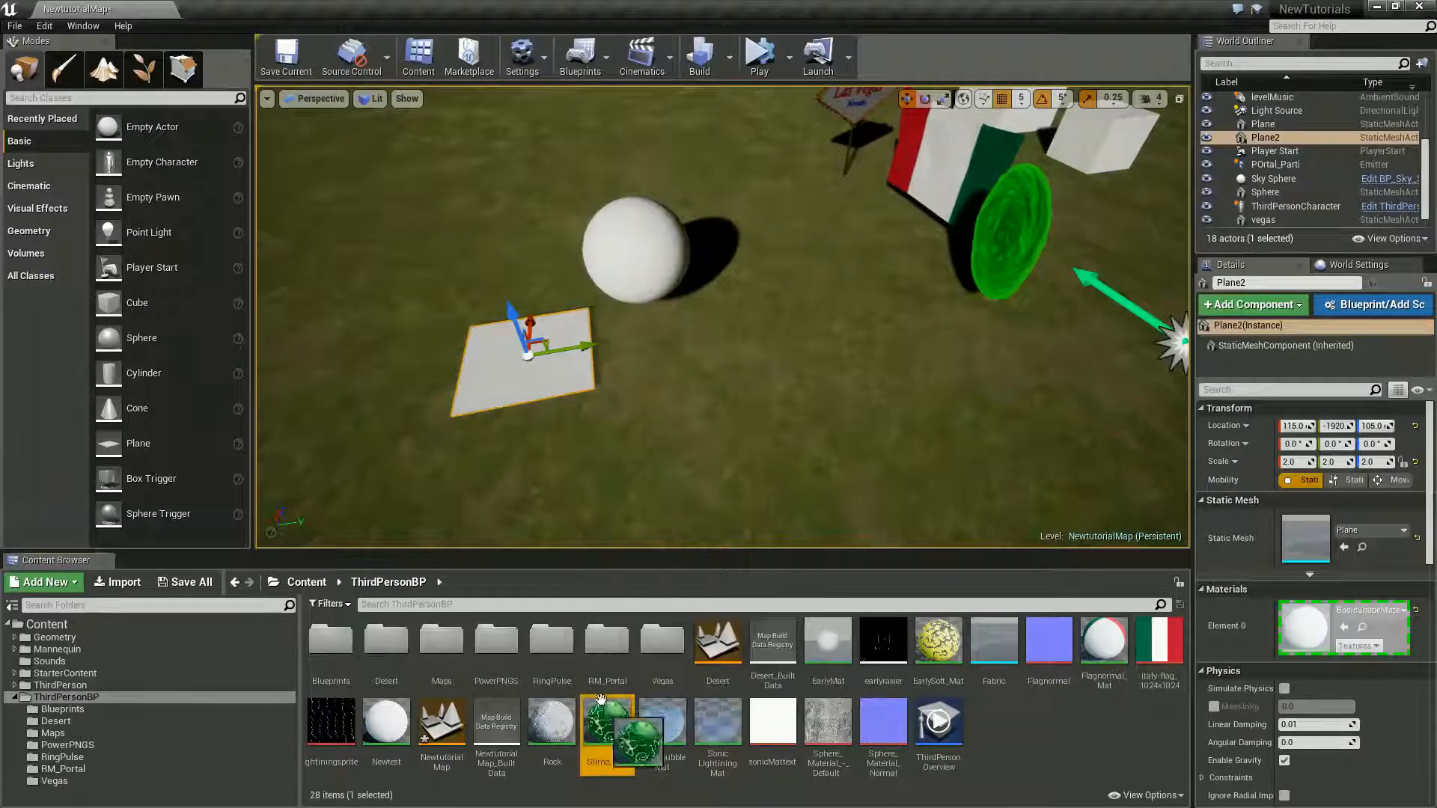
pyautogui.moveTo(629, 245); pyautogui.dragTo(633, 247)
pyautogui.moveTo(607, 725); pyautogui.dragTo(528, 366)
# Step: Examine the animated displacement of the slime material on the plane up close, without the plane's selection outline
pyautogui.scroll(6, 658, 459)
pyautogui.moveTo(631, 474)
pyautogui.mouseDown(button='right')
pyautogui.moveTo(637, 418)
pyautogui.moveTo(654, 484)
pyautogui.mouseUp(button='right')
pyautogui.scroll(3, 638, 442)
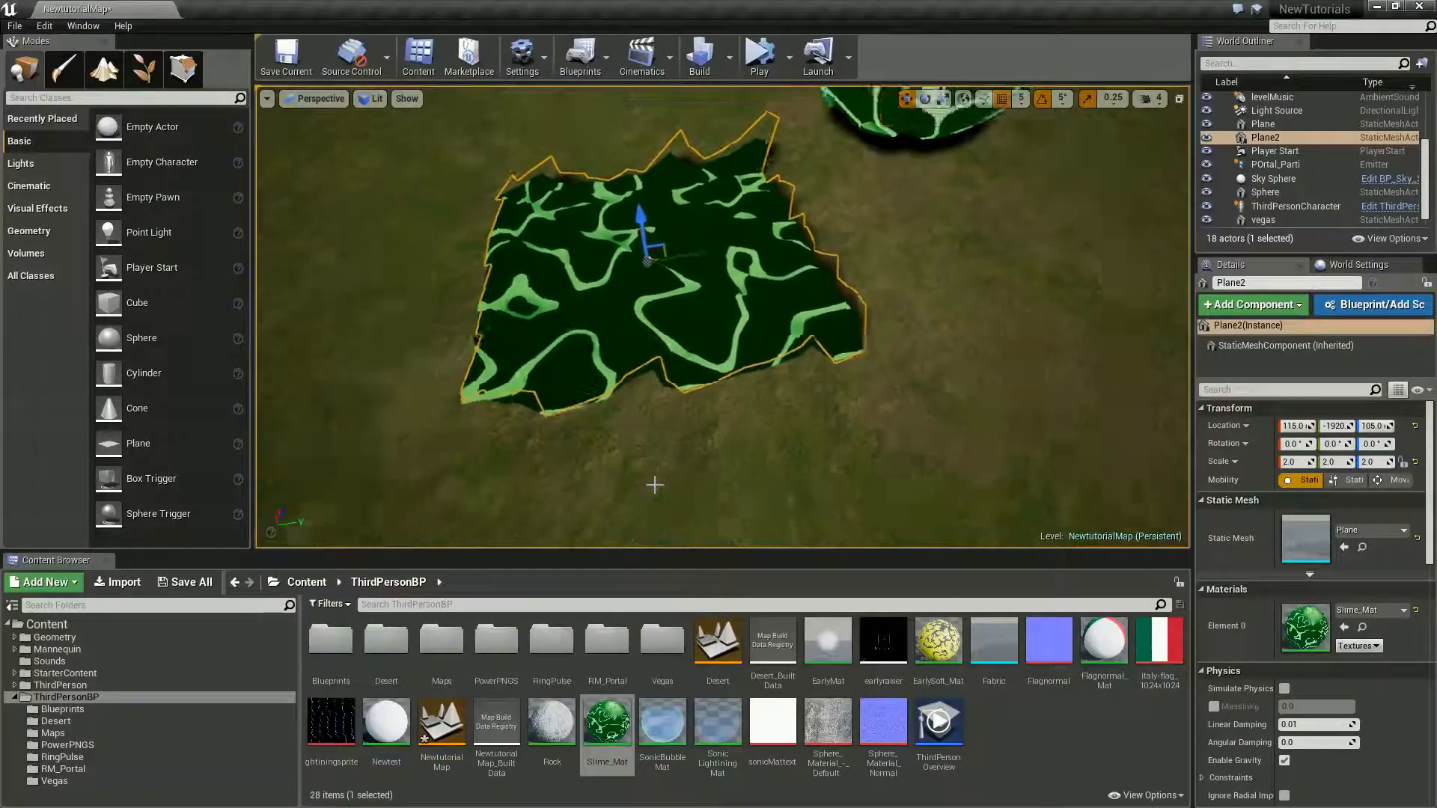
pyautogui.scroll(4, 665, 491)
pyautogui.scroll(-6, 667, 491)
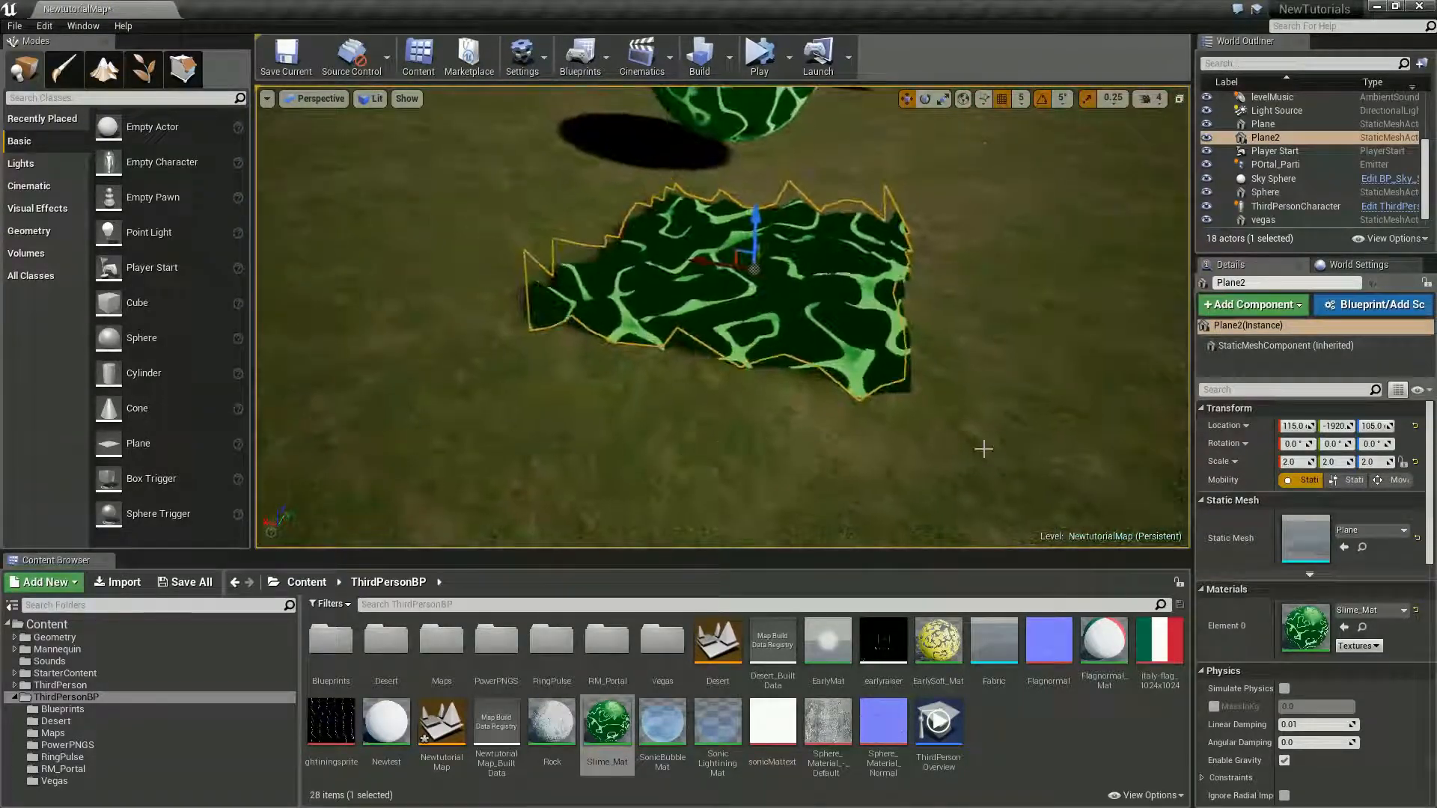
pyautogui.click(982, 448)
pyautogui.scroll(5, 1004, 389)
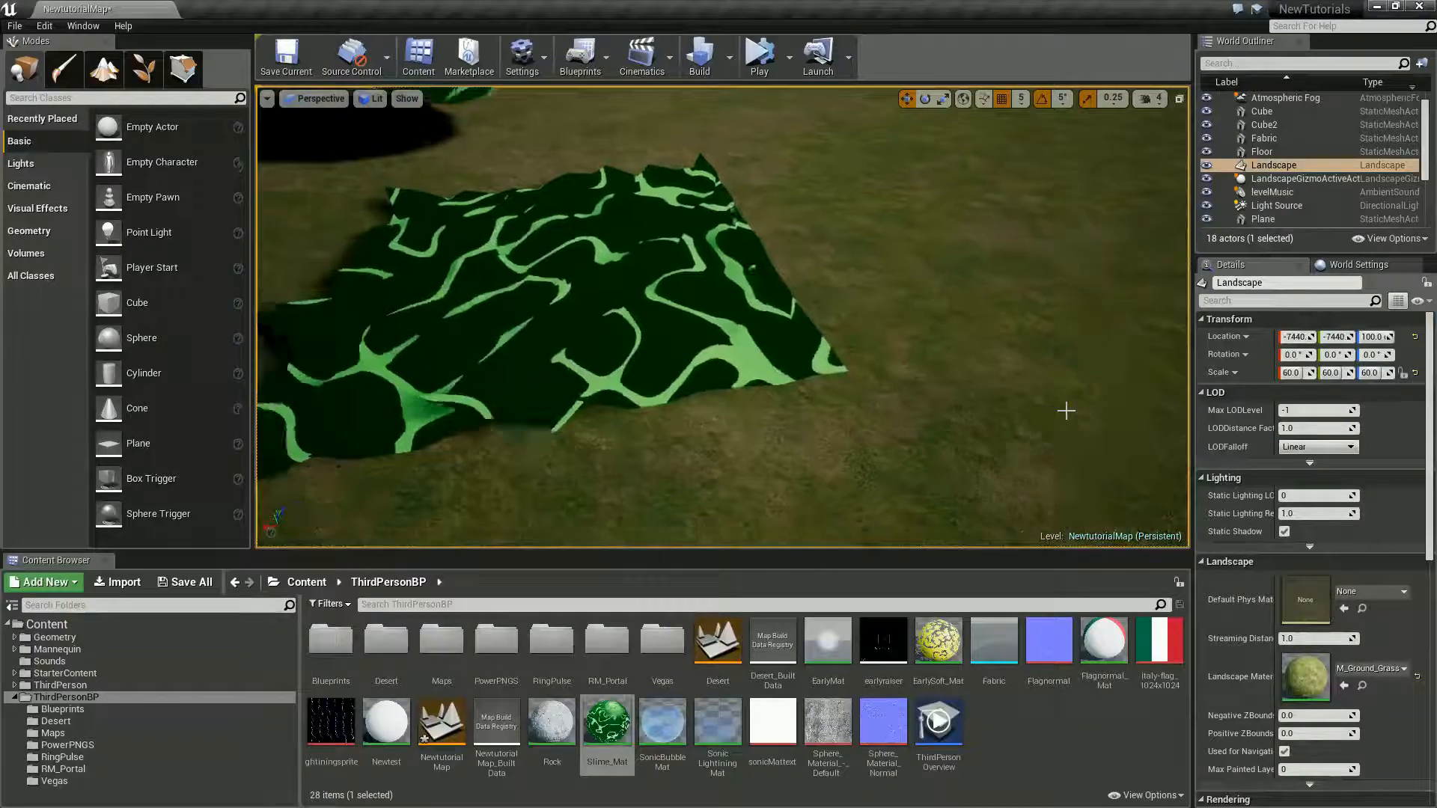
pyautogui.scroll(2, 1067, 411)
pyautogui.moveTo(1068, 411); pyautogui.dragTo(970, 404, button='right')
pyautogui.scroll(-4, 982, 404)
pyautogui.scroll(2, 976, 366)
pyautogui.scroll(3, 969, 404)
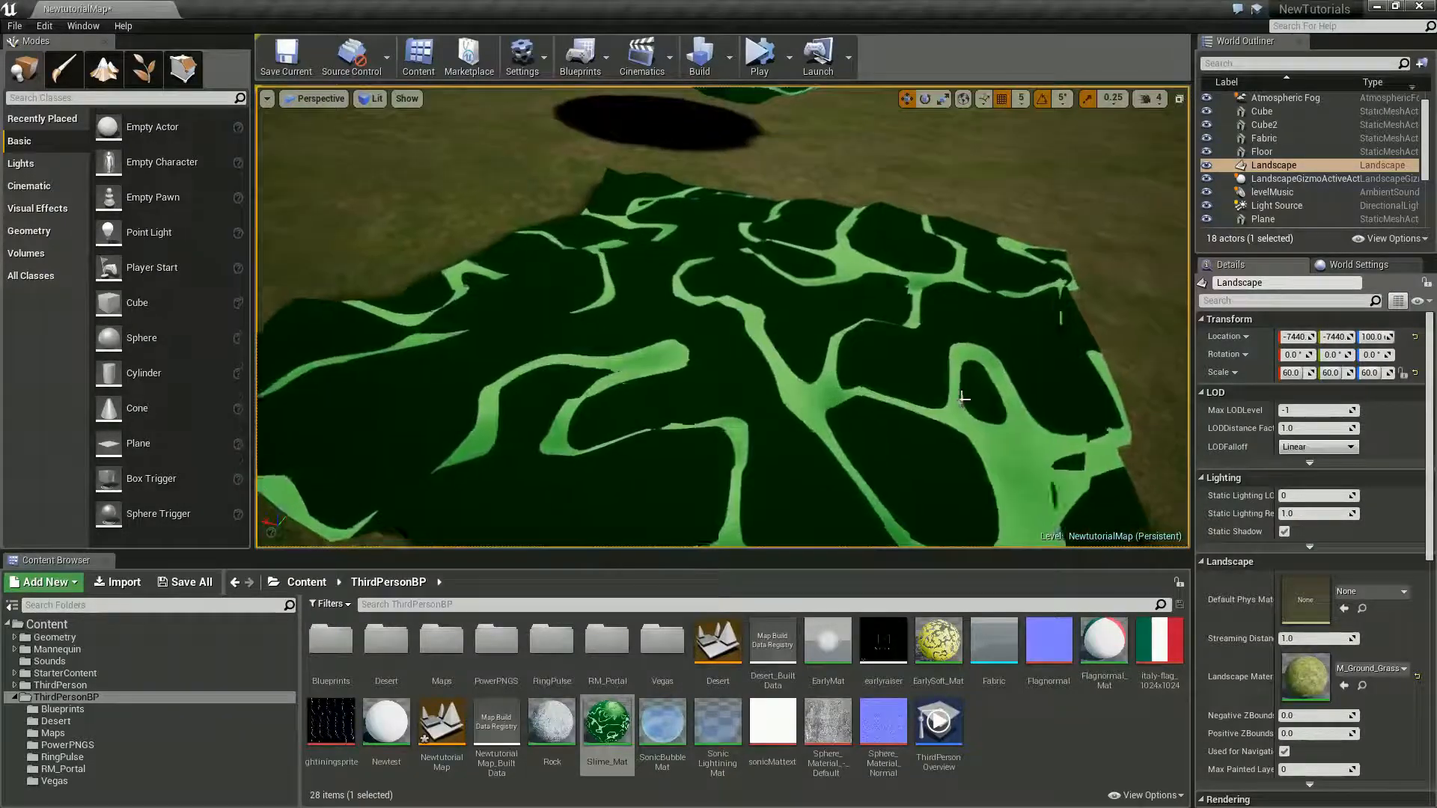
pyautogui.scroll(-4, 969, 404)
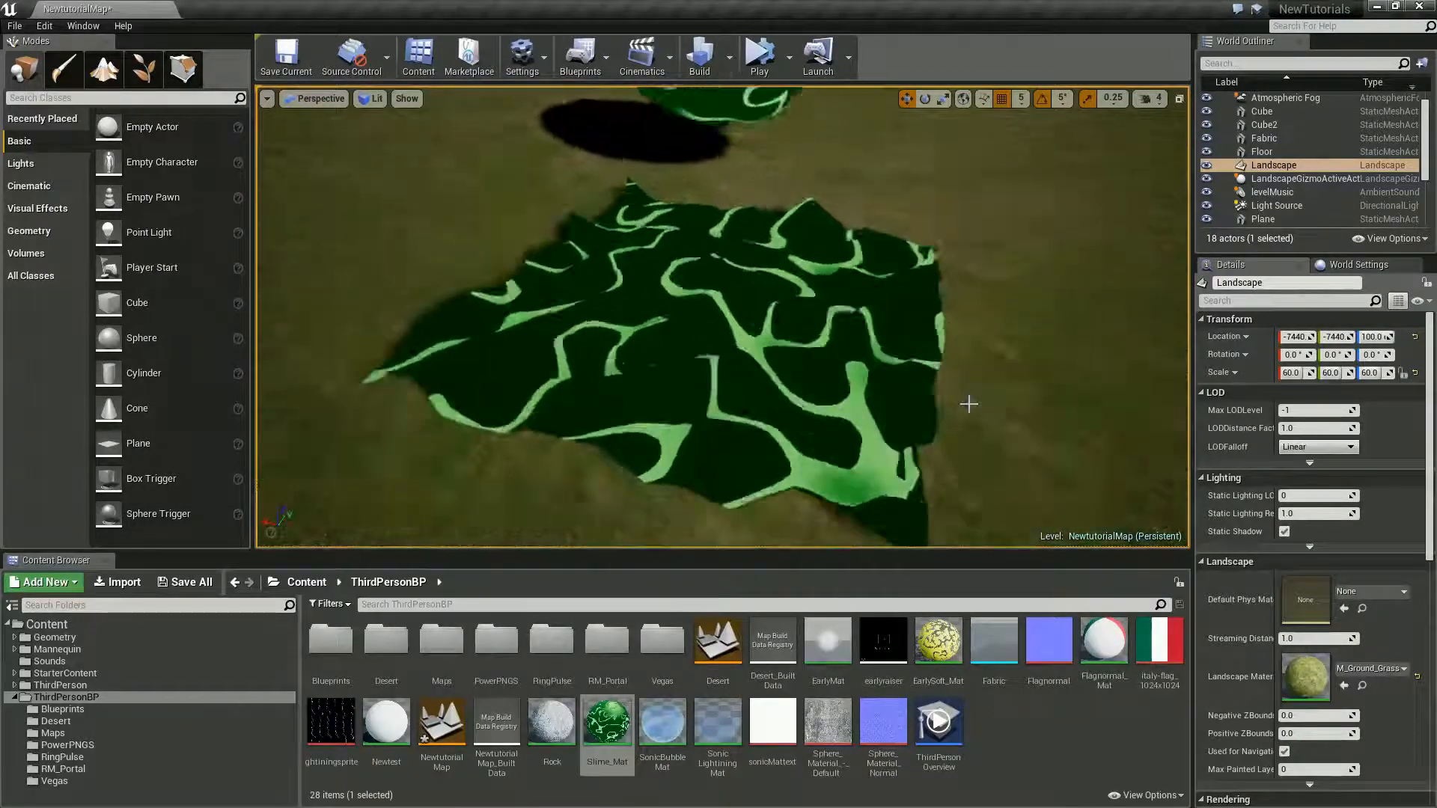
# Step: Return to the Slime_Mat graph and connect the OneMinus output to World Displacement in place of the direct Noise connection
pyautogui.moveTo(1436, 177); pyautogui.dragTo(795, 141)
pyautogui.moveTo(979, 452); pyautogui.dragTo(796, 459, button='right')
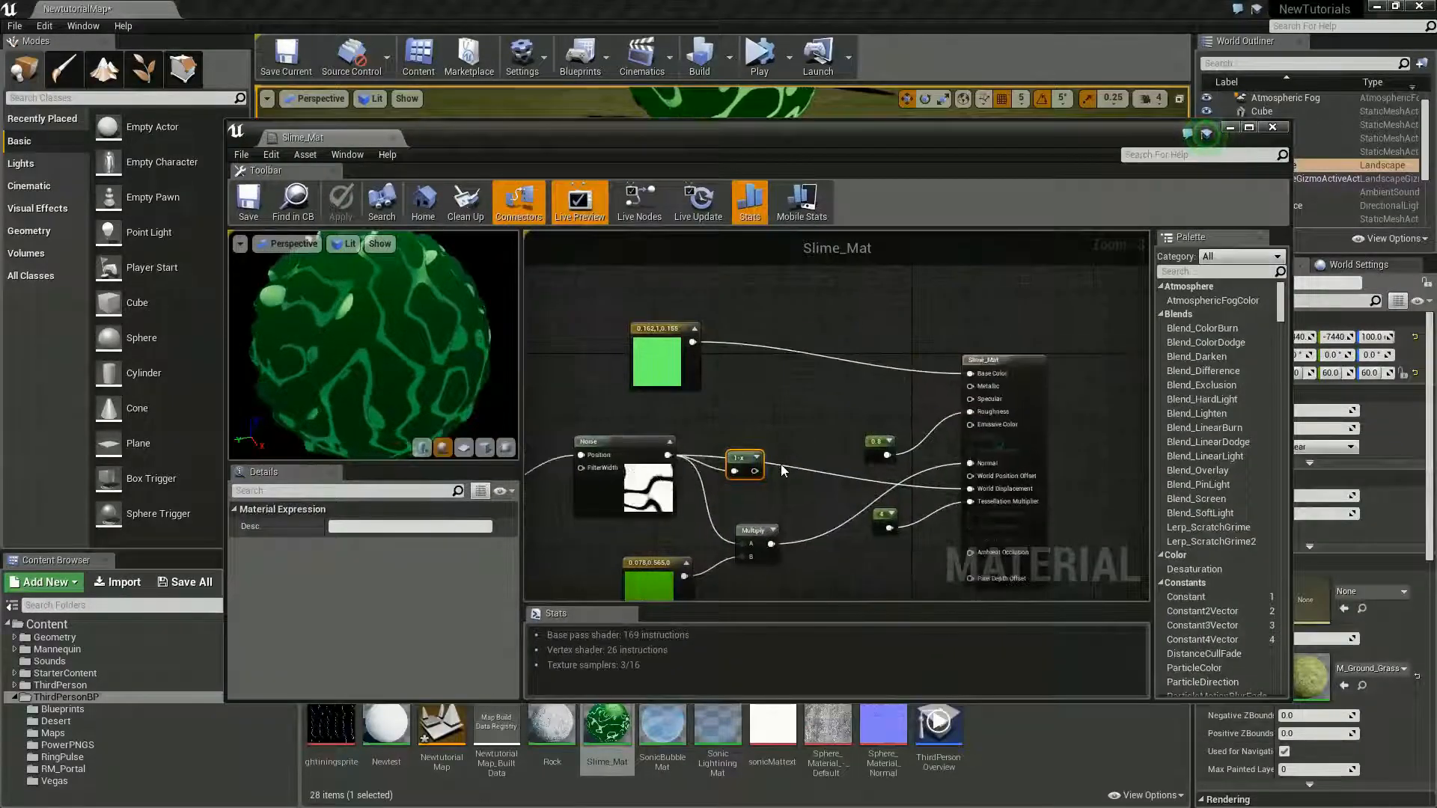
pyautogui.moveTo(754, 471); pyautogui.dragTo(884, 493)
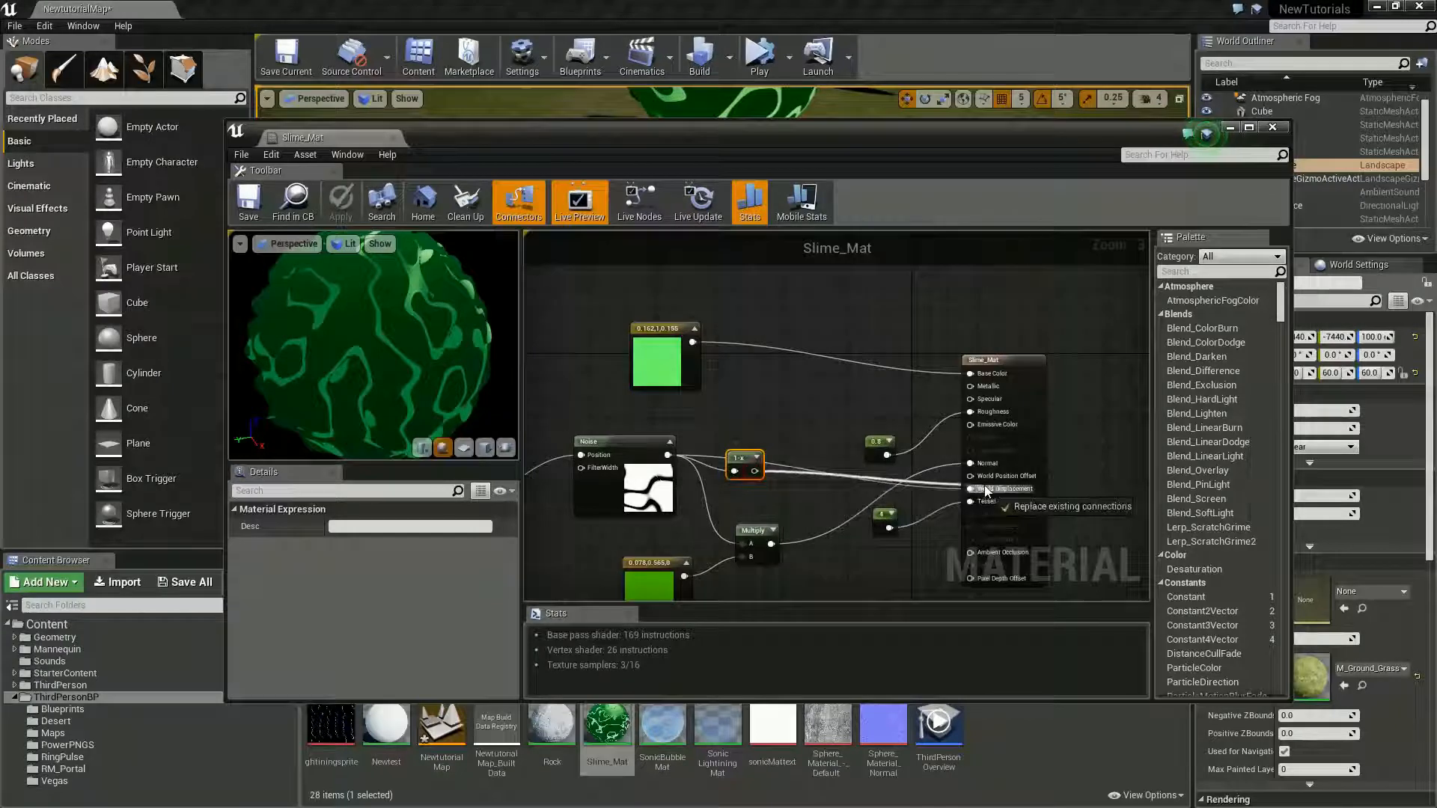
pyautogui.moveTo(981, 495); pyautogui.dragTo(972, 490)
# Step: Adjust the slime's green constants, setting Base Color to about 0.006, 0.8, 0, and review the updated material on the sphere and plane
pyautogui.doubleClick(657, 362)
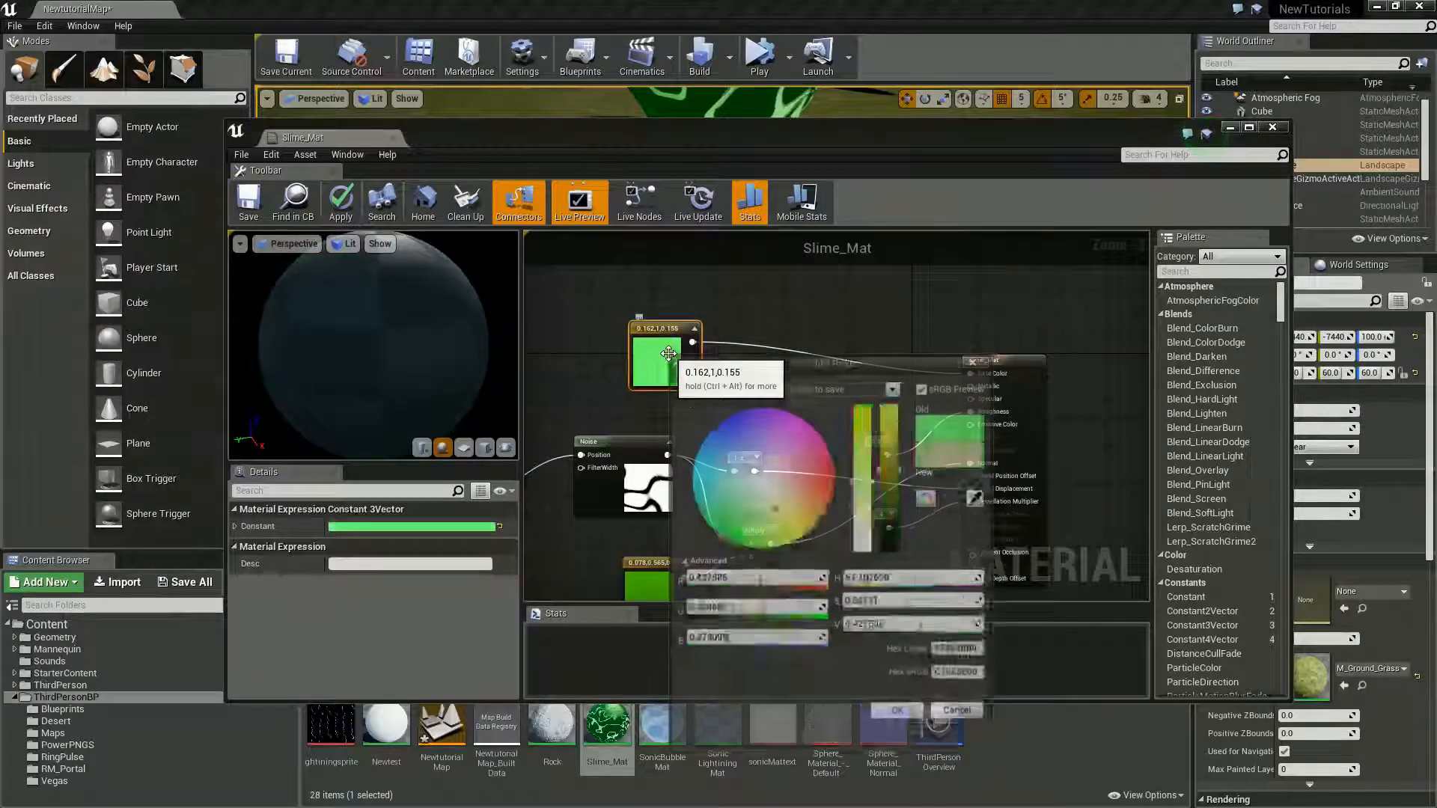
pyautogui.click(905, 715)
pyautogui.doubleClick(642, 588)
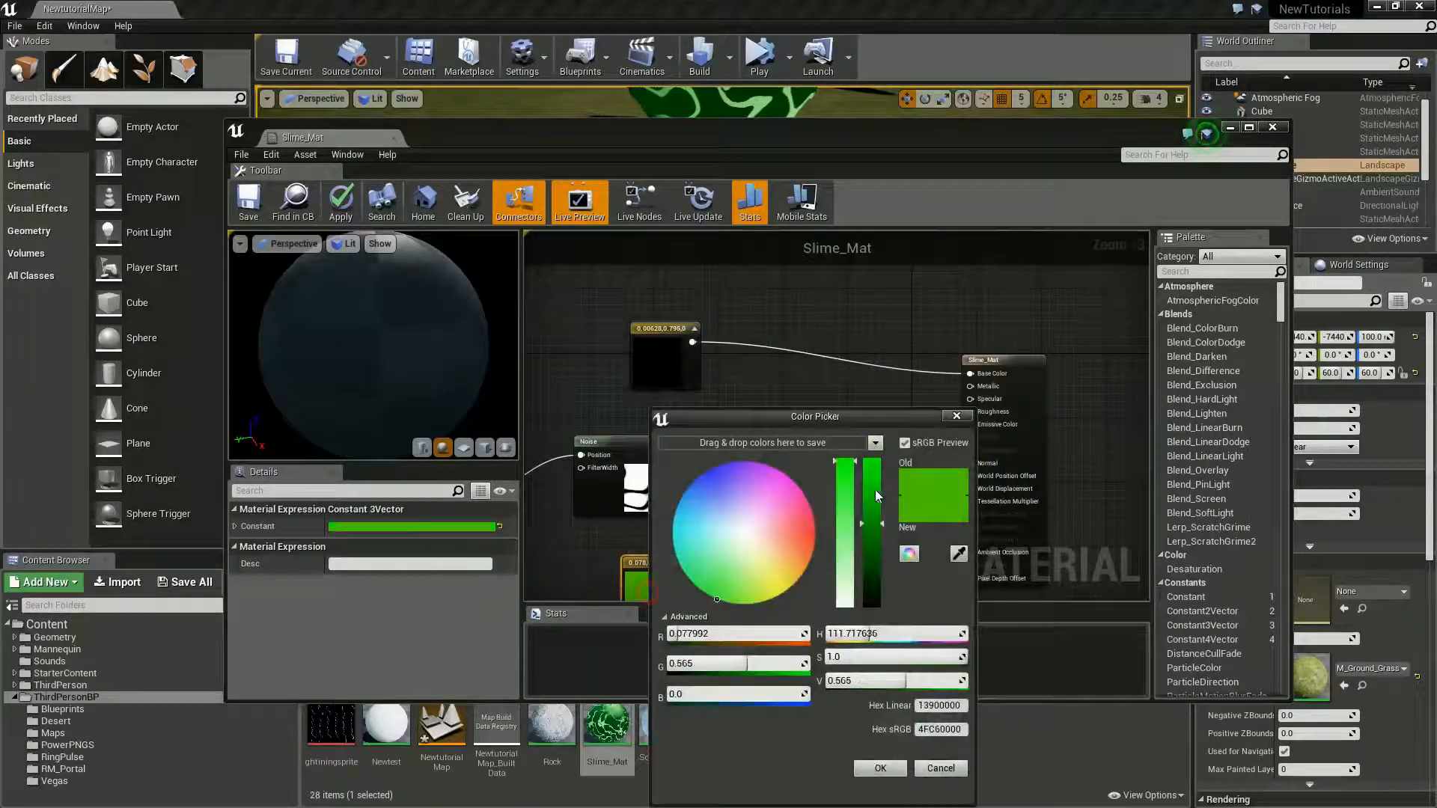
pyautogui.click(881, 769)
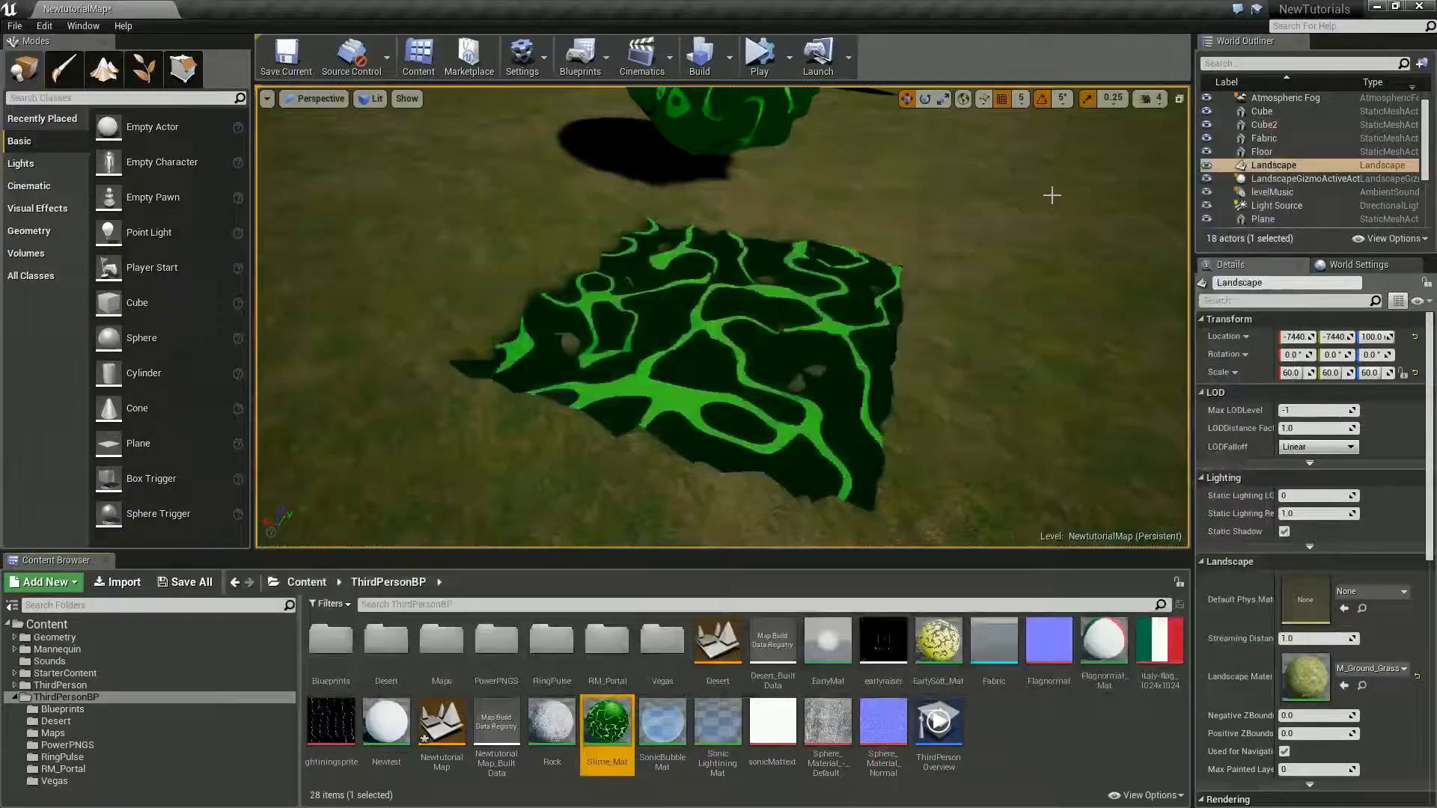
pyautogui.moveTo(1049, 192); pyautogui.dragTo(911, 231)
pyautogui.moveTo(911, 232); pyautogui.dragTo(1065, 307, button='right')
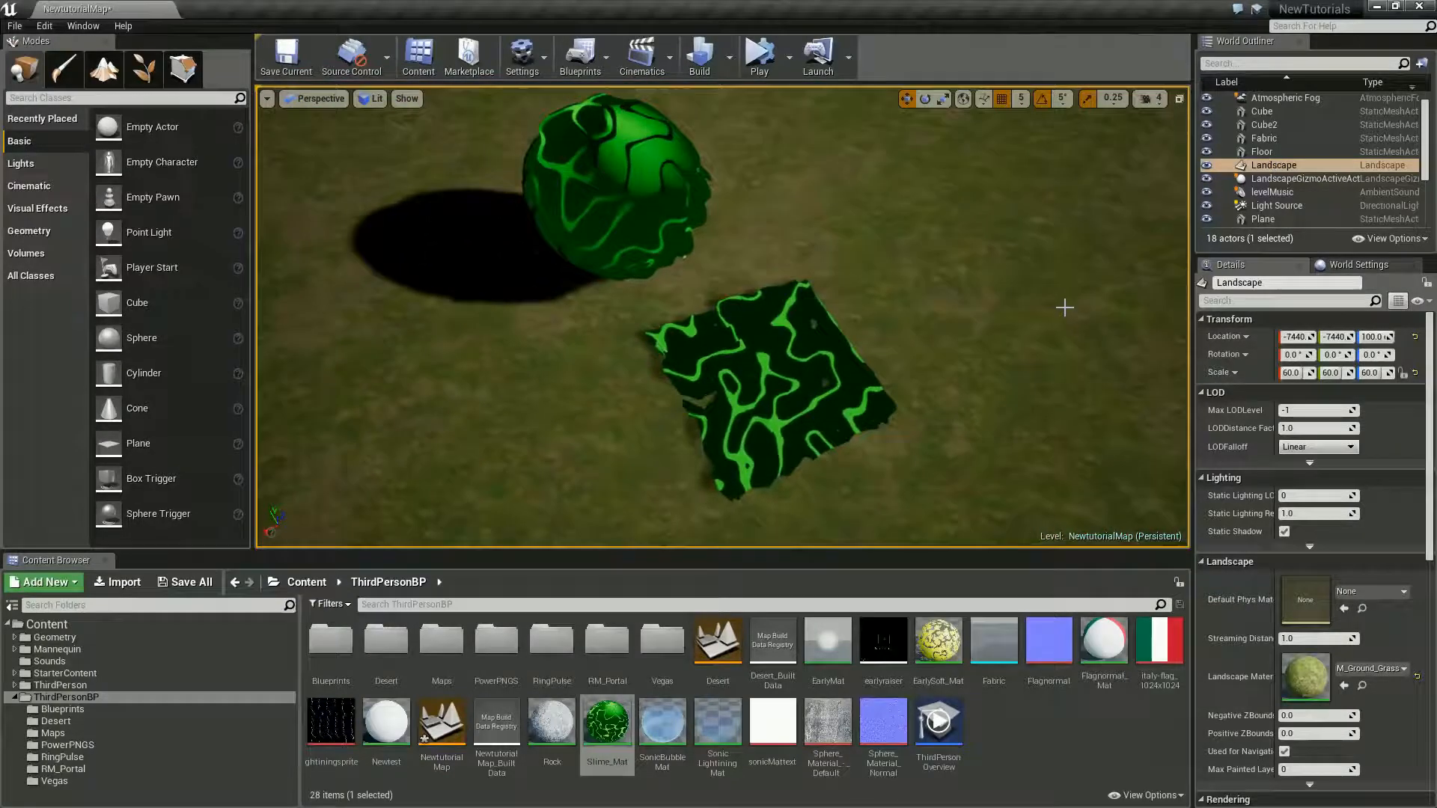